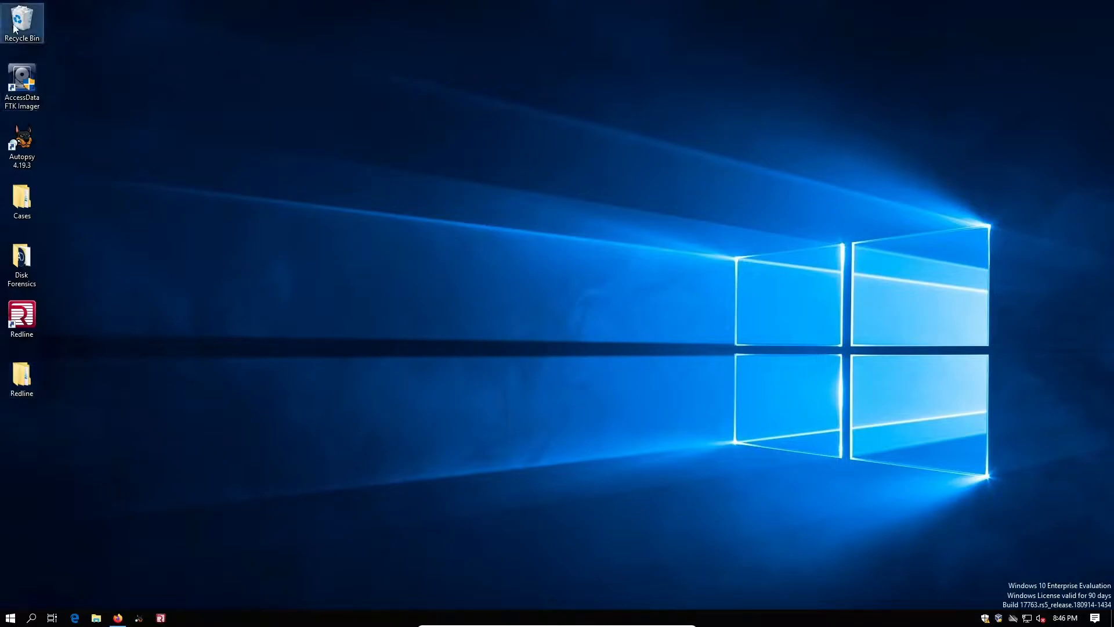
# Empty the Recycle Bin, permanently deleting the MemLab1 folder.
pyautogui.click(75, 54)
pyautogui.rightClick(38, 33)
pyautogui.click(65, 54)
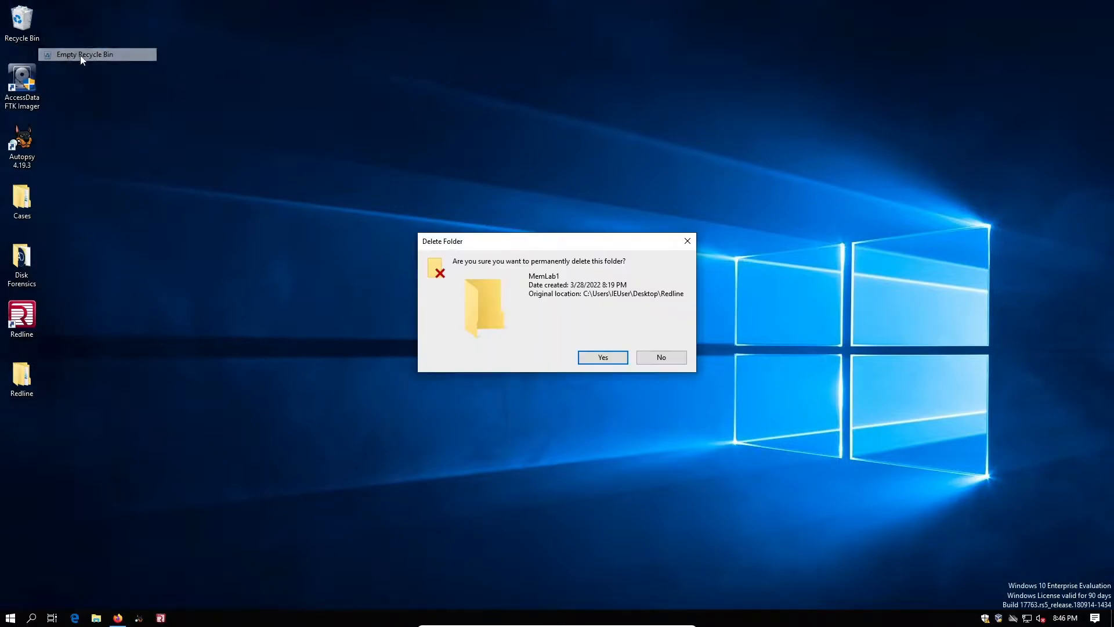
pyautogui.click(603, 353)
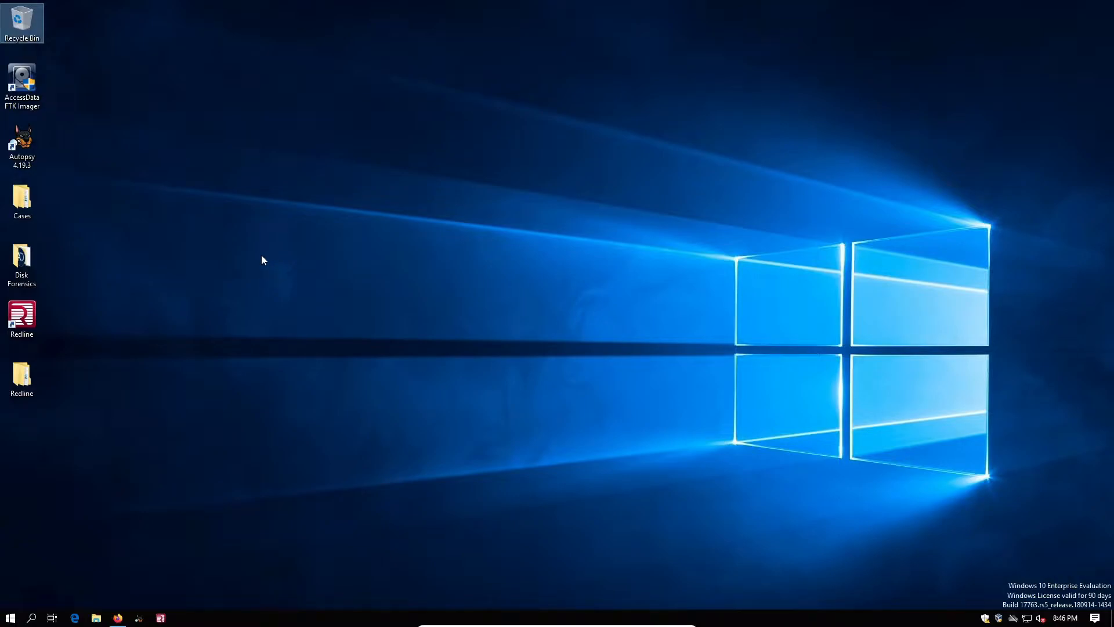
# Open the Disk Forensics folder and move its two sdl-redline zip archives onto the desktop.
pyautogui.click(32, 267)
pyautogui.moveTo(437, 265); pyautogui.dragTo(101, 359)
pyautogui.click(121, 436)
pyautogui.click(119, 321)
pyautogui.click(119, 380)
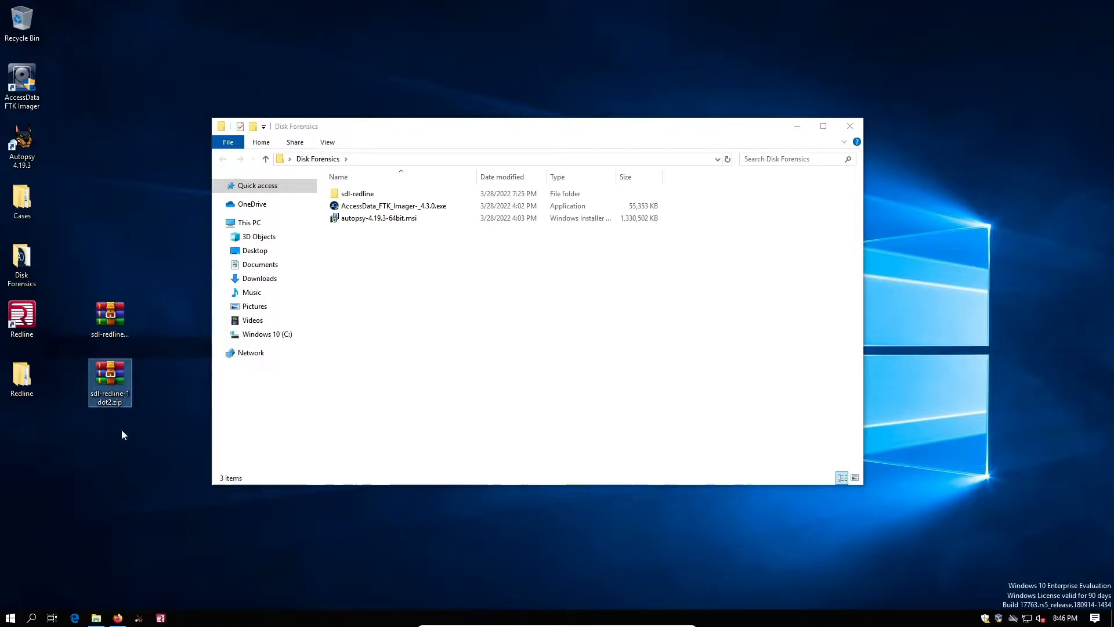
pyautogui.click(112, 330)
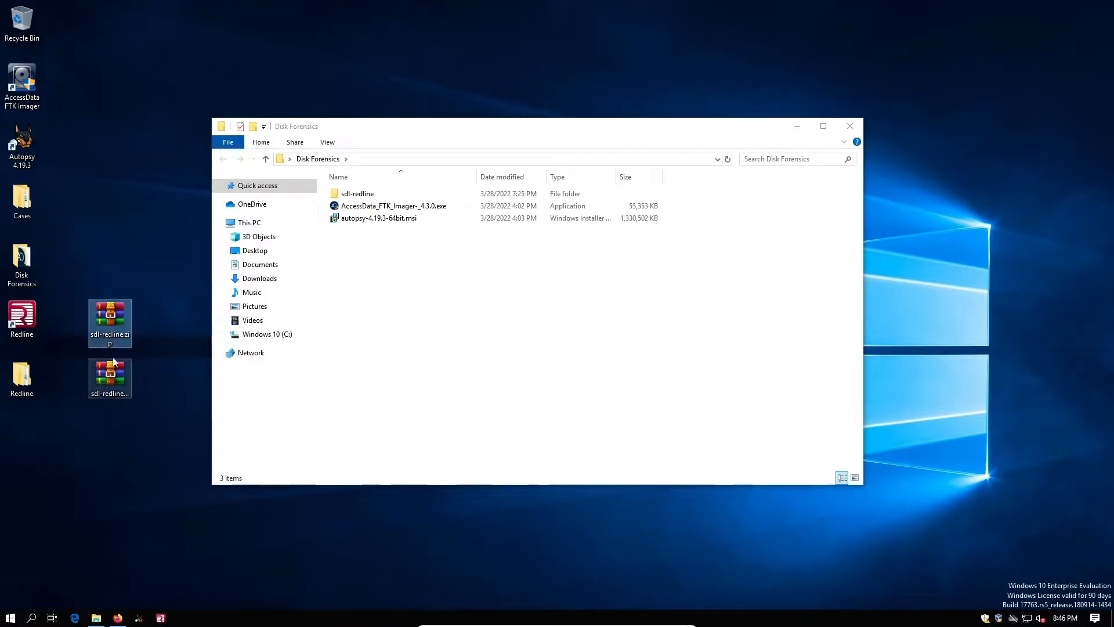
# Switch to Firefox and examine the FireEye Redline page's feature list, download form and release notes, then minimize the browser.
pyautogui.click(123, 617)
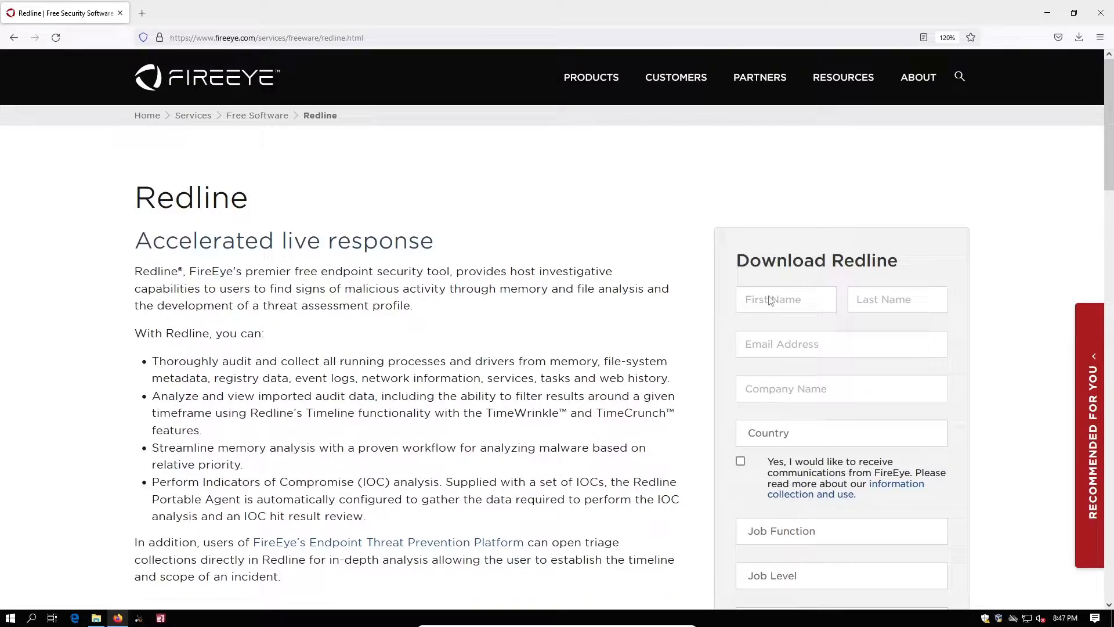
pyautogui.scroll(-3, 326, 349)
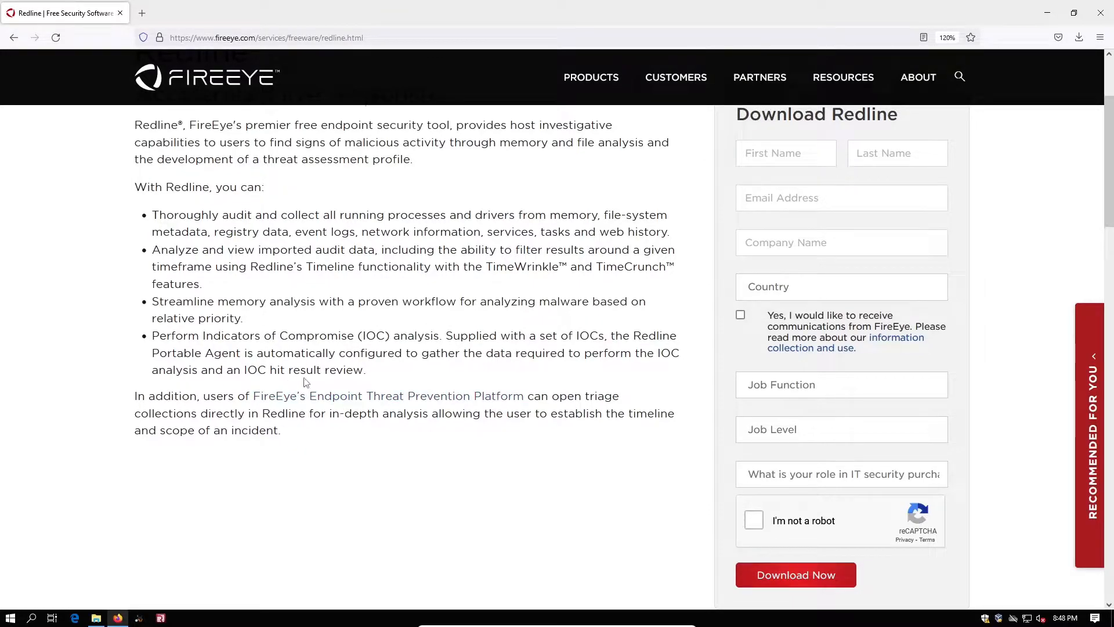
pyautogui.scroll(2, 397, 430)
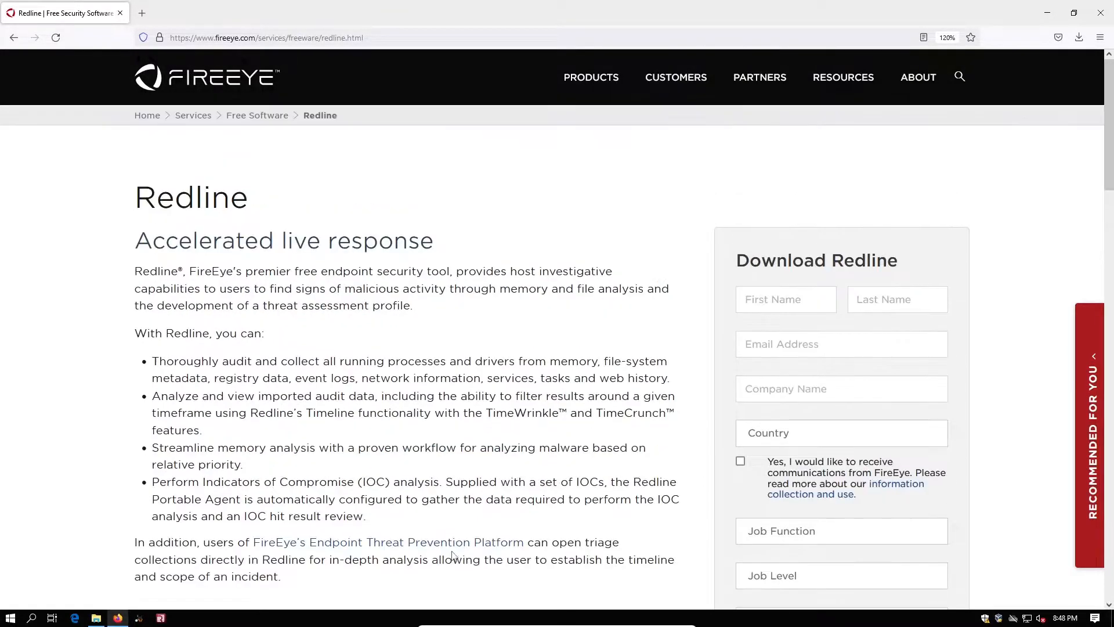
pyautogui.scroll(-5, 458, 435)
pyautogui.scroll(6, 409, 452)
pyautogui.scroll(-2, 308, 348)
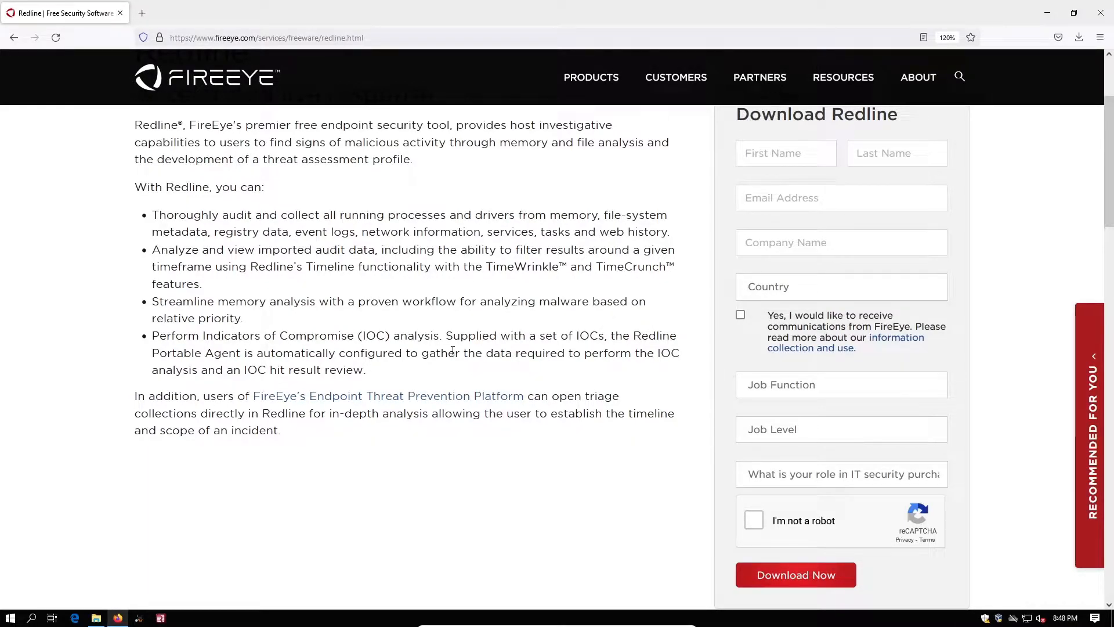
pyautogui.scroll(-4, 739, 383)
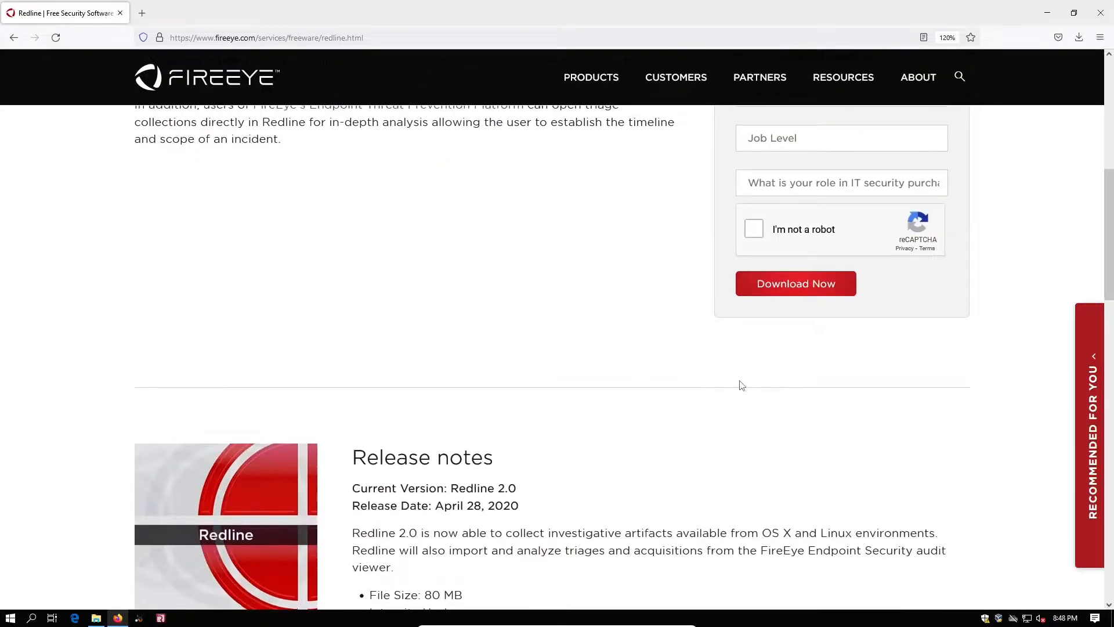
pyautogui.scroll(7, 738, 383)
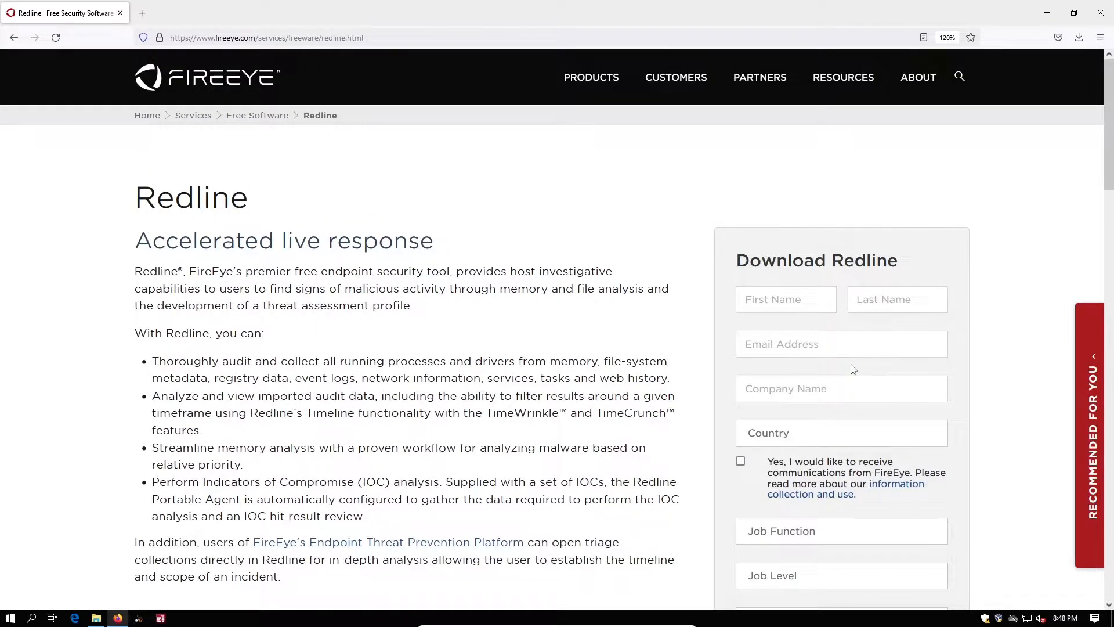
pyautogui.scroll(-3, 858, 363)
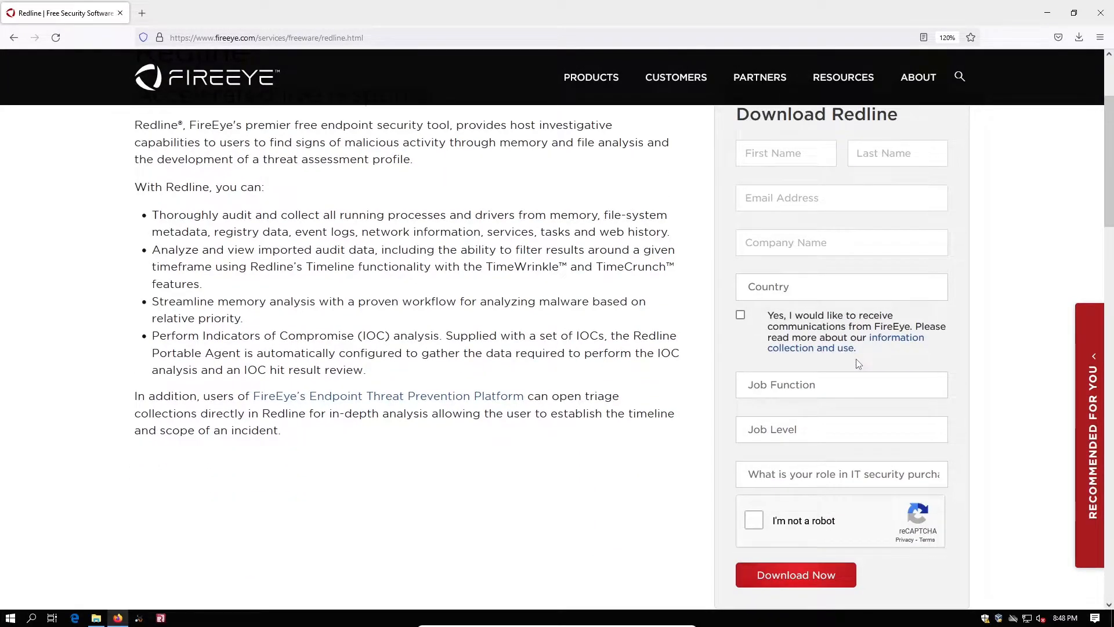
pyautogui.scroll(-3, 858, 363)
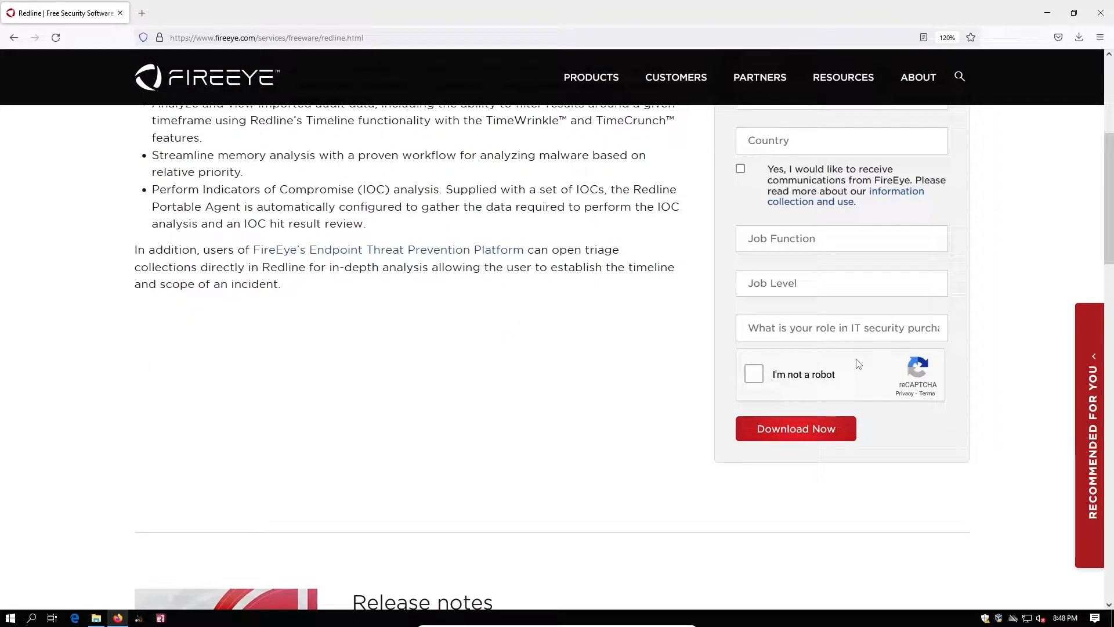
pyautogui.scroll(-6, 858, 364)
pyautogui.scroll(12, 858, 364)
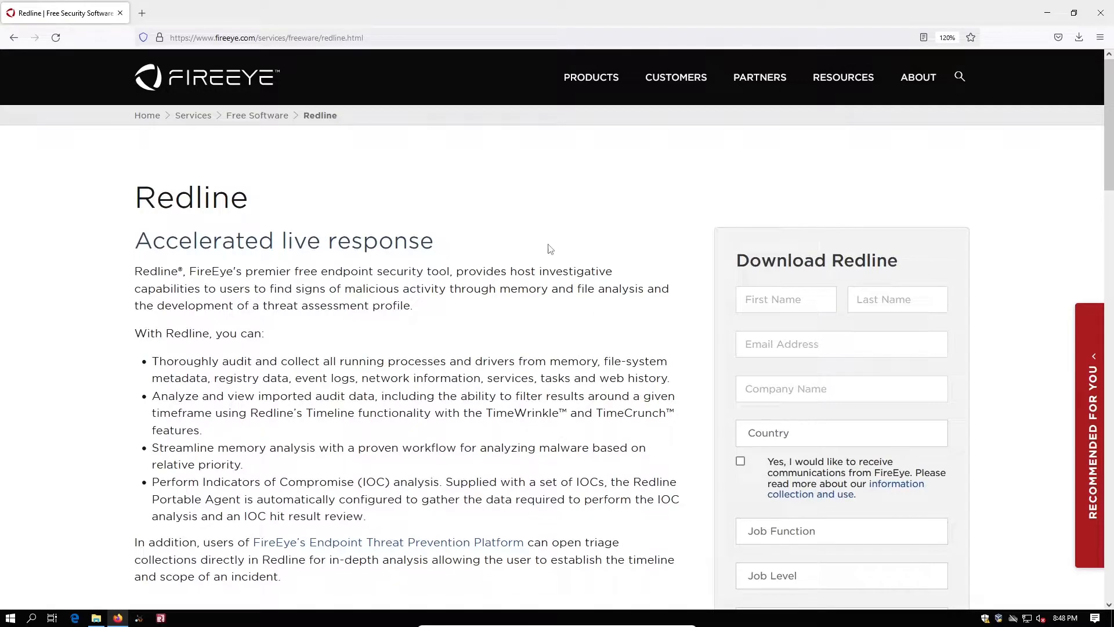
pyautogui.scroll(-6, 844, 270)
pyautogui.scroll(6, 446, 305)
pyautogui.click(1047, 13)
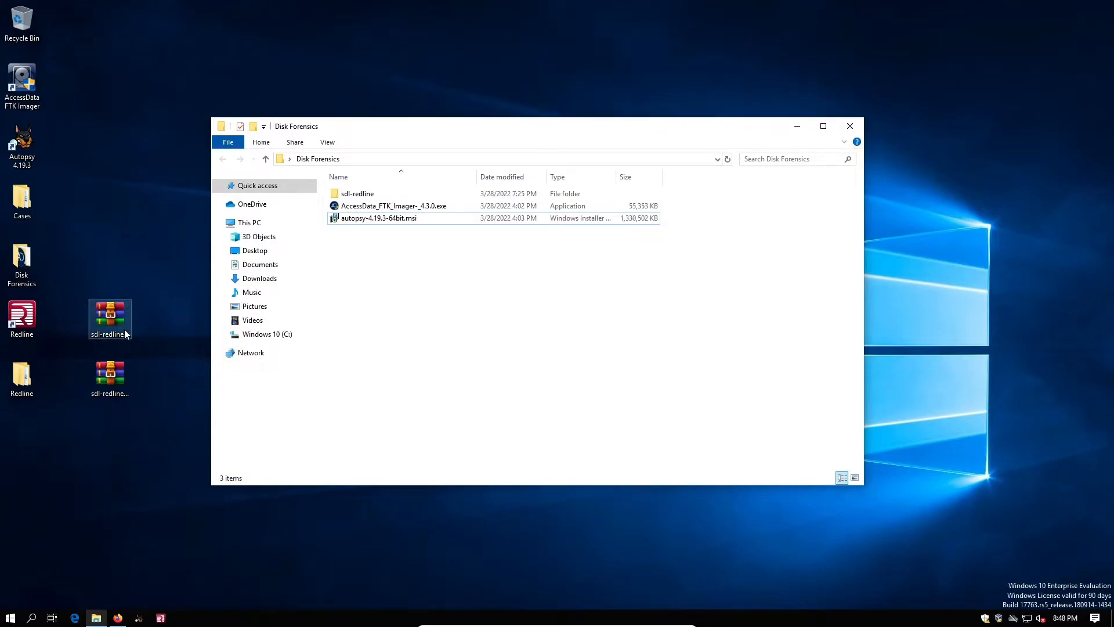
# Move the sdl-redline folder from Disk Forensics onto the desktop, open it and select the Redline-2.0.msi installer.
pyautogui.click(387, 206)
pyautogui.moveTo(371, 195); pyautogui.dragTo(89, 472)
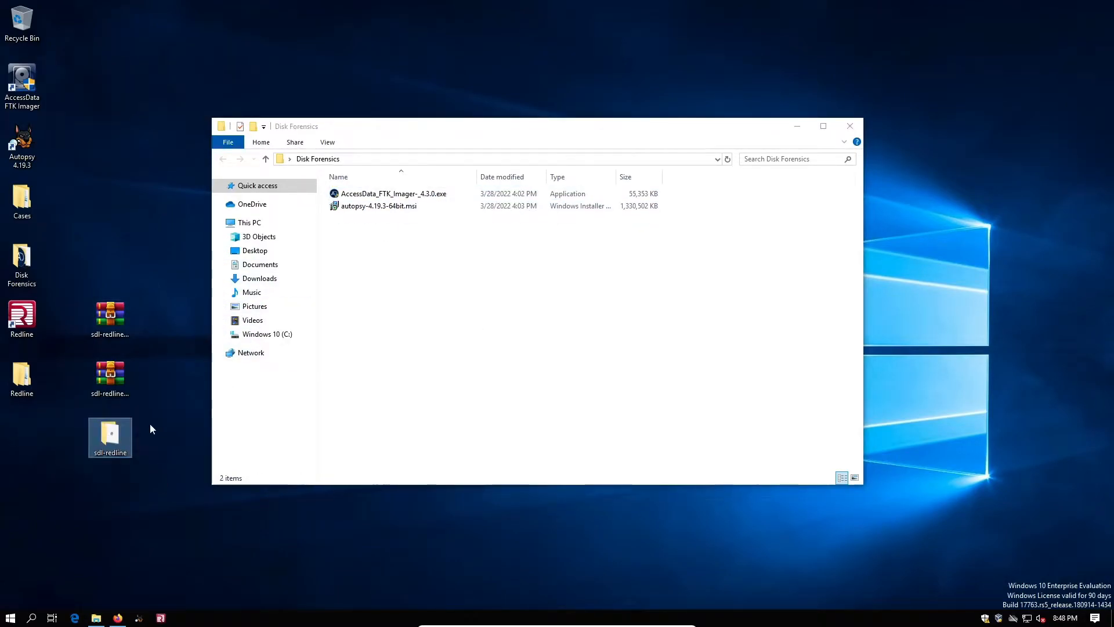
pyautogui.doubleClick(119, 435)
pyautogui.click(409, 211)
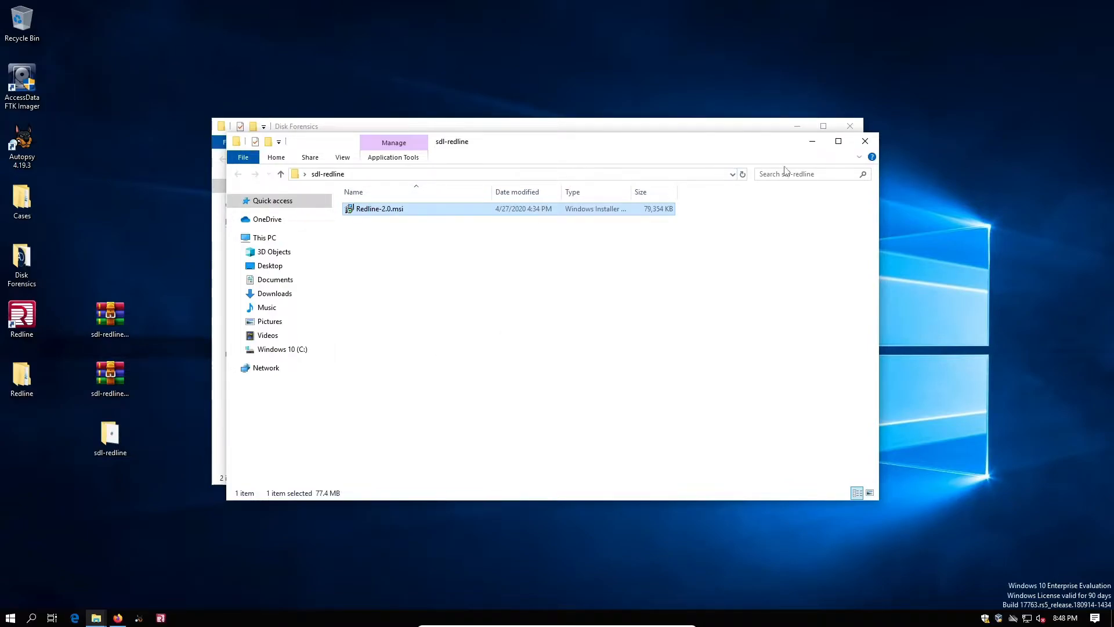
# Clear the open folder windows and move the two zip archives and the sdl-redline folder to the top of the desktop's second icon column.
pyautogui.click(865, 141)
pyautogui.click(797, 126)
pyautogui.moveTo(137, 462); pyautogui.dragTo(90, 22)
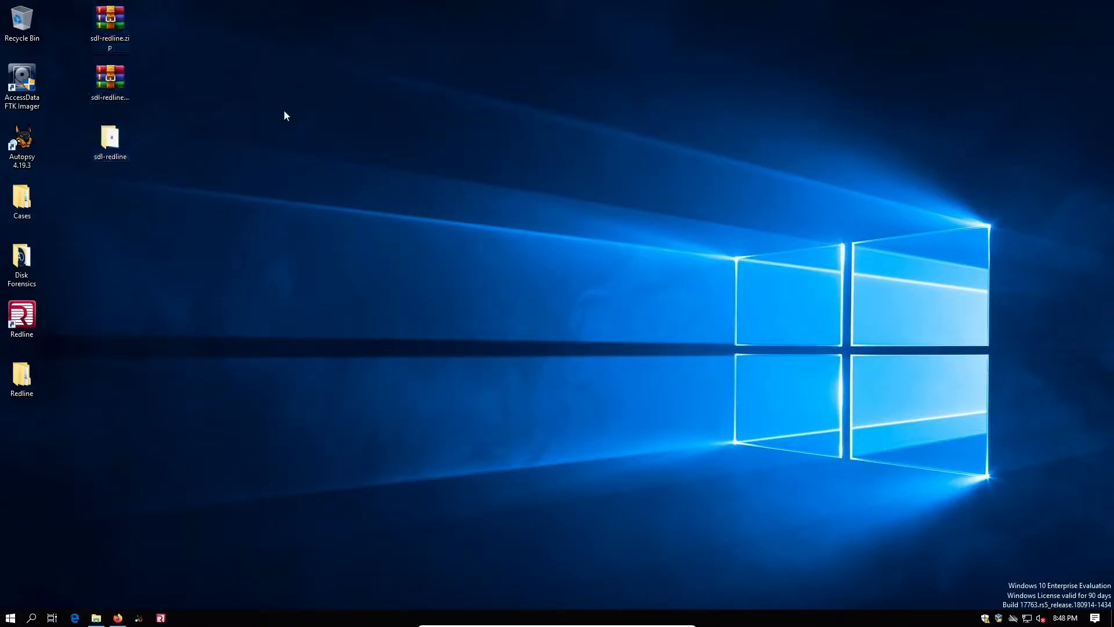
# Launch Redline, start creating a Standard Collector for Windows and review the instructions about the AnalysisSession.mans file.
pyautogui.click(162, 619)
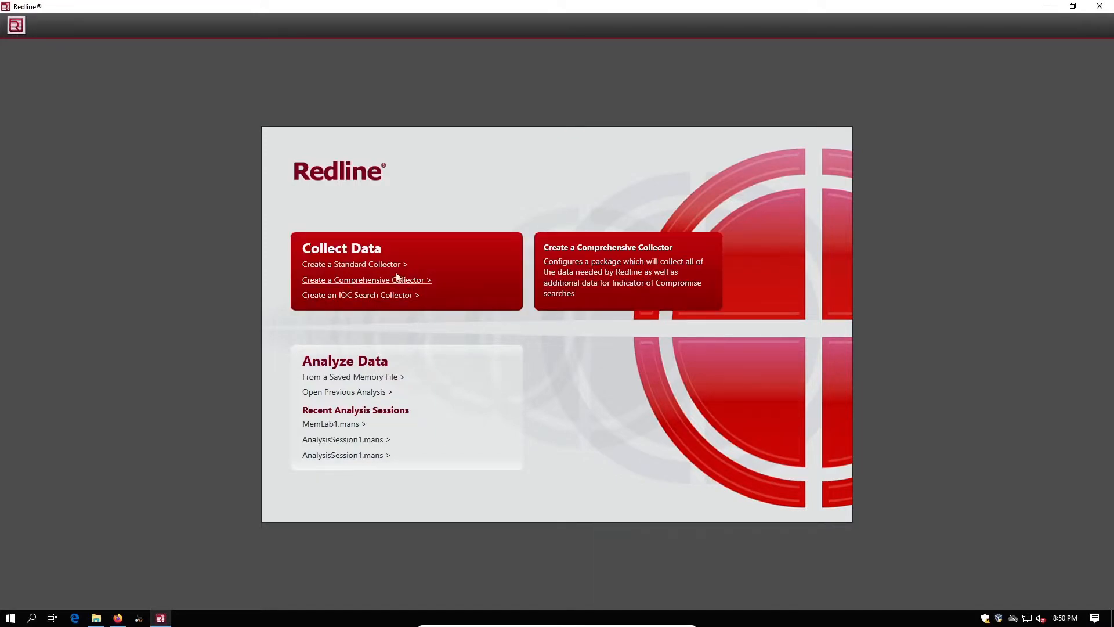
pyautogui.click(573, 284)
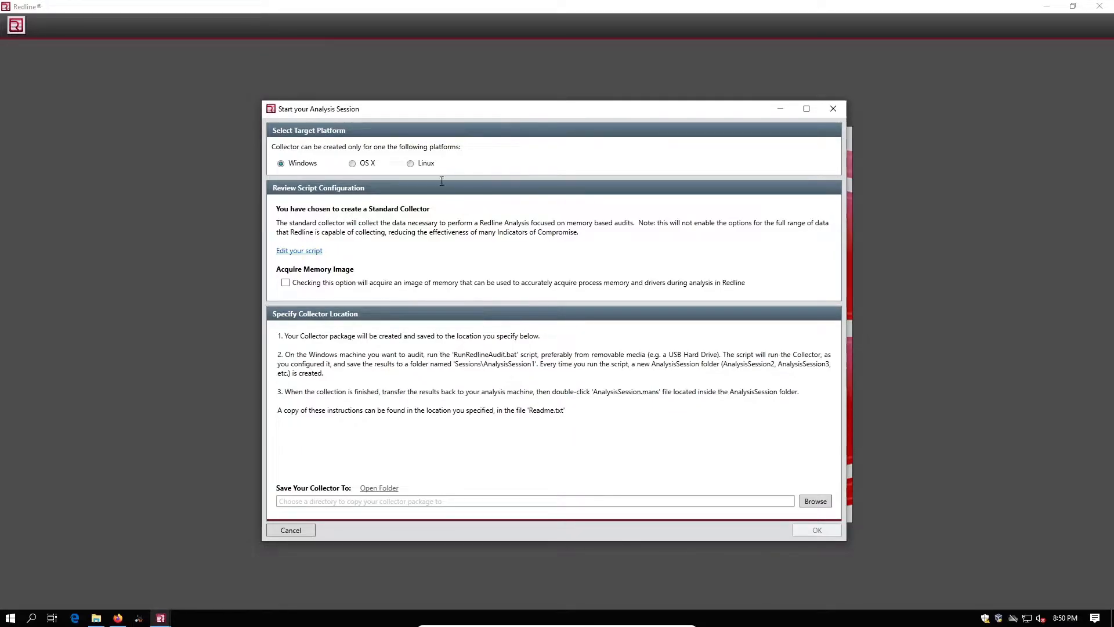
pyautogui.moveTo(360, 113)
pyautogui.mouseDown()
pyautogui.moveTo(423, 121)
pyautogui.moveTo(361, 114)
pyautogui.mouseUp()
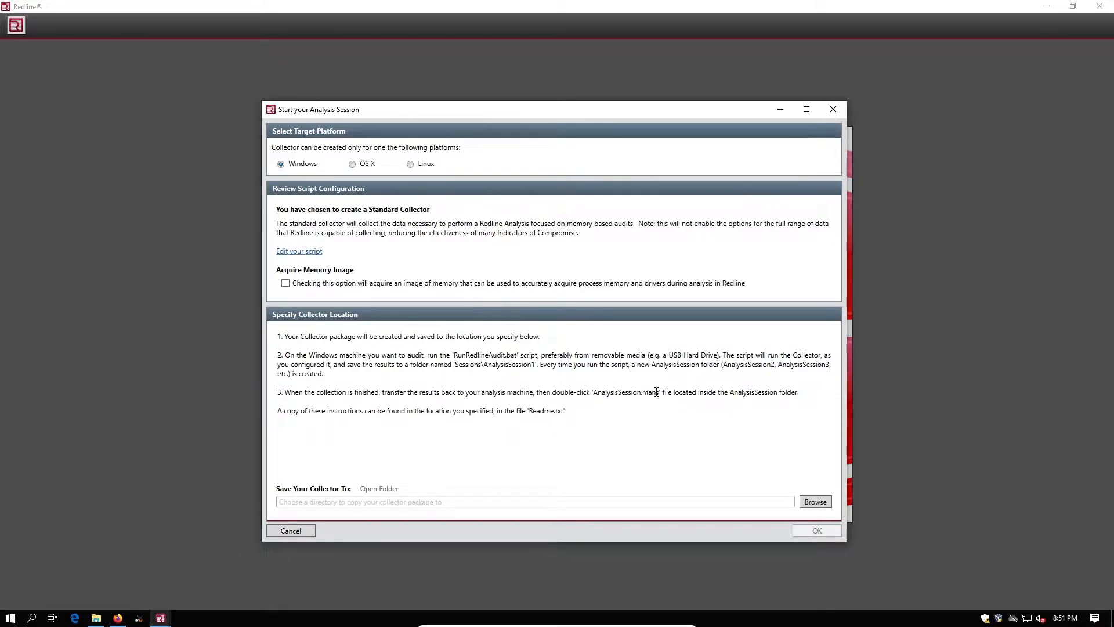
pyautogui.moveTo(659, 393); pyautogui.dragTo(595, 398)
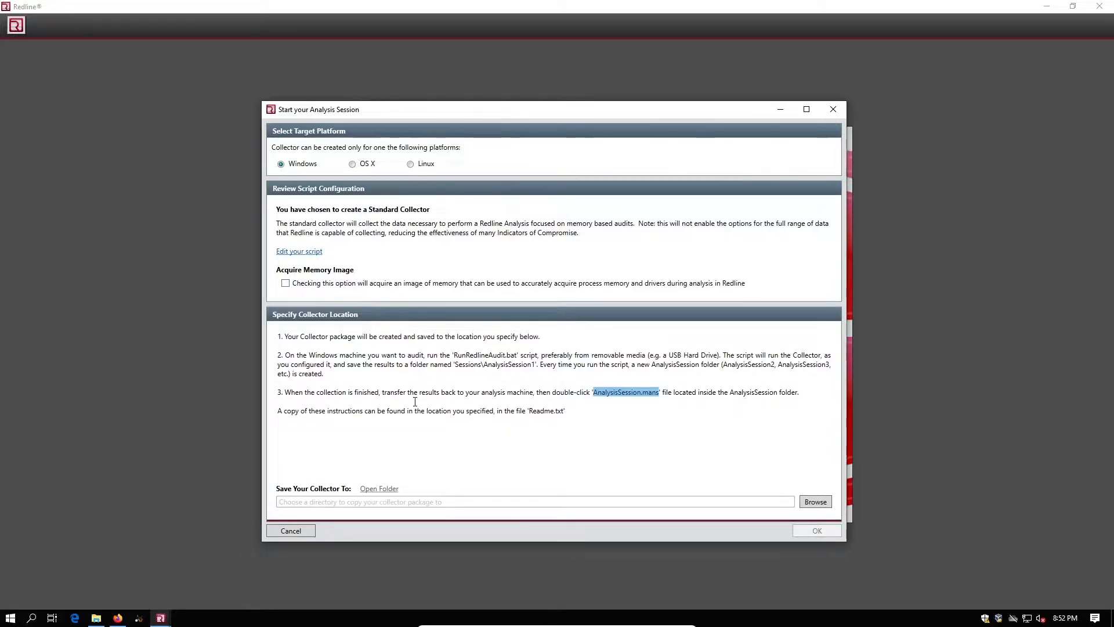
pyautogui.click(381, 447)
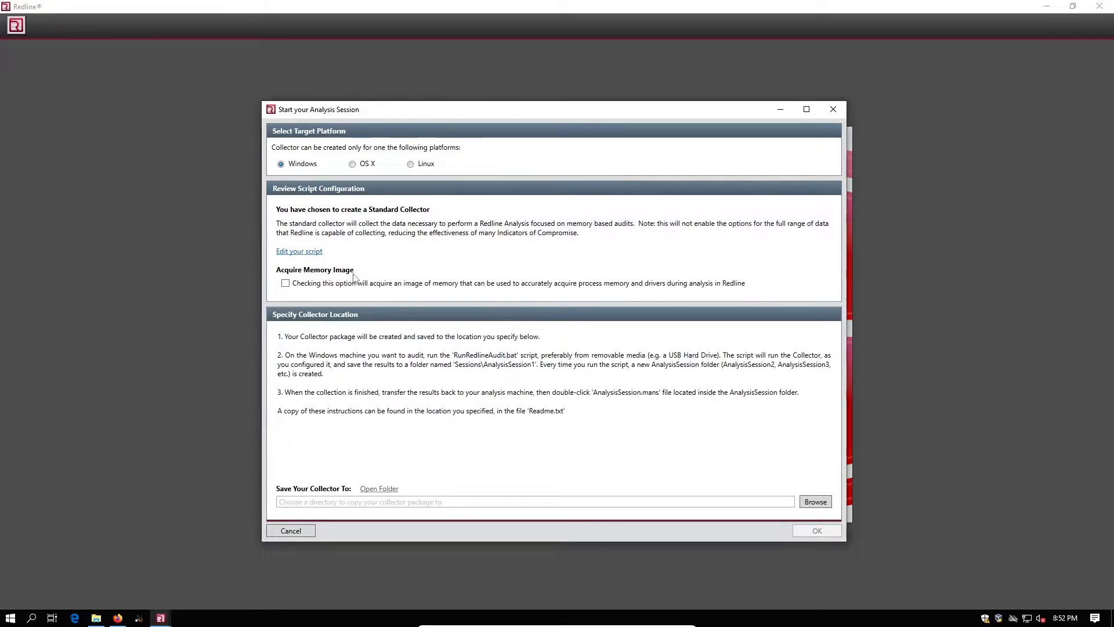
# Enable Acquire Memory Image for the Windows Standard Collector and reposition the session dialog.
pyautogui.click(304, 286)
pyautogui.moveTo(546, 115); pyautogui.dragTo(689, 131)
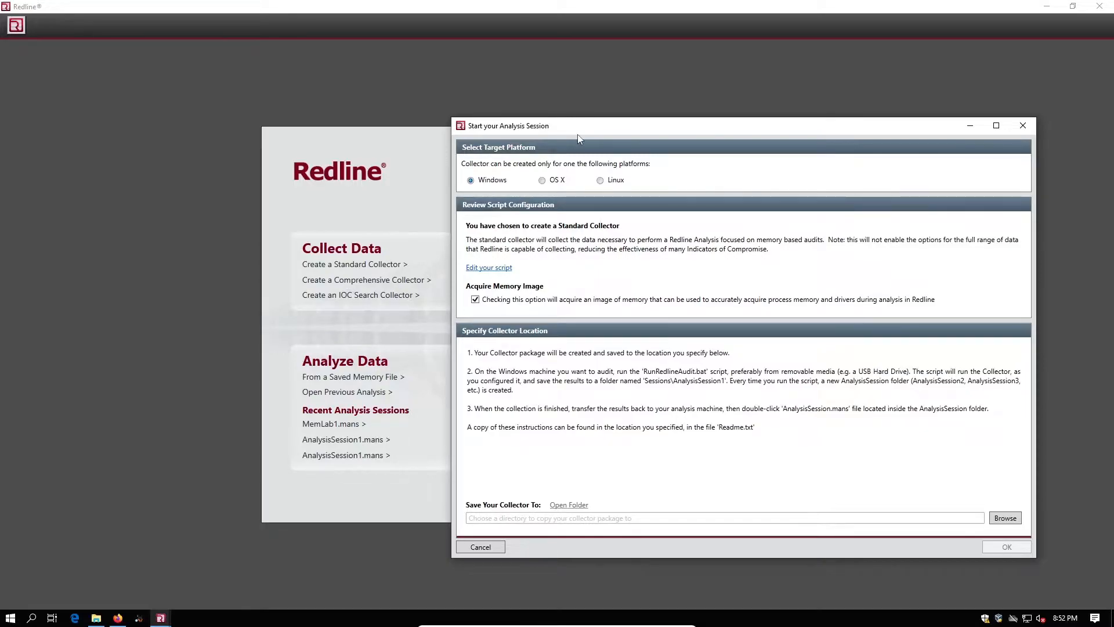
pyautogui.moveTo(576, 129); pyautogui.dragTo(384, 120)
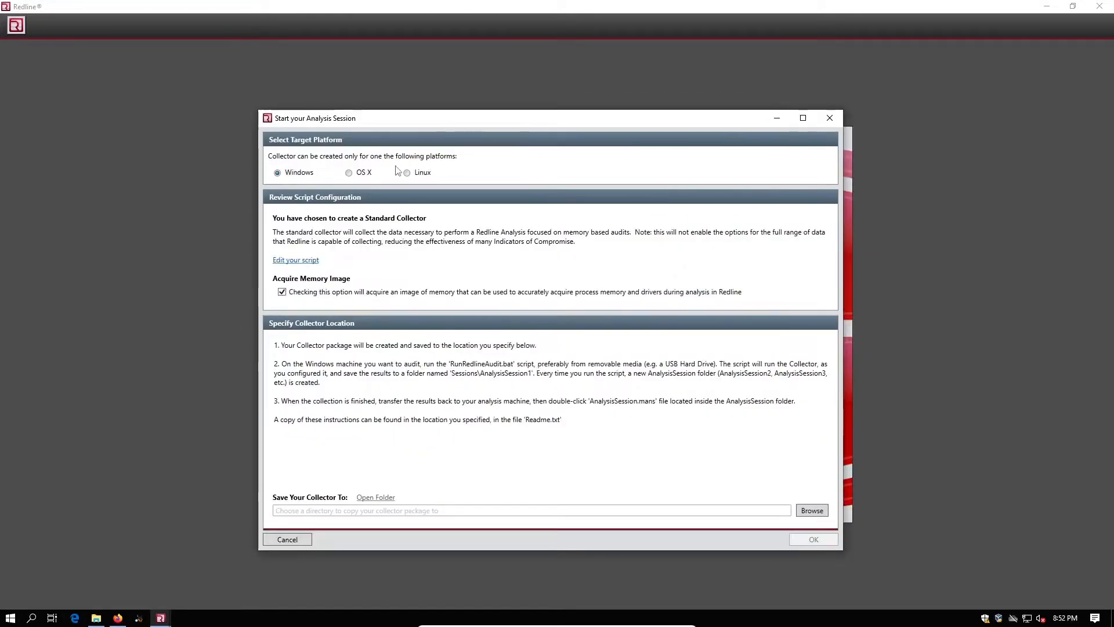
pyautogui.moveTo(481, 124)
pyautogui.mouseDown()
pyautogui.moveTo(512, 125)
pyautogui.moveTo(496, 124)
pyautogui.mouseUp()
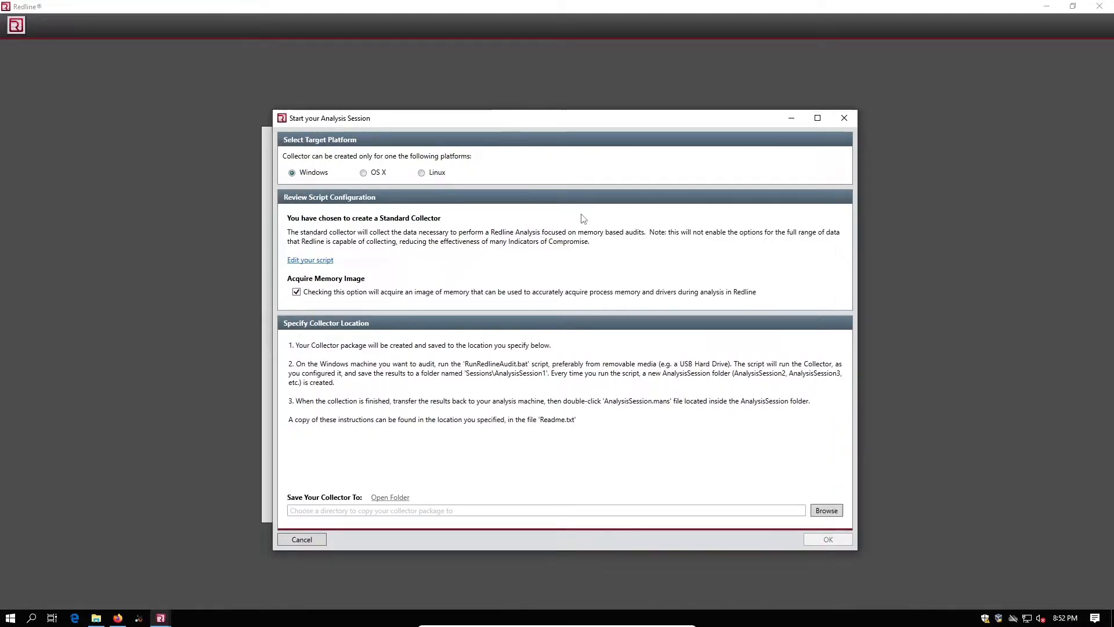
# Edit the collector script's memory options, enabling Strings for both Process Listing and Drivers Enumeration.
pyautogui.click(323, 260)
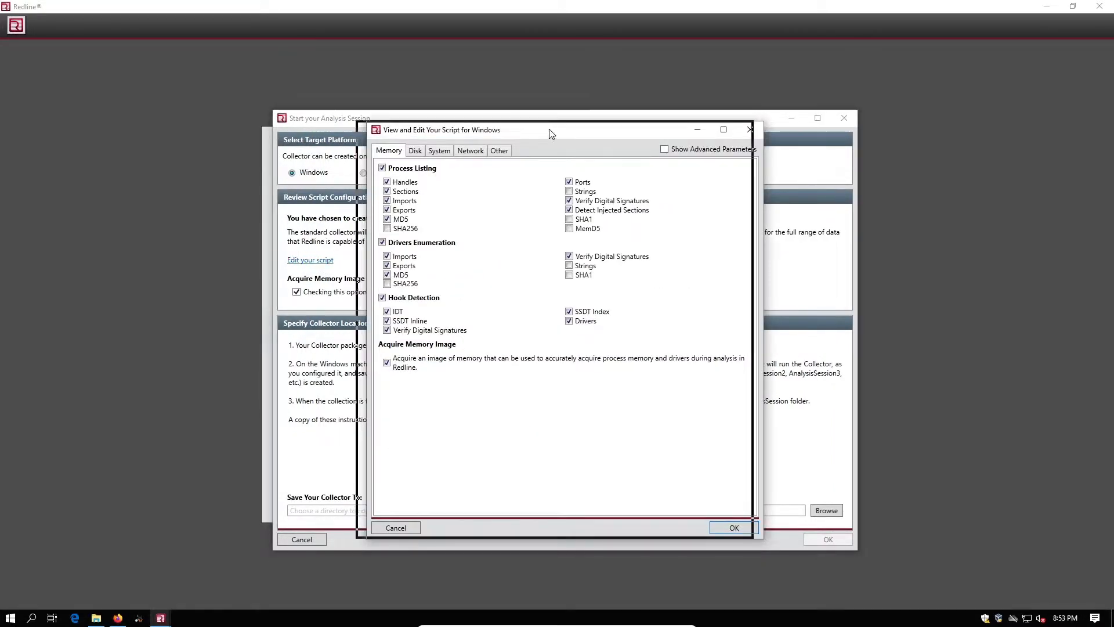
pyautogui.moveTo(550, 132); pyautogui.dragTo(526, 135)
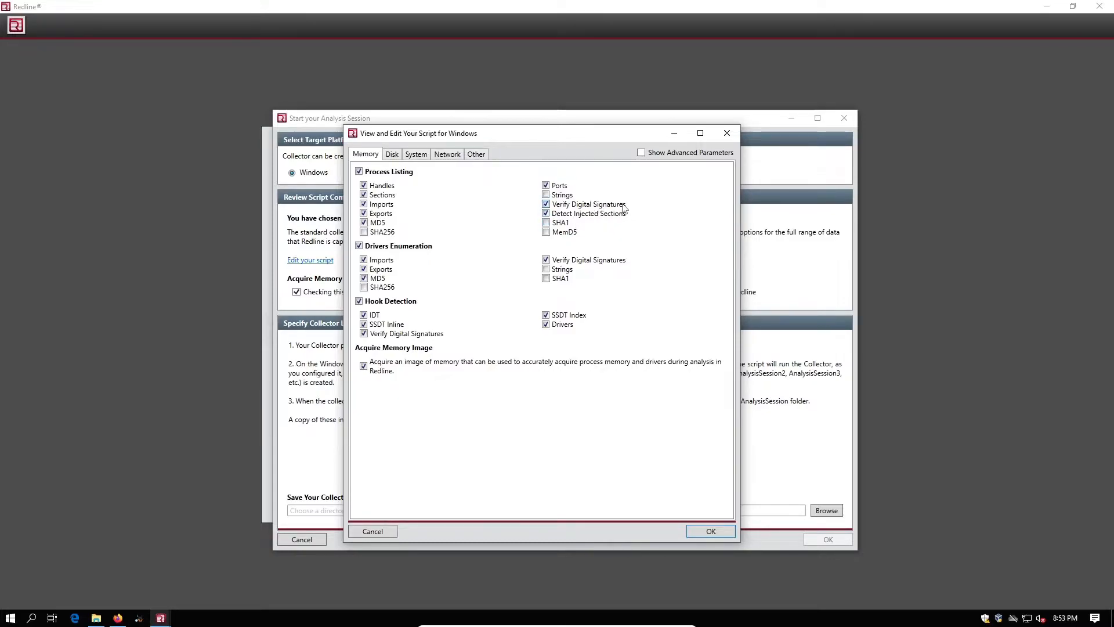
pyautogui.click(545, 195)
pyautogui.click(554, 270)
# Enable disk File Enumeration with Include Active Files, Parse NTFS INDX Buffers, Analyze Entropy, Enumerate Imports, Include Directories, Strings and Include Files.
pyautogui.click(393, 156)
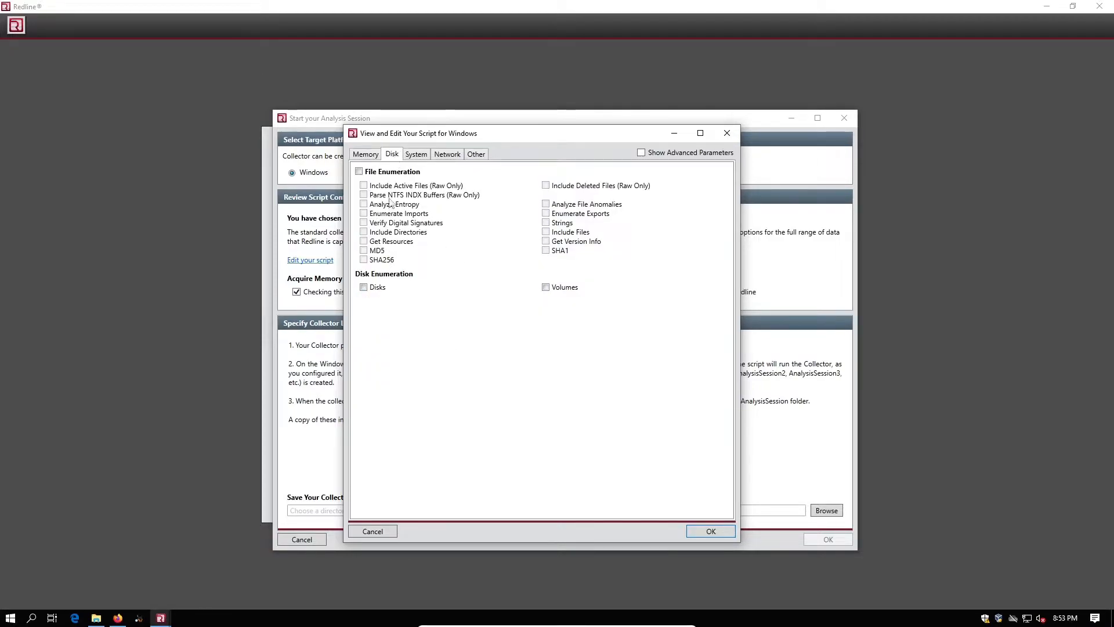
pyautogui.click(392, 174)
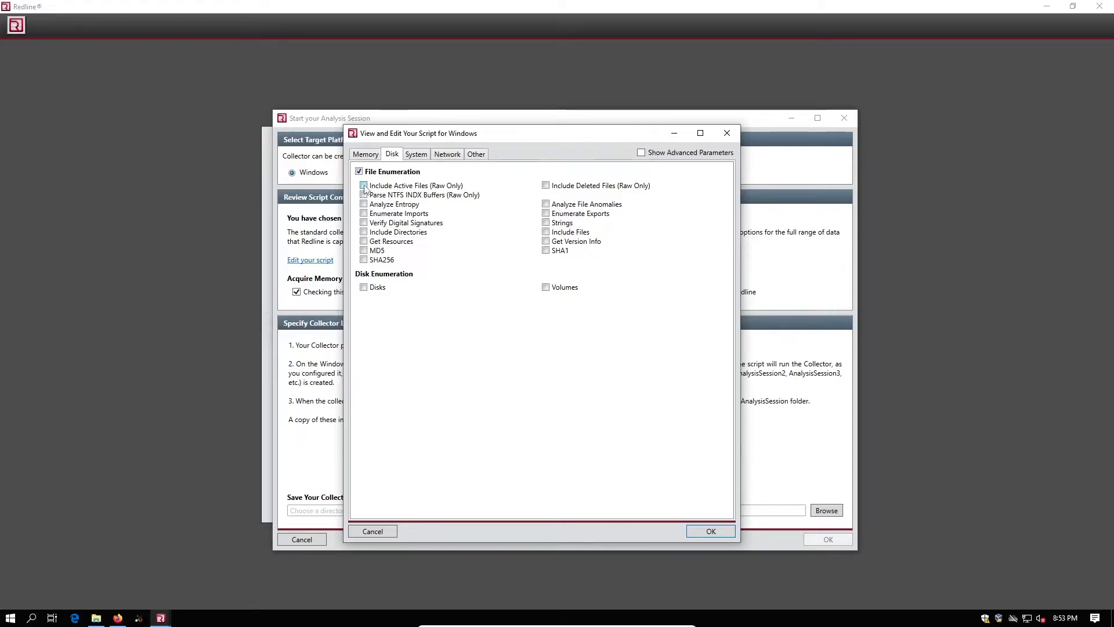
pyautogui.click(364, 186)
pyautogui.click(363, 196)
pyautogui.click(363, 205)
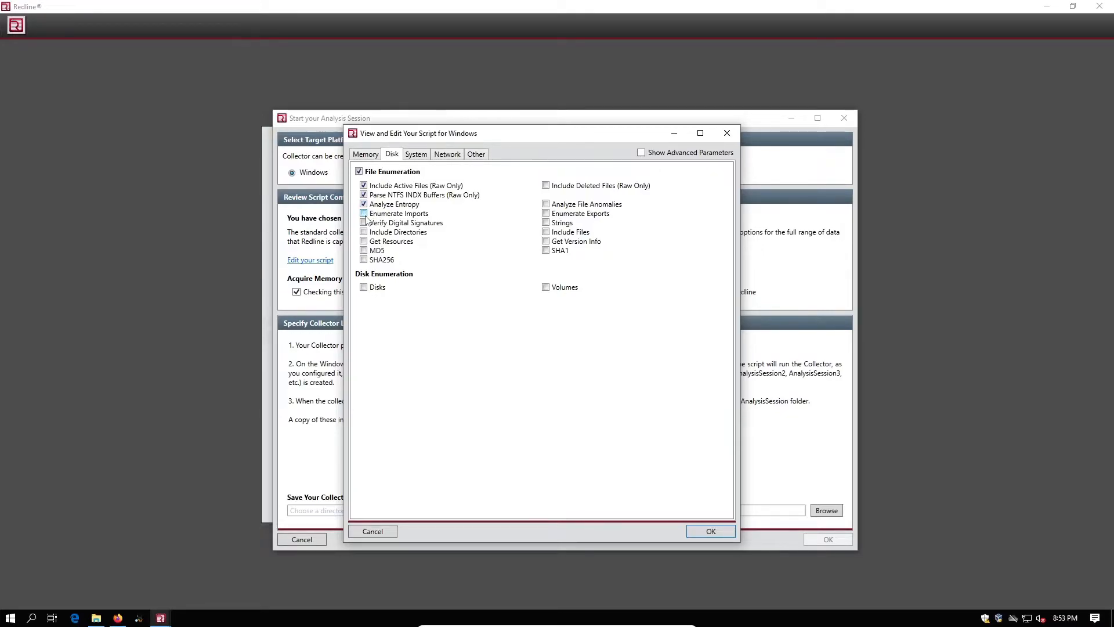
pyautogui.click(363, 214)
pyautogui.click(364, 232)
pyautogui.click(546, 223)
pyautogui.click(546, 233)
# Add User Accounts, Registry Enumeration and Event Logs to the script's system collection options.
pyautogui.click(417, 155)
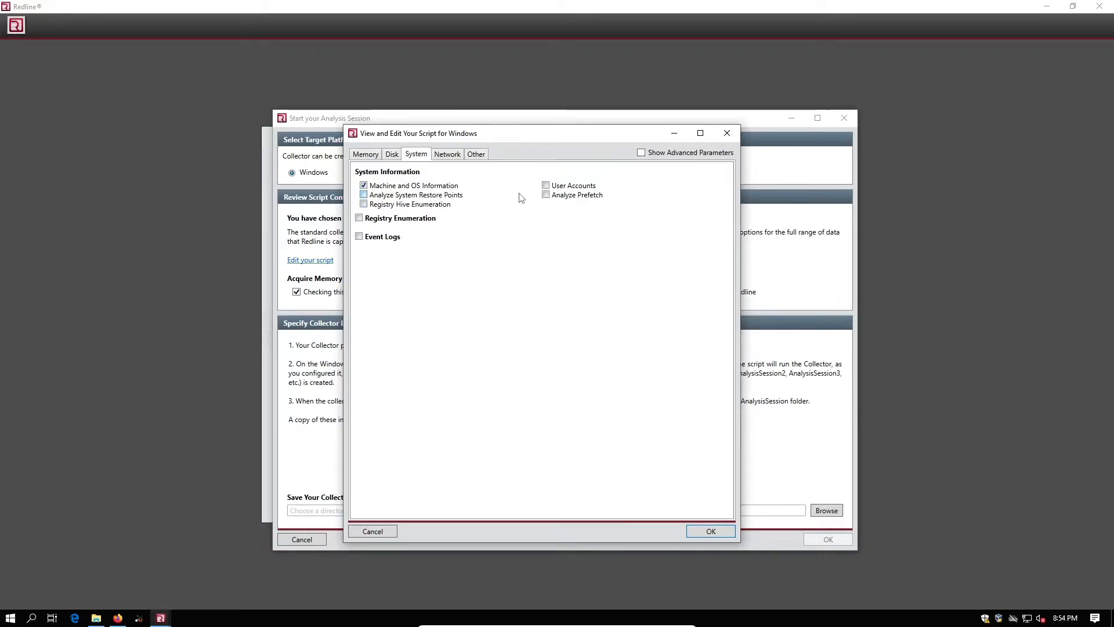
pyautogui.click(545, 186)
pyautogui.click(417, 219)
pyautogui.click(392, 240)
# Enable Port Enumeration in the script's network options, leaving ARP Tables and Routing Tables off after trying them.
pyautogui.click(460, 160)
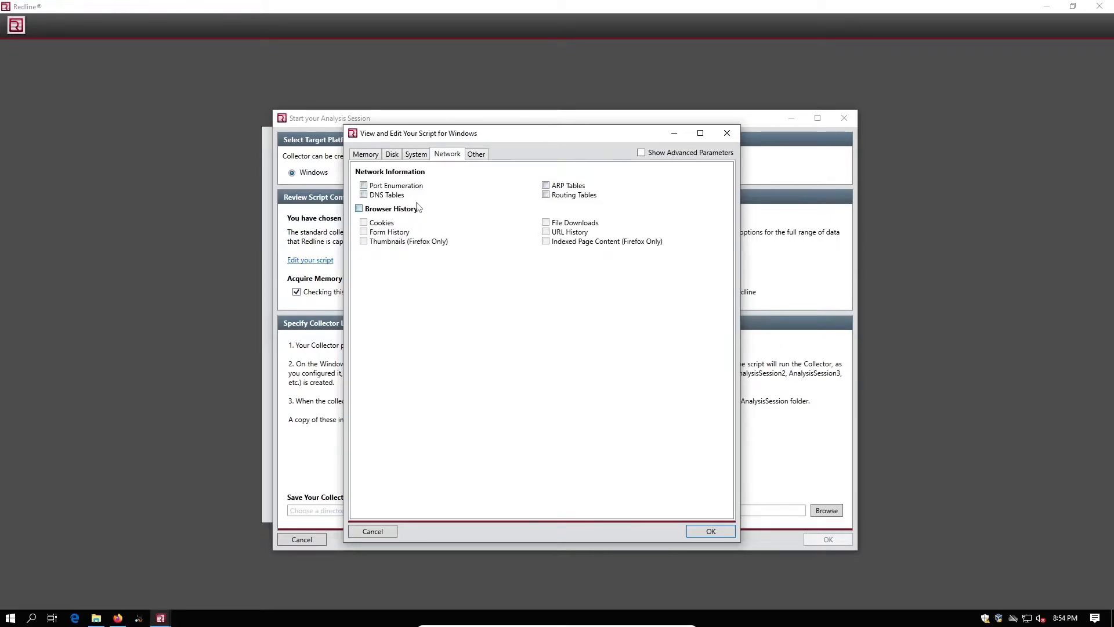
pyautogui.click(559, 187)
pyautogui.click(562, 196)
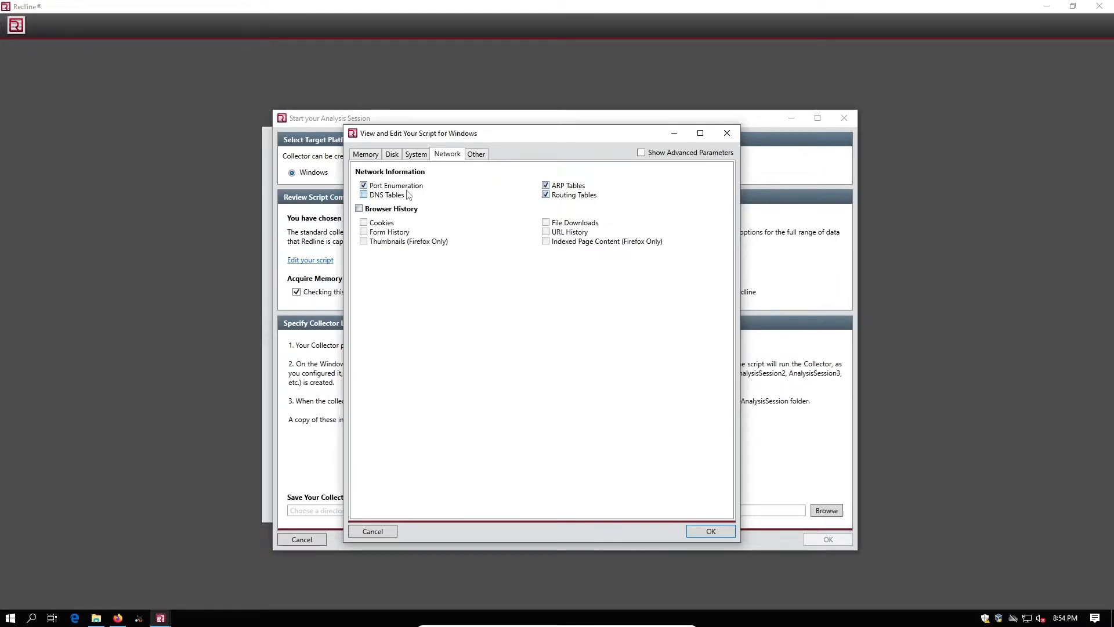
pyautogui.click(574, 196)
pyautogui.click(570, 187)
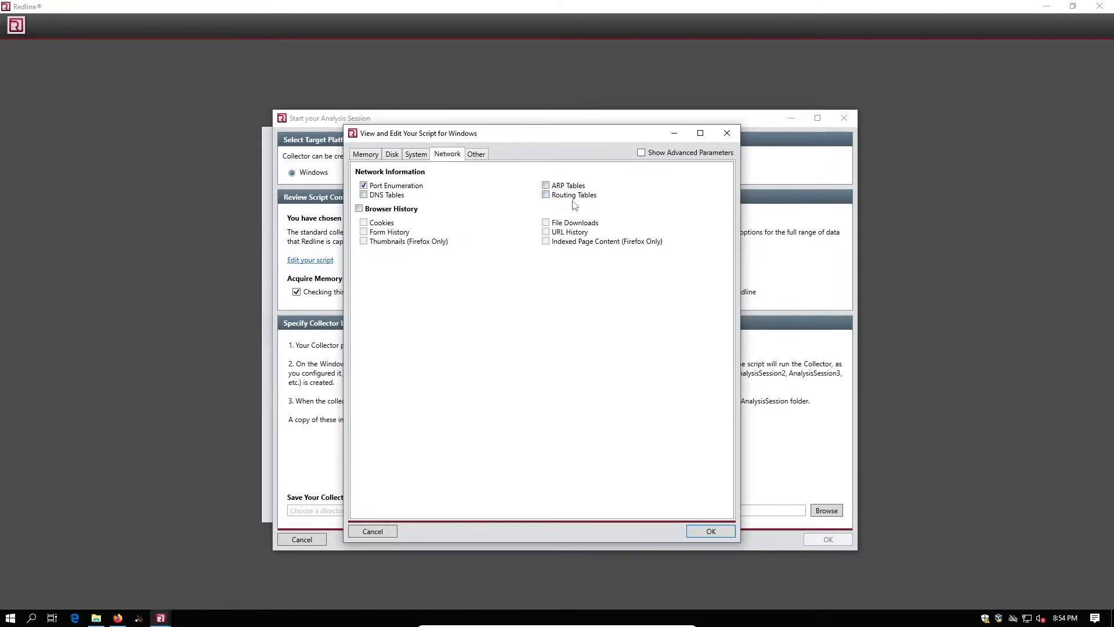
pyautogui.moveTo(565, 138)
pyautogui.mouseDown()
pyautogui.moveTo(592, 142)
pyautogui.moveTo(566, 141)
pyautogui.mouseUp()
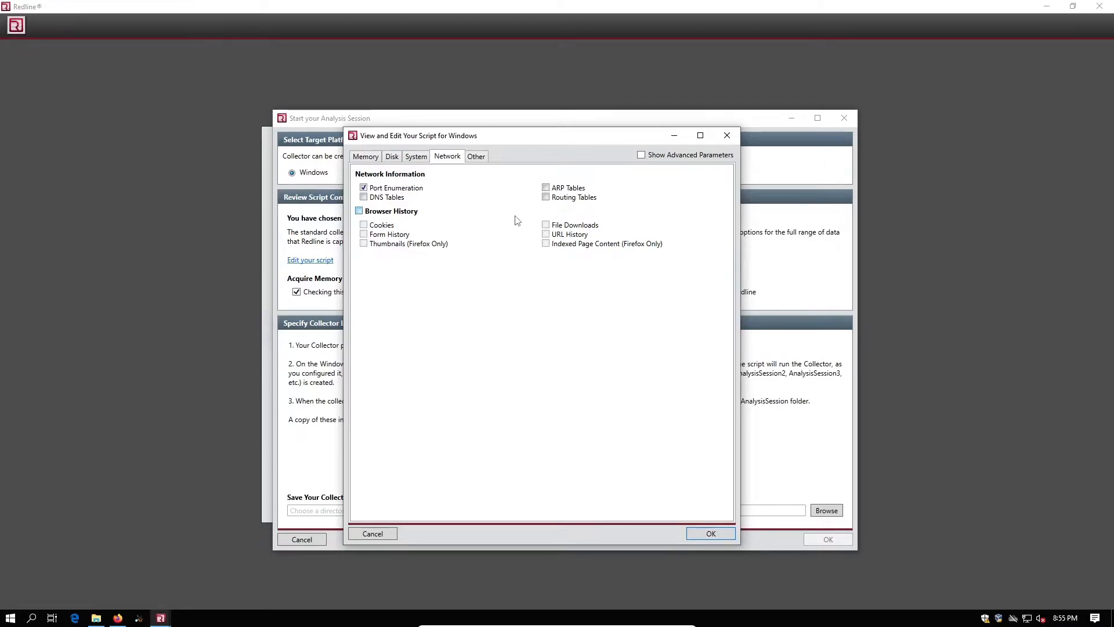
# Enable Browser History in the script's network options with Cookies, File Downloads, URL History and Indexed Page Content.
pyautogui.click(401, 213)
pyautogui.click(393, 228)
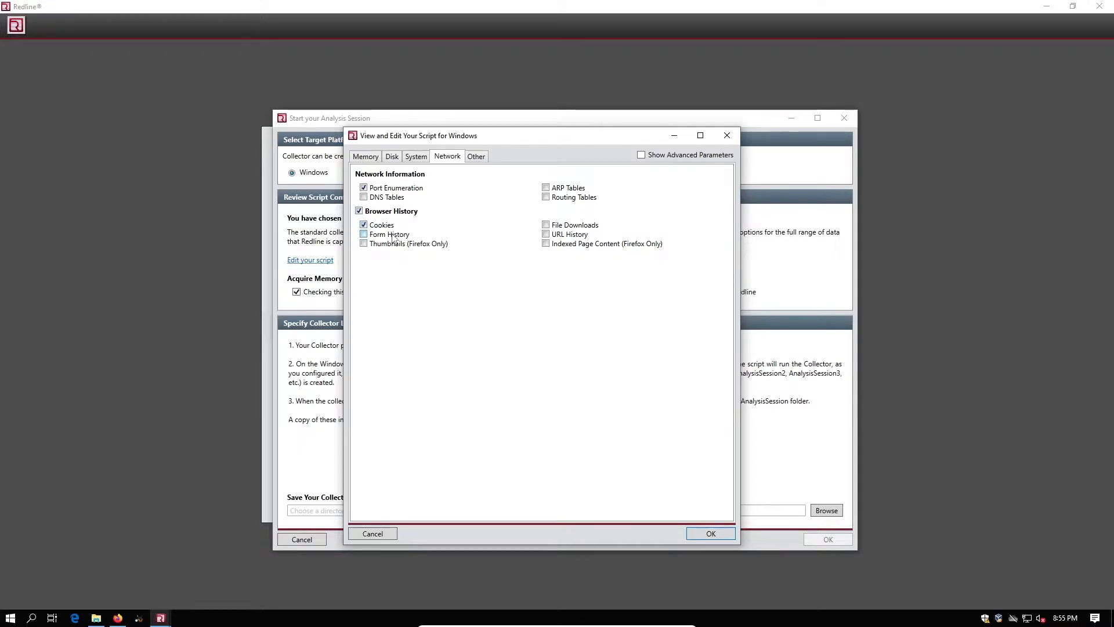
pyautogui.click(584, 226)
pyautogui.click(580, 236)
pyautogui.click(567, 245)
# Try enabling Common Persistence Mechanisms with Analyze Entropy, Analyze File Anomalies and Get VersionInfo, and disable the group again.
pyautogui.click(482, 159)
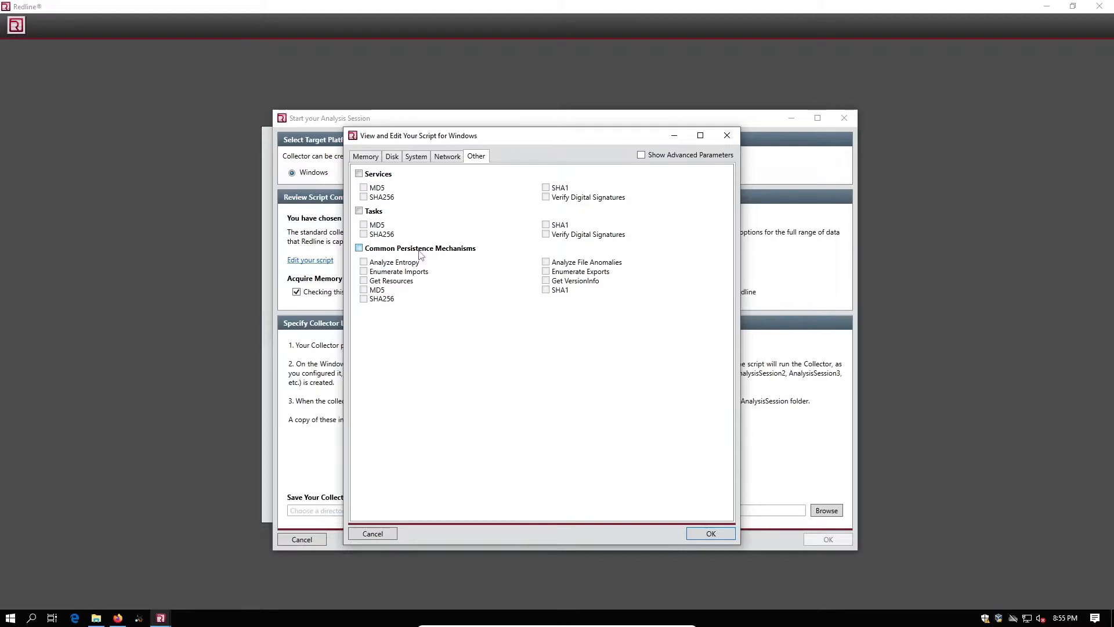
pyautogui.click(359, 249)
pyautogui.click(365, 262)
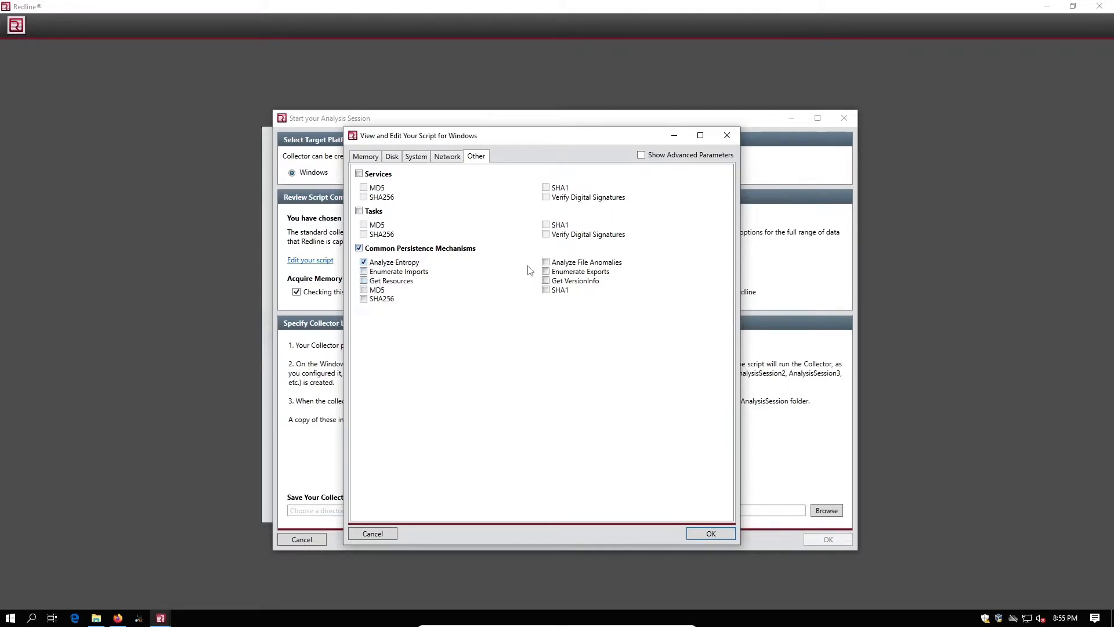
pyautogui.click(546, 262)
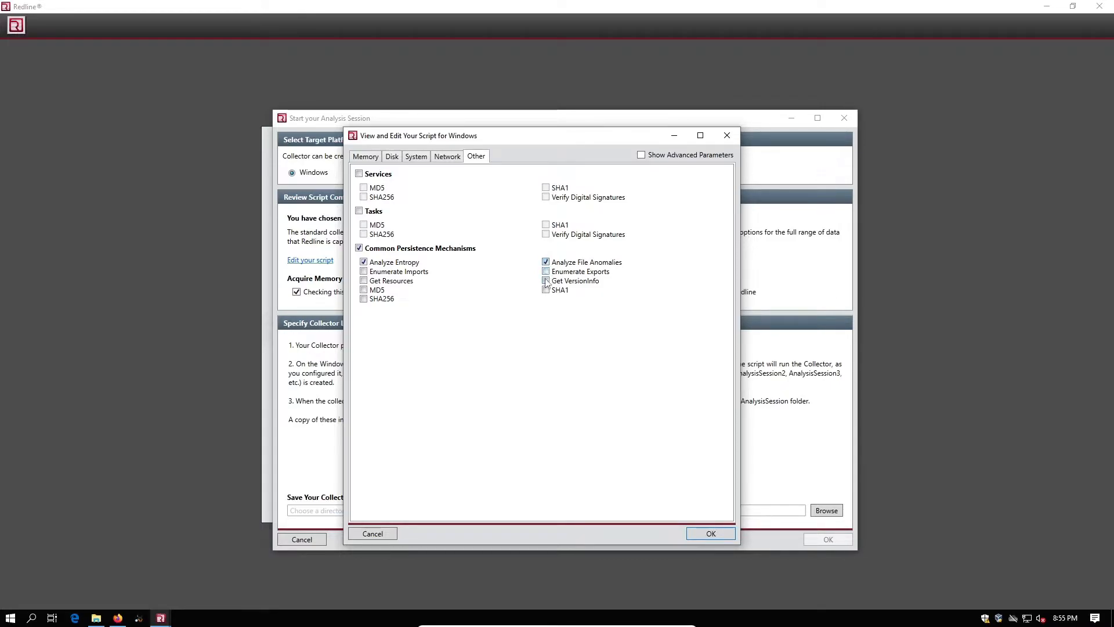
pyautogui.click(359, 248)
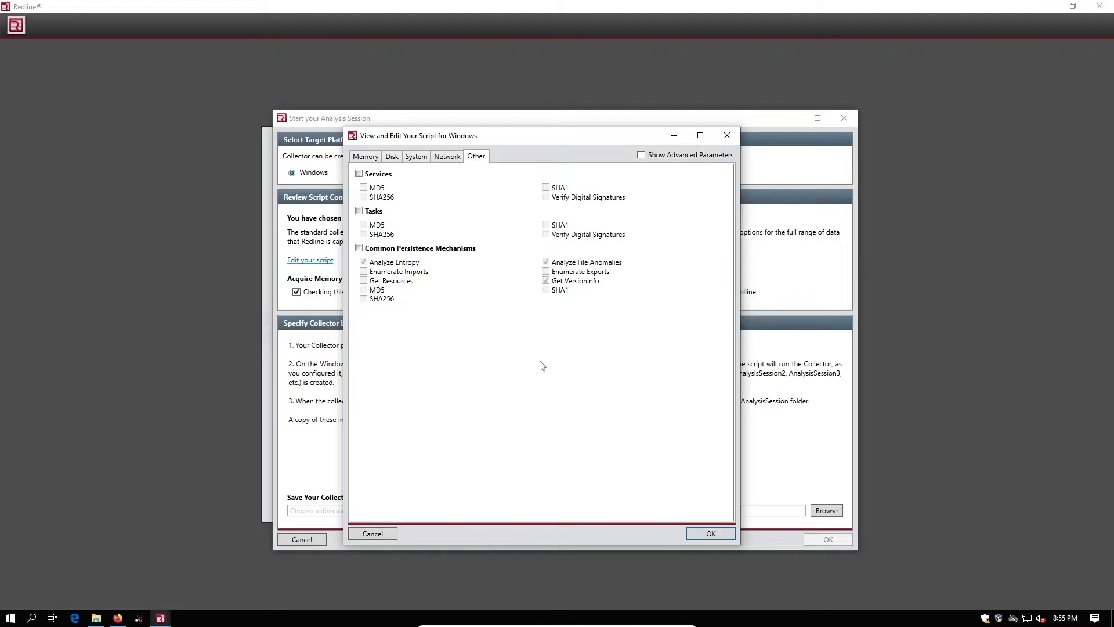
# Accept the edited script and create the collector package in the Redline folder on the Desktop.
pyautogui.click(706, 538)
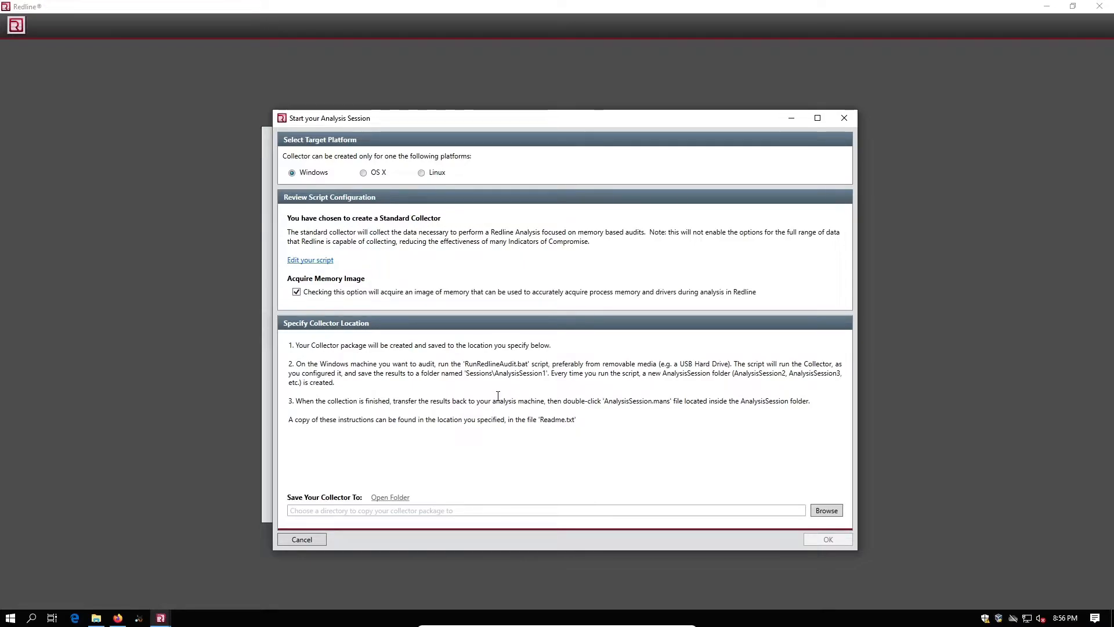
pyautogui.click(816, 511)
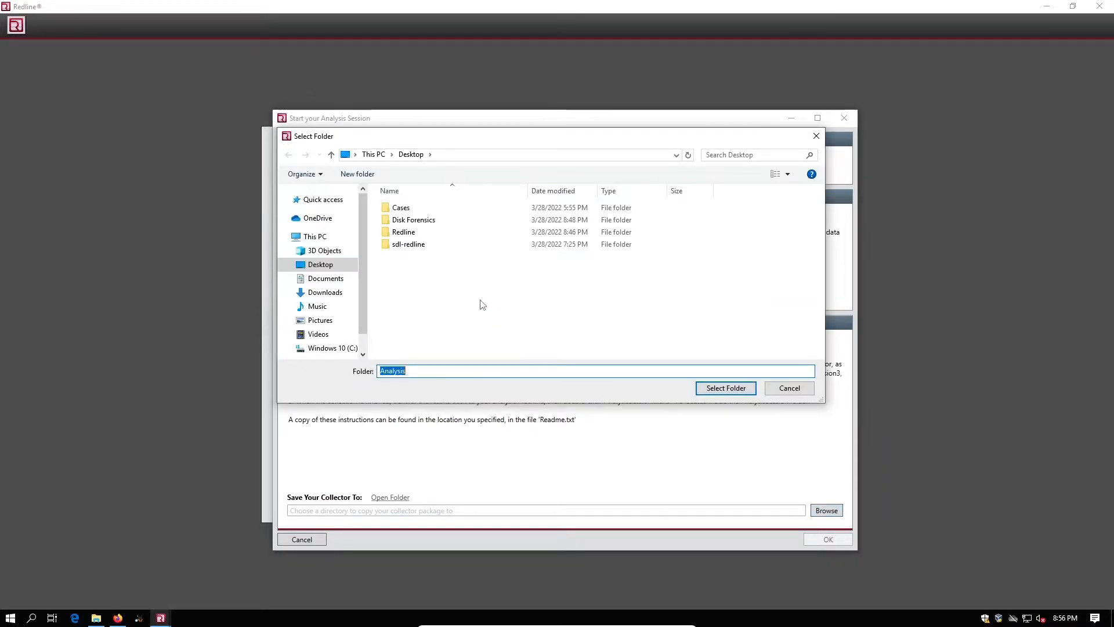
pyautogui.doubleClick(419, 232)
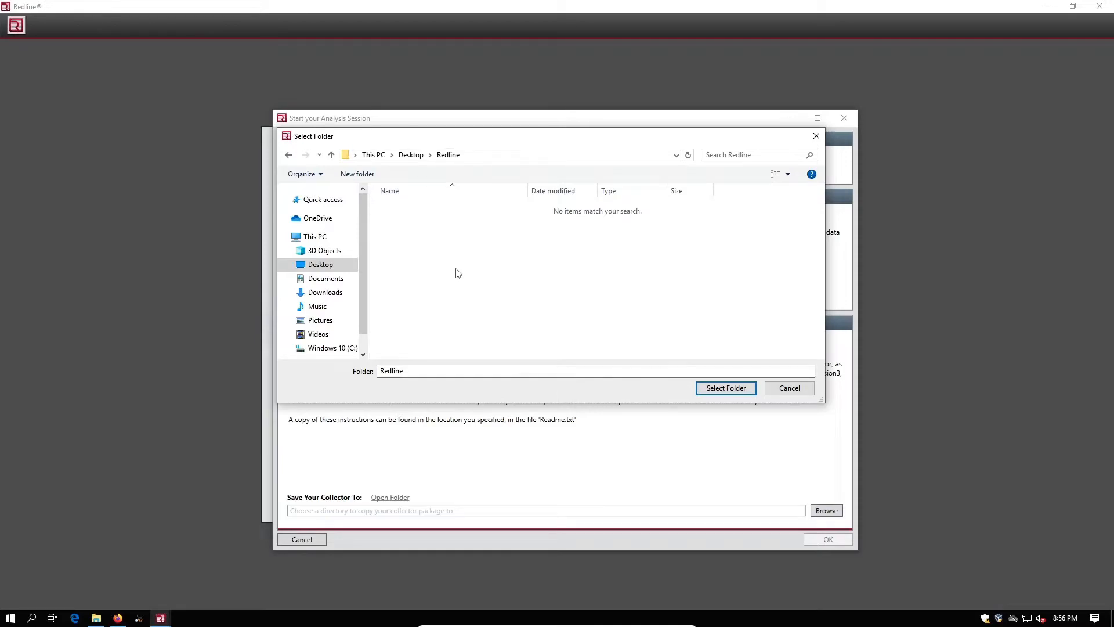
pyautogui.click(726, 387)
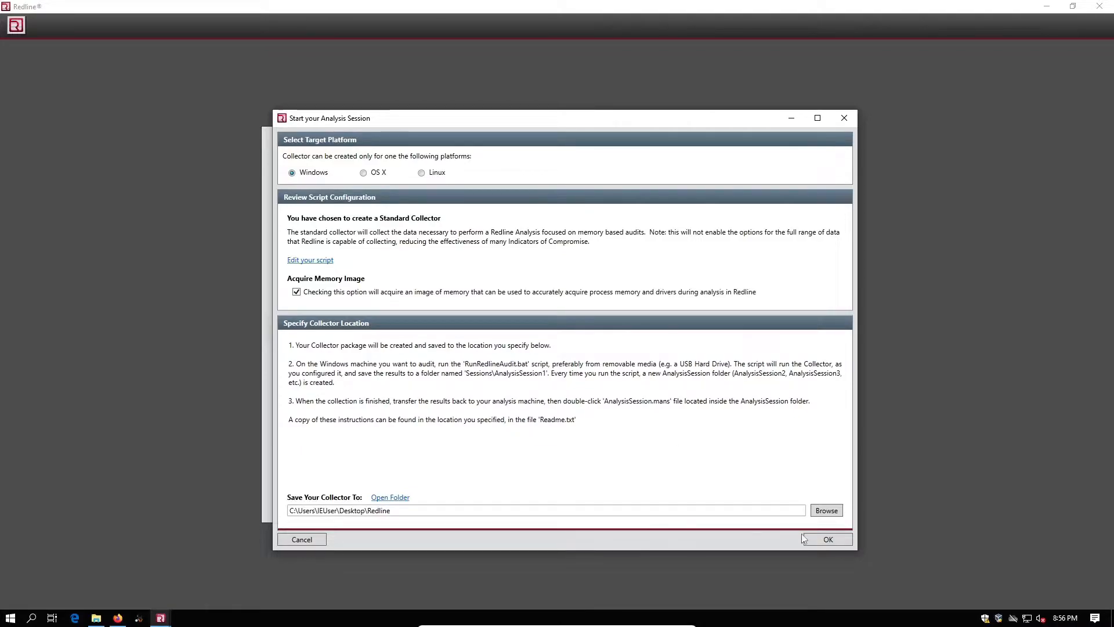
pyautogui.click(824, 539)
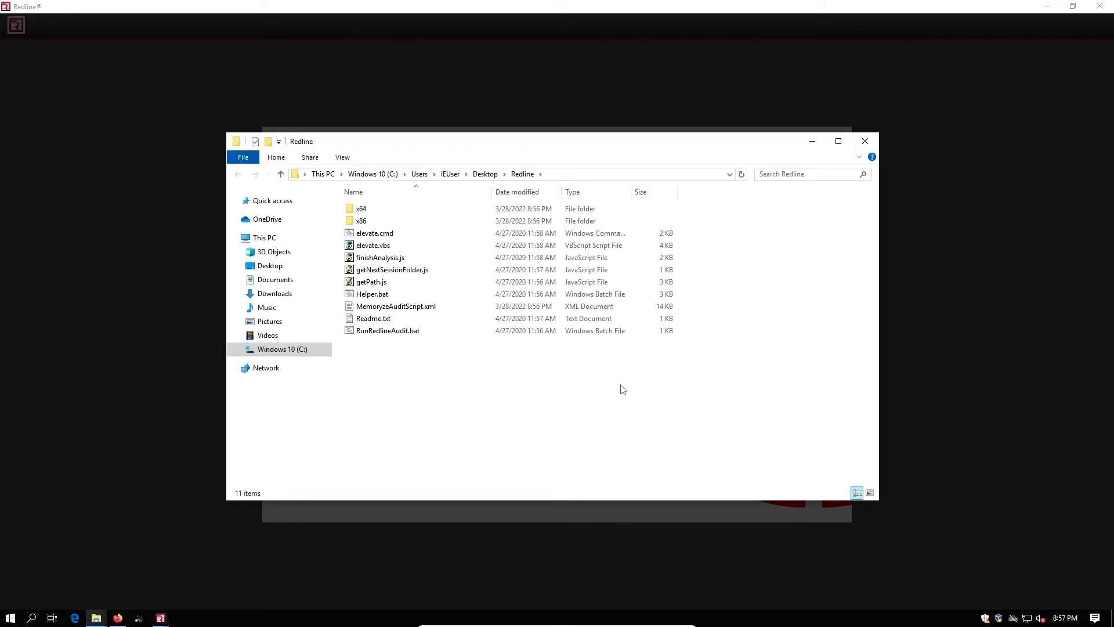
# Look over the collector package files generated in the Redline folder.
pyautogui.moveTo(535, 368); pyautogui.dragTo(534, 217)
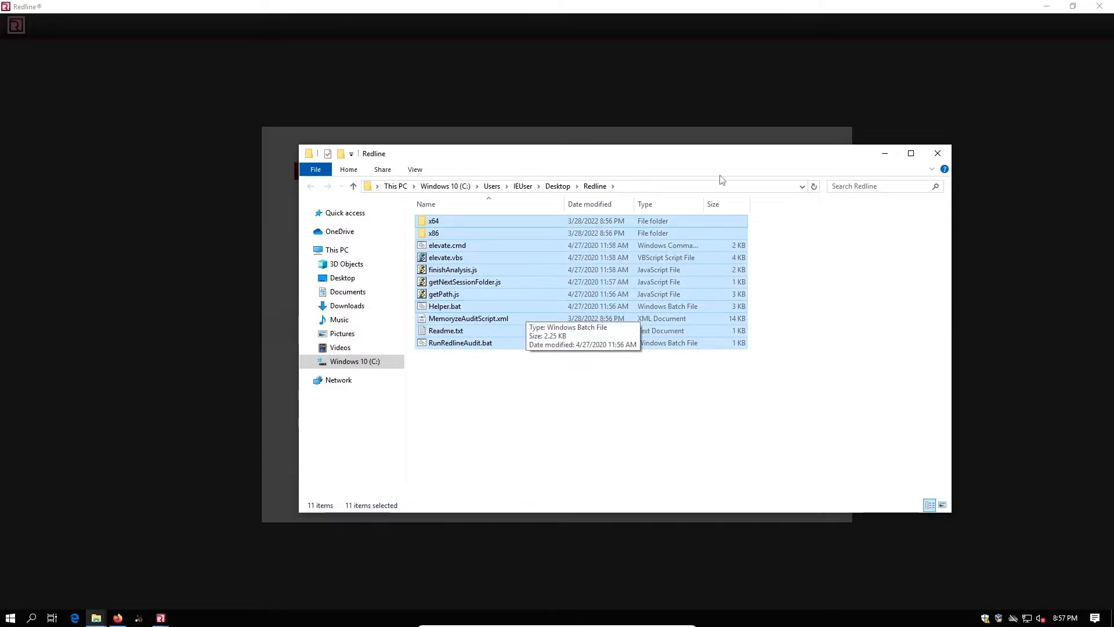
pyautogui.moveTo(714, 157); pyautogui.dragTo(608, 160)
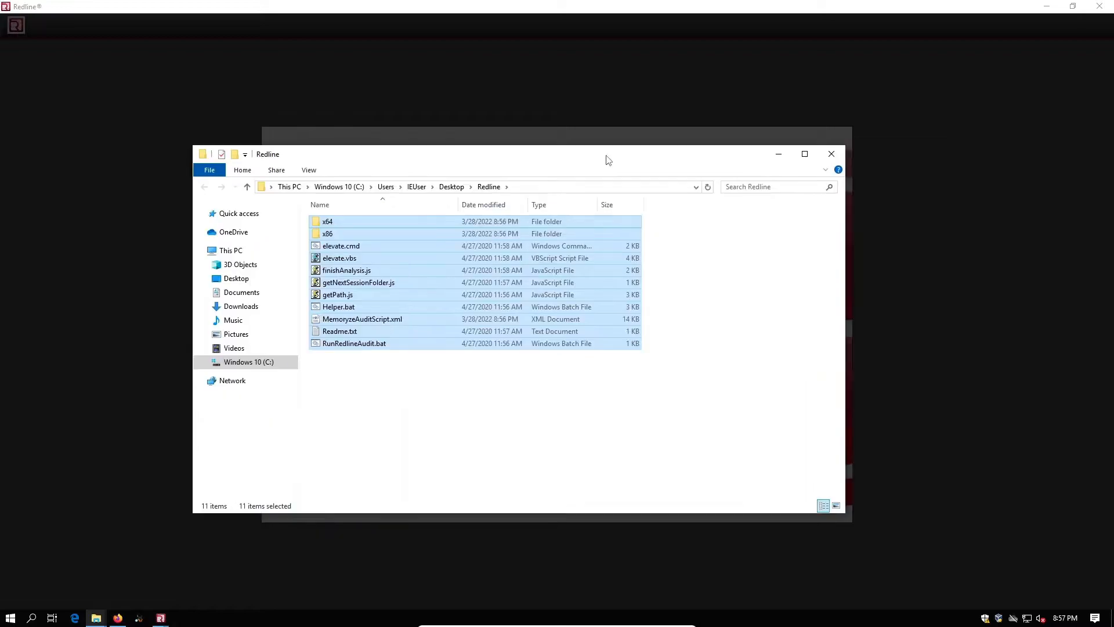
pyautogui.click(361, 368)
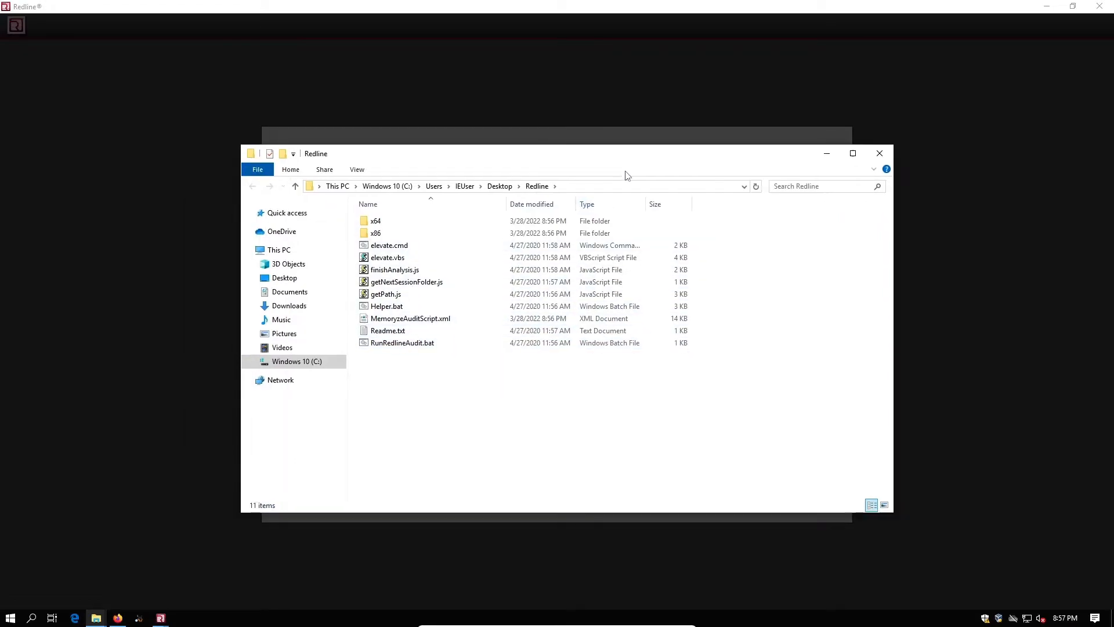
# Close the Redline application and keep the collector's folder window open on the desktop.
pyautogui.click(832, 154)
pyautogui.click(720, 214)
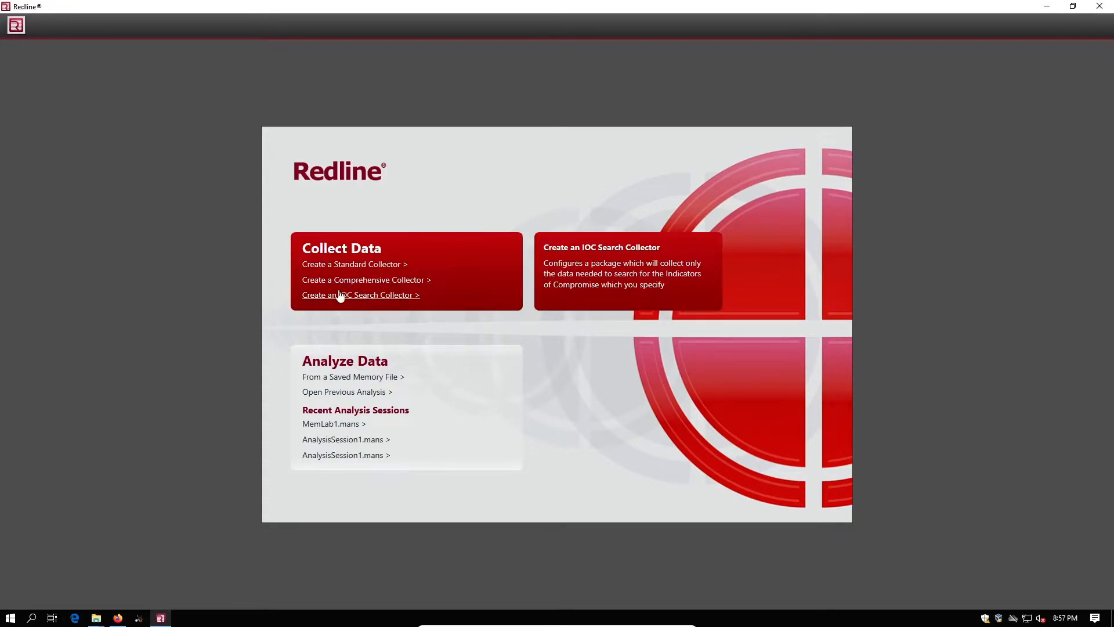
pyautogui.click(1099, 5)
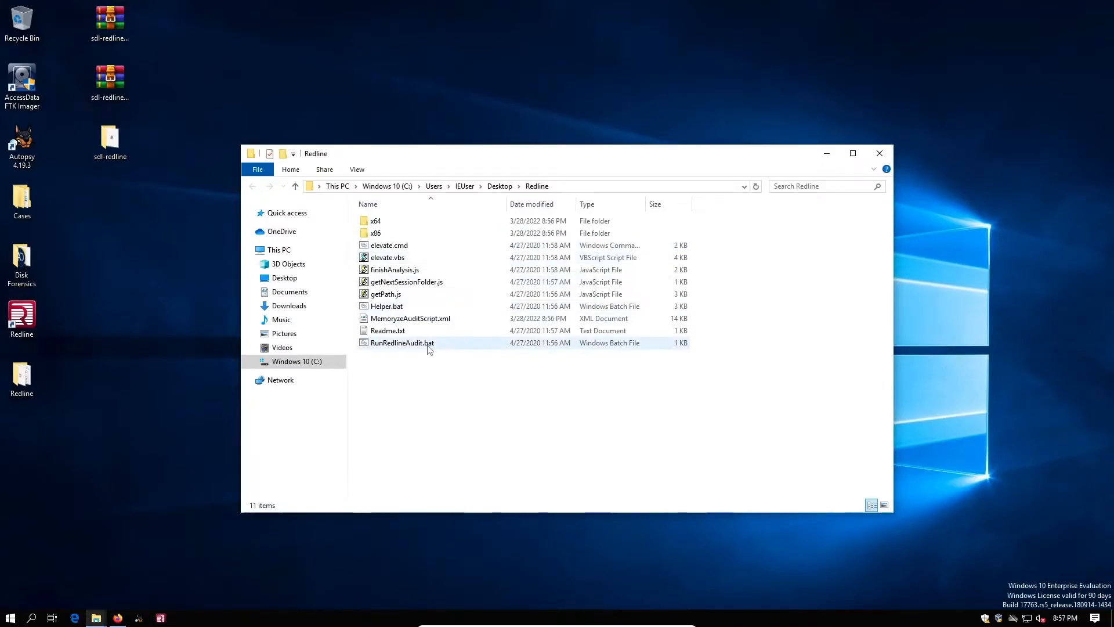
pyautogui.moveTo(556, 162); pyautogui.dragTo(527, 163)
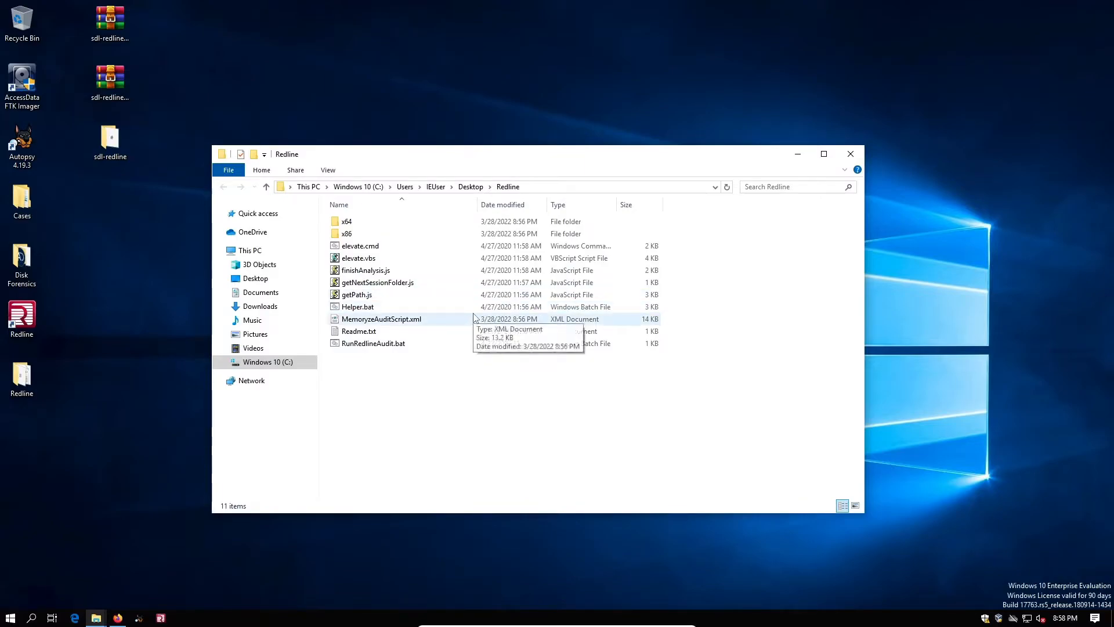
# Delete the MemLabs-Lab1 folder and the MemLabs-Lab1.7z archive from Downloads, and close that folder window.
pyautogui.click(97, 618)
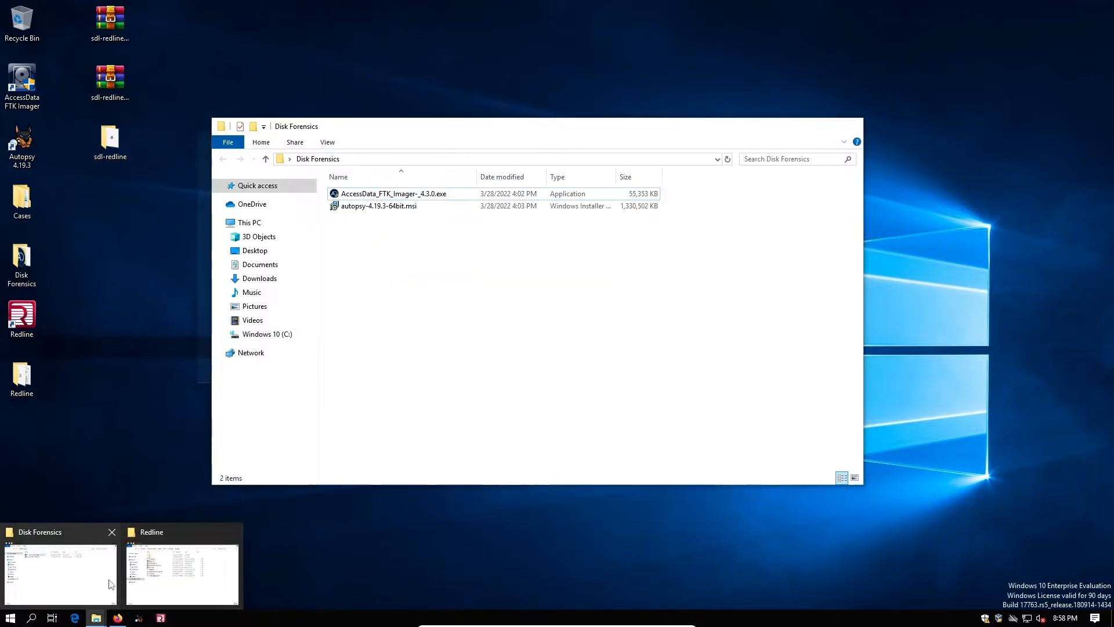
pyautogui.rightClick(96, 618)
pyautogui.click(115, 559)
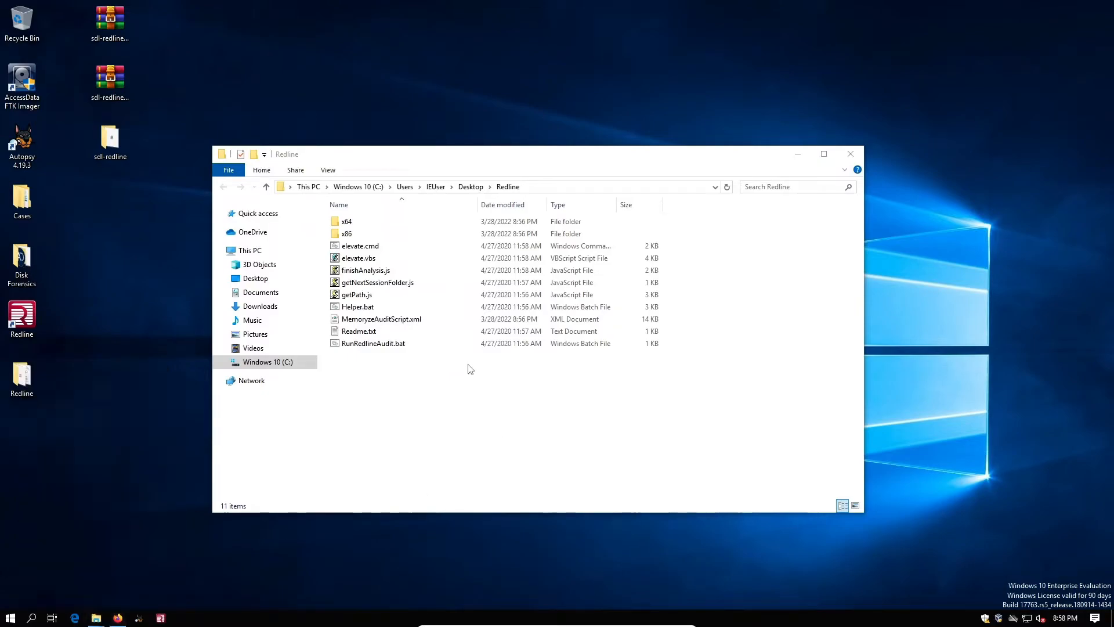
pyautogui.doubleClick(540, 238)
pyautogui.hotkey('ctrl', 'a')
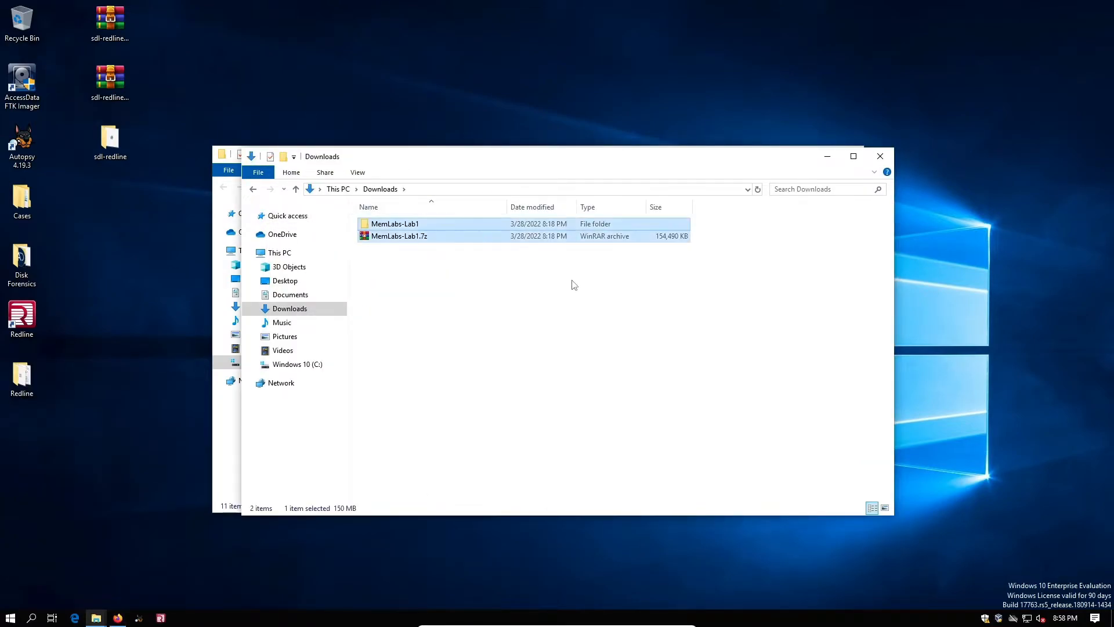
pyautogui.press('Delete')
pyautogui.click(861, 158)
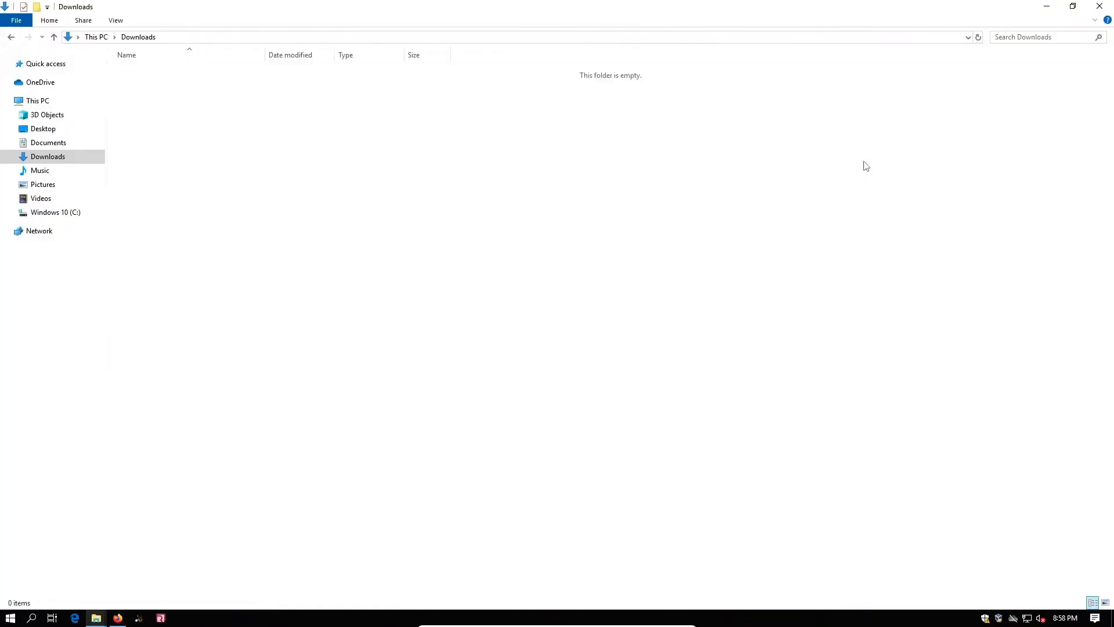
pyautogui.moveTo(827, 3); pyautogui.dragTo(710, 104)
pyautogui.click(982, 108)
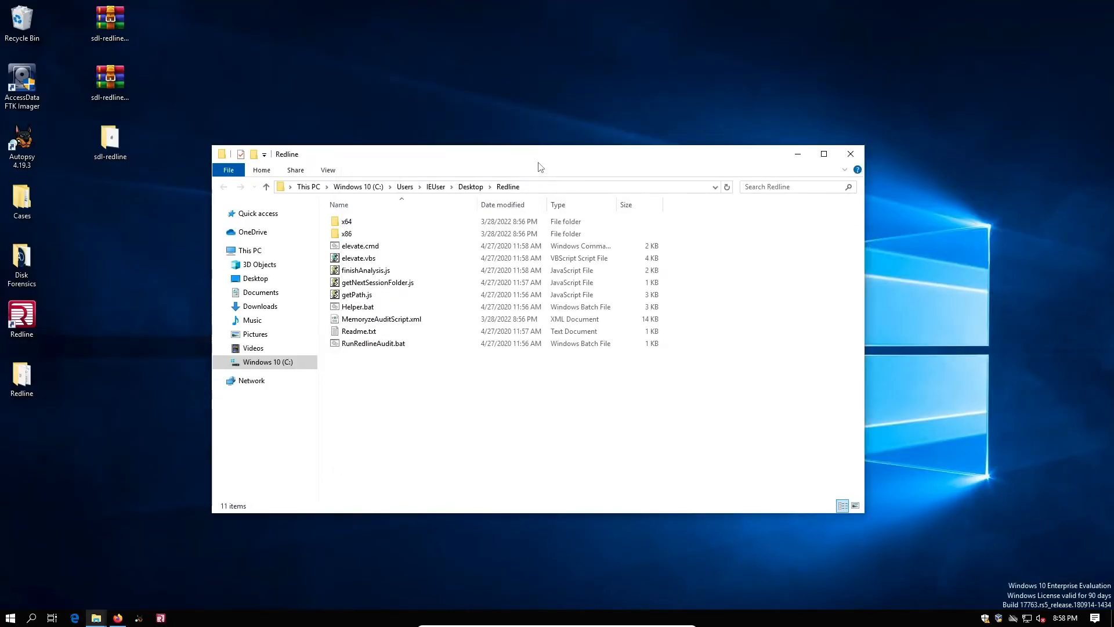
# Empty the Recycle Bin, permanently deleting its items.
pyautogui.moveTo(522, 154); pyautogui.dragTo(611, 153)
pyautogui.rightClick(27, 32)
pyautogui.click(87, 48)
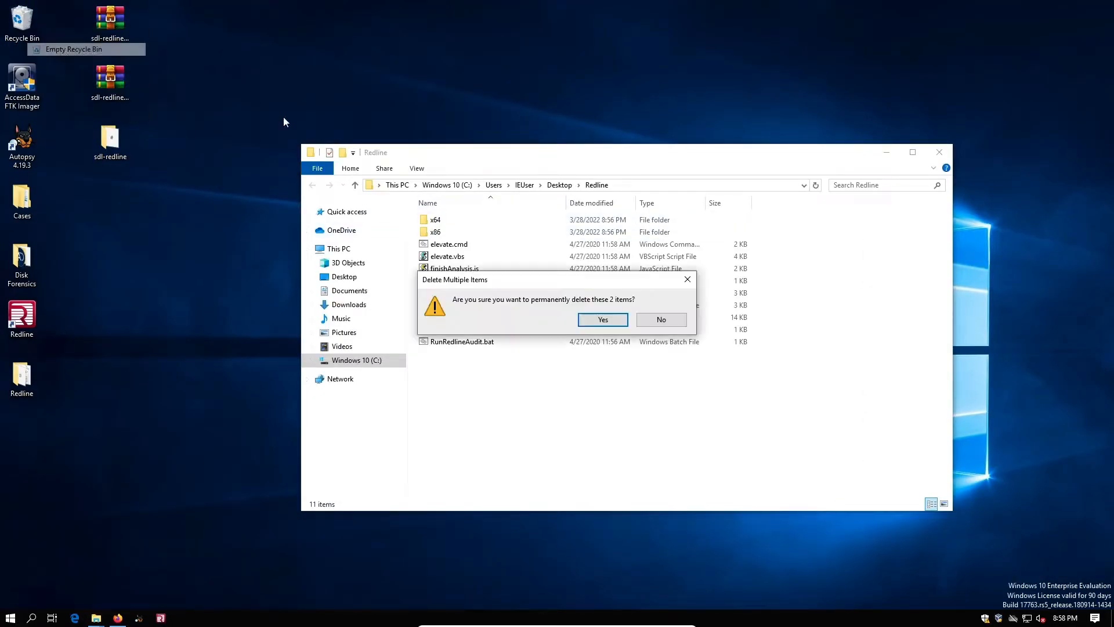
pyautogui.click(602, 322)
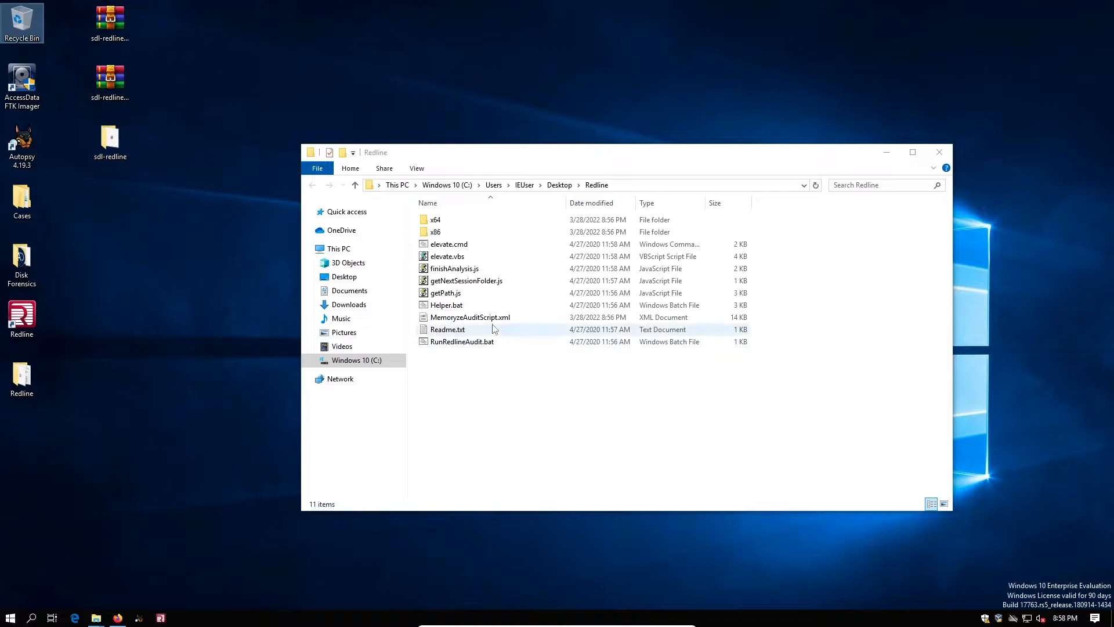
# Run RunRedlineAudit.bat from the Redline folder as administrator, allowing Windows Command Processor to make changes.
pyautogui.rightClick(486, 344)
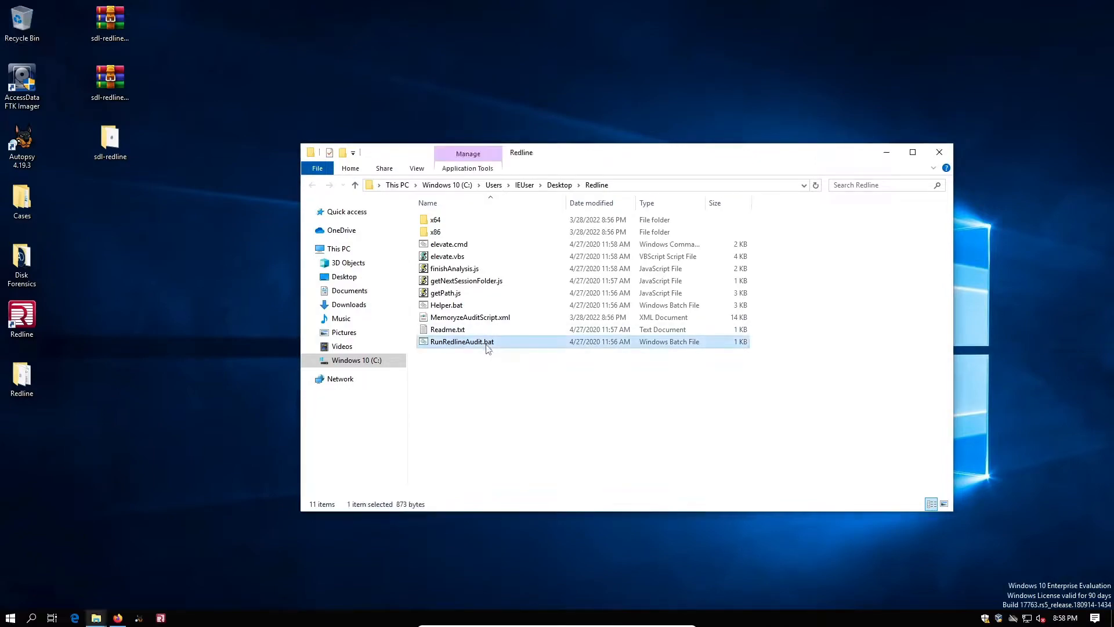
pyautogui.click(545, 96)
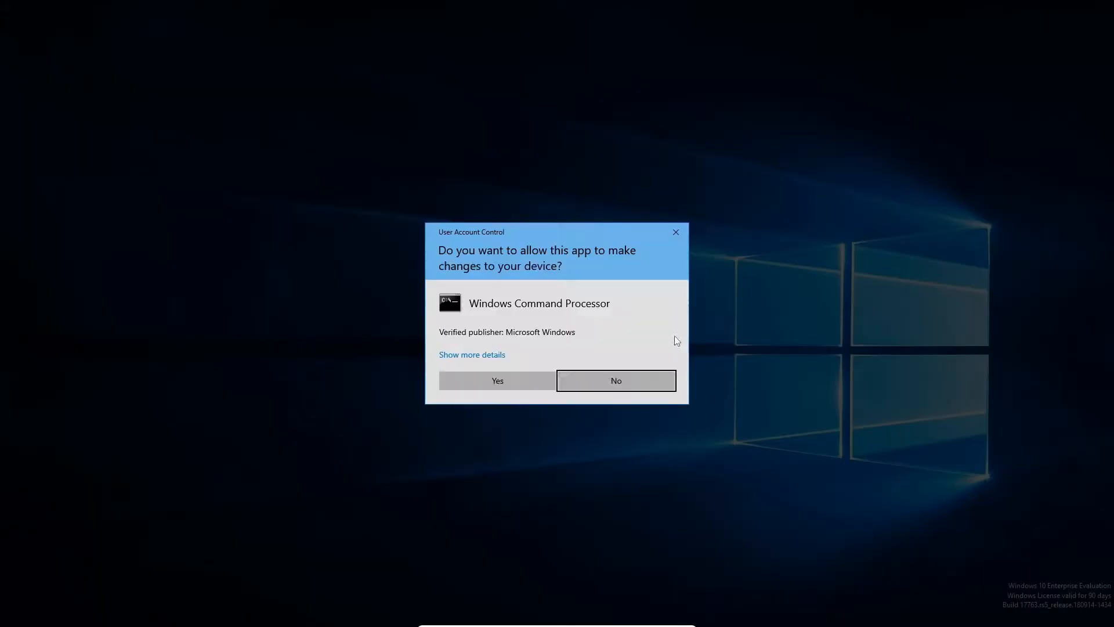
pyautogui.click(524, 382)
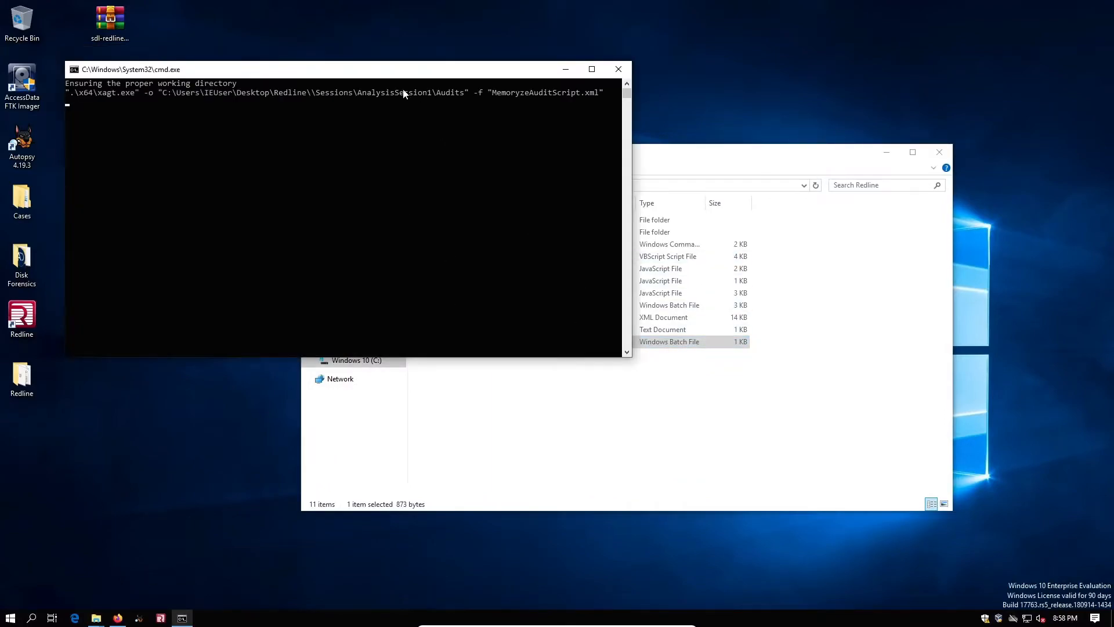
pyautogui.moveTo(406, 69); pyautogui.dragTo(563, 137)
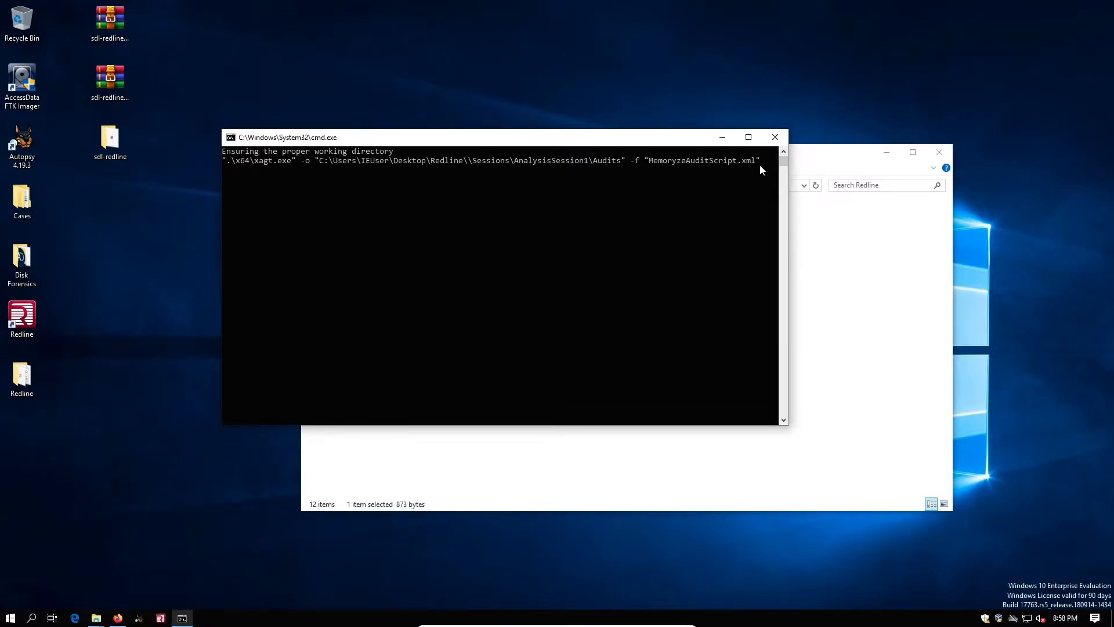
# Open MemoryzeAuditScript.xml in Notepad++, review the configured modules and parameters through the file, and close it.
pyautogui.click(830, 274)
pyautogui.rightClick(464, 330)
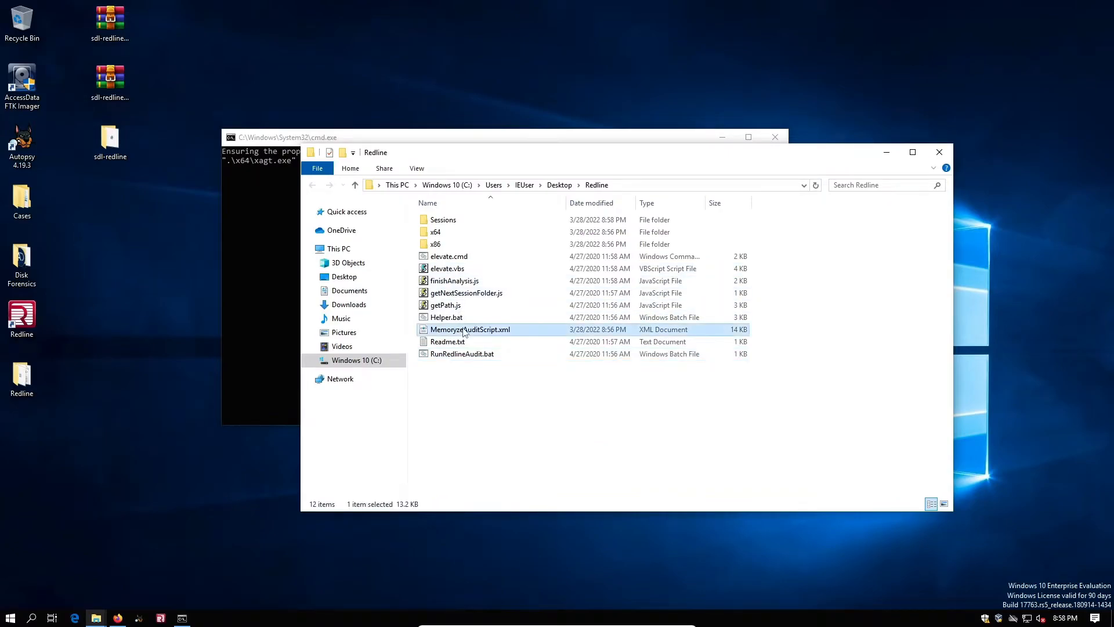
pyautogui.click(520, 374)
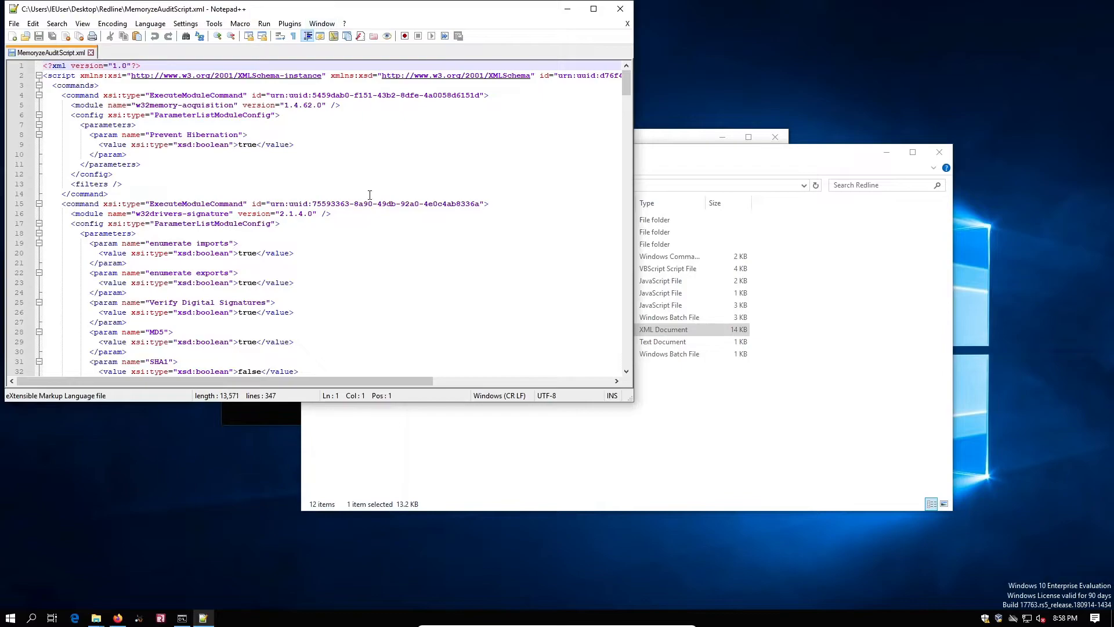
pyautogui.scroll(-20, 369, 194)
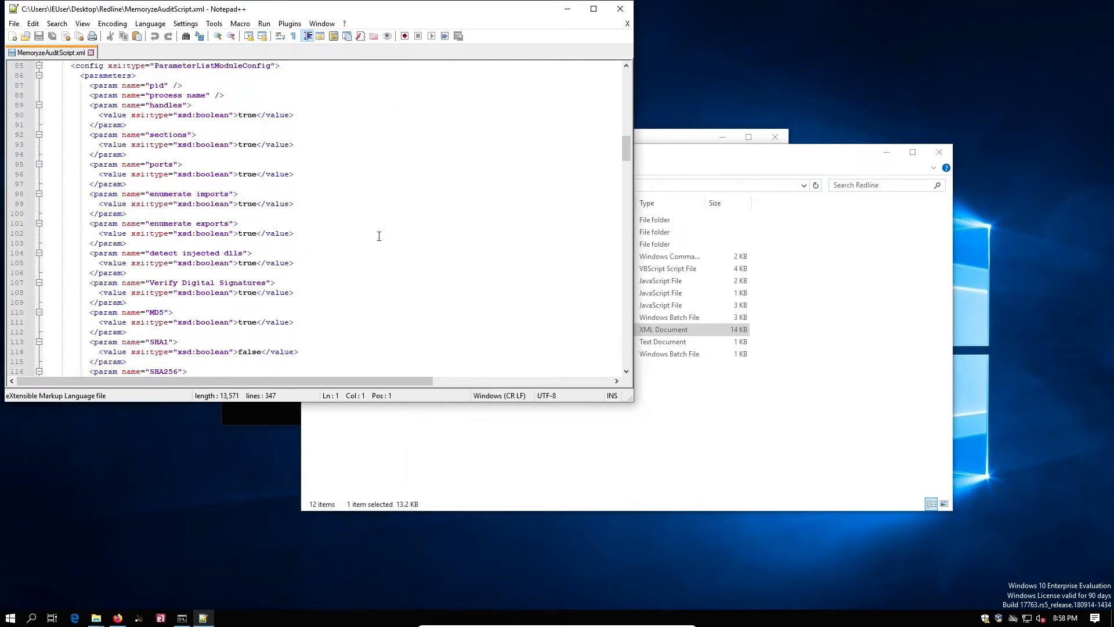
pyautogui.scroll(-20, 376, 229)
pyautogui.scroll(-20, 383, 242)
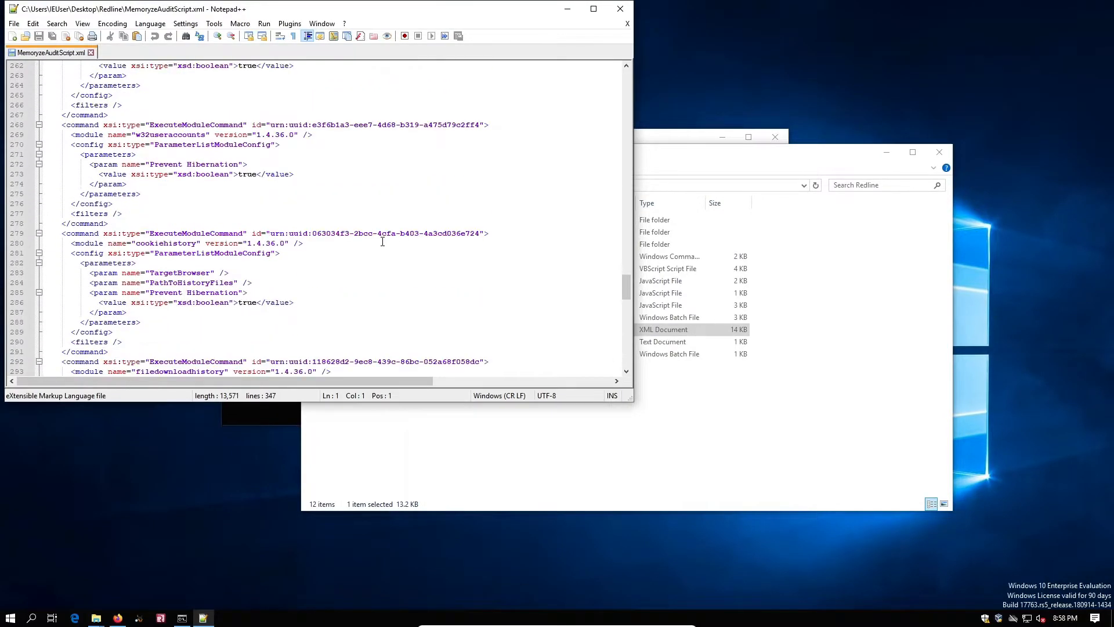
pyautogui.scroll(-12, 401, 274)
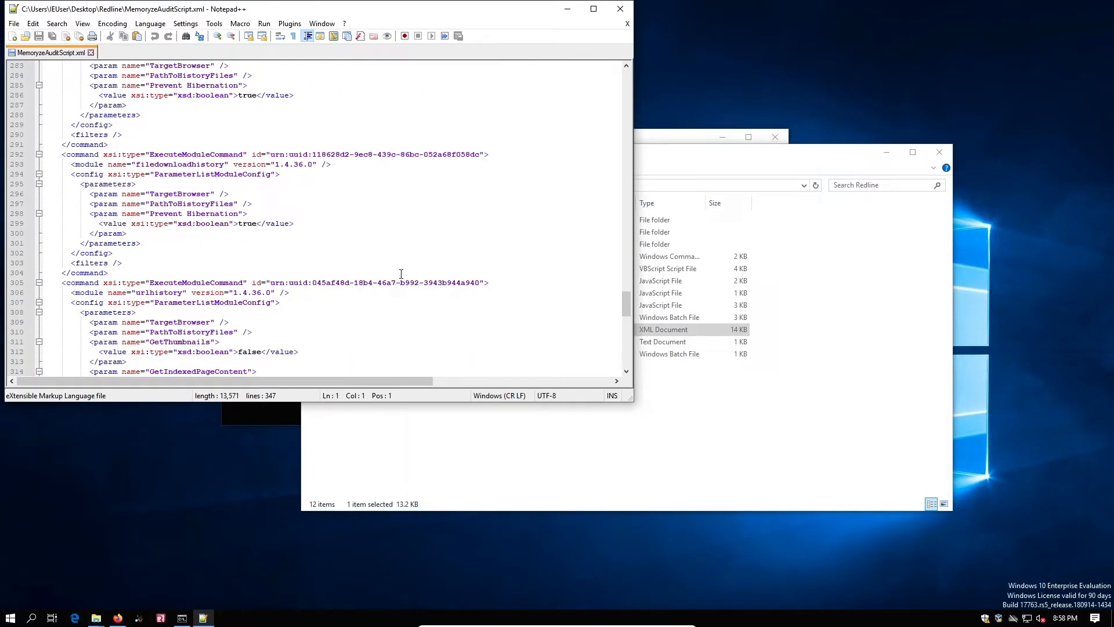
pyautogui.click(621, 8)
# Check the running audit in its console window and return to the Redline folder window.
pyautogui.click(270, 199)
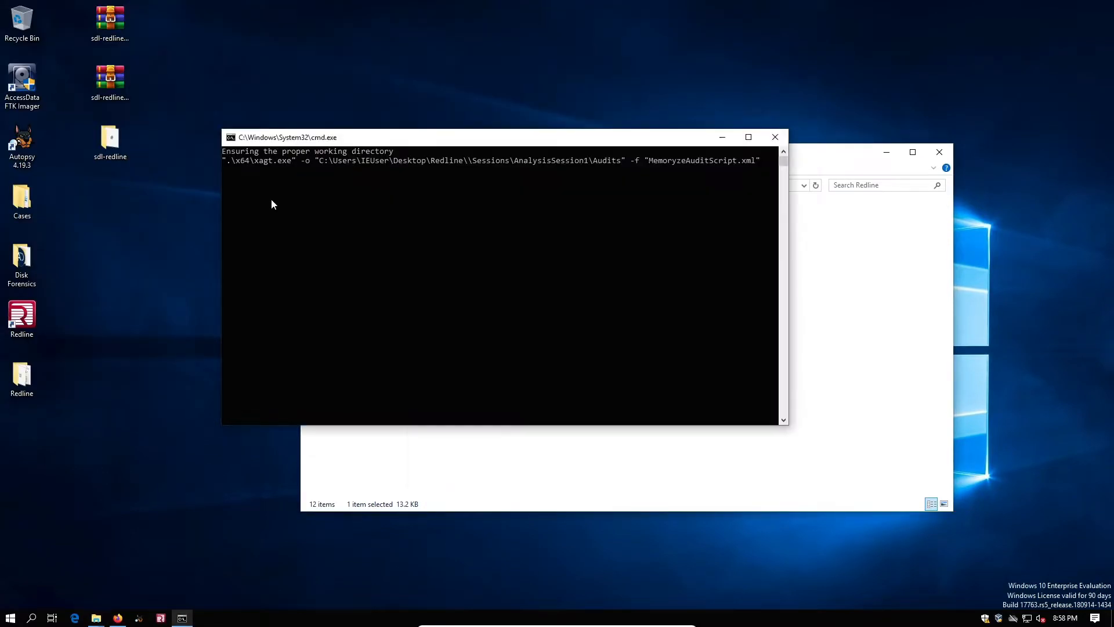
pyautogui.moveTo(407, 139); pyautogui.dragTo(505, 193)
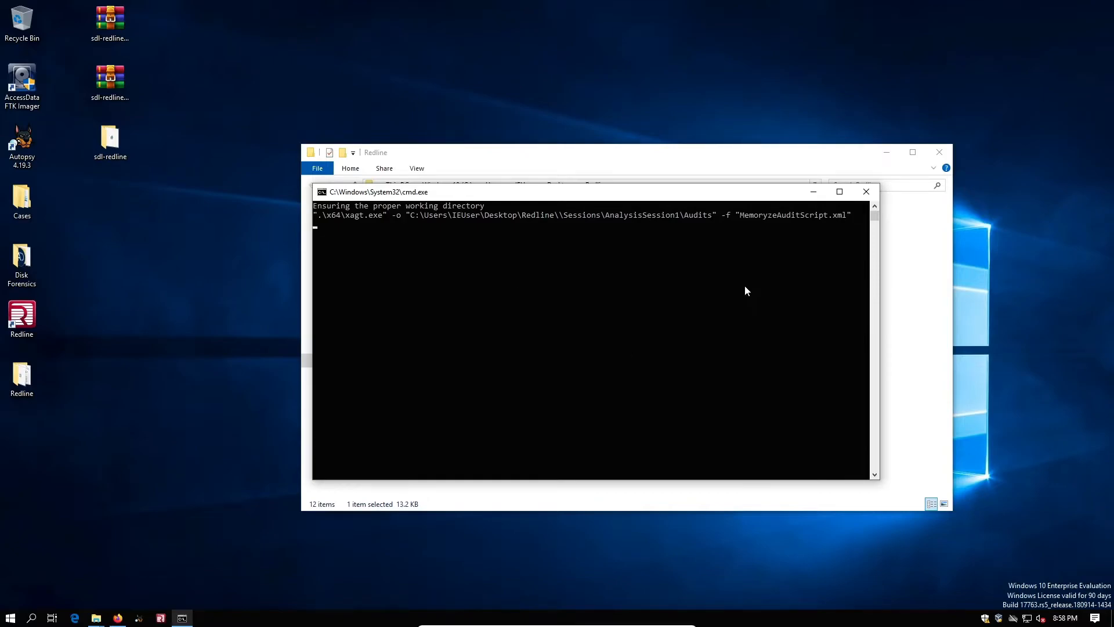
pyautogui.click(594, 156)
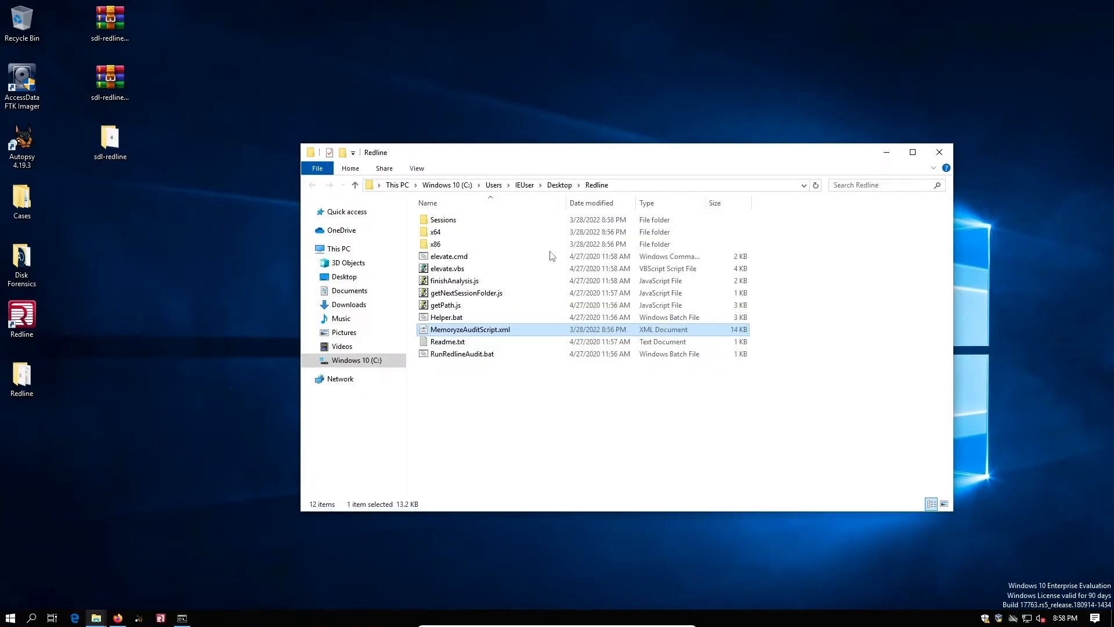
# Look through Sessions and AnalysisSession1 down to the Audits folder for collected output, and return to the Redline folder.
pyautogui.doubleClick(496, 224)
pyautogui.doubleClick(494, 222)
pyautogui.doubleClick(493, 221)
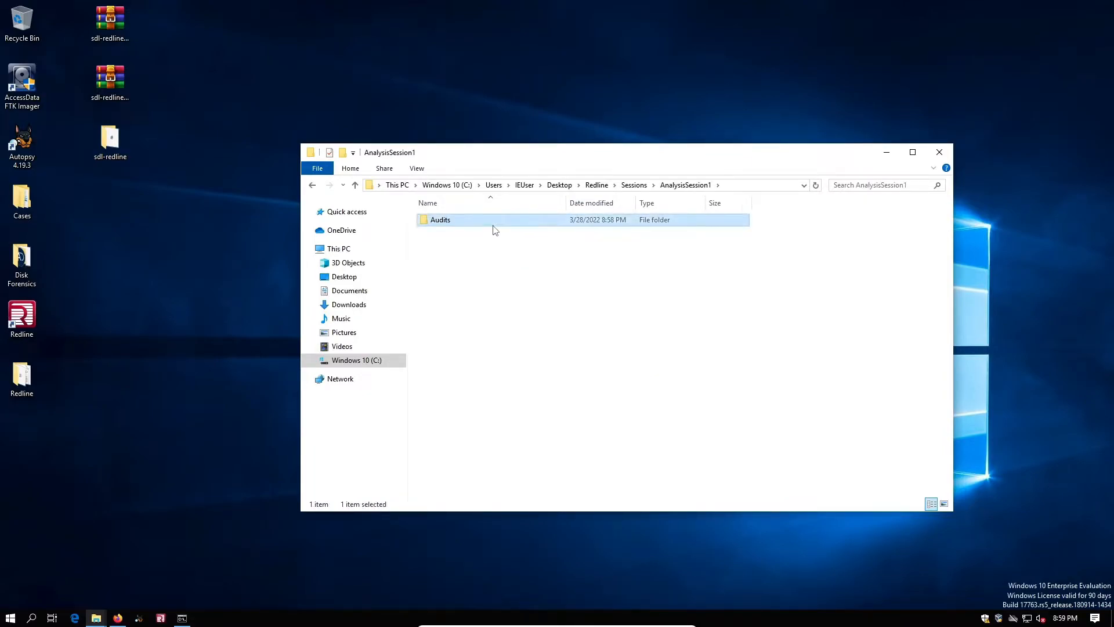
pyautogui.click(314, 186)
pyautogui.click(500, 343)
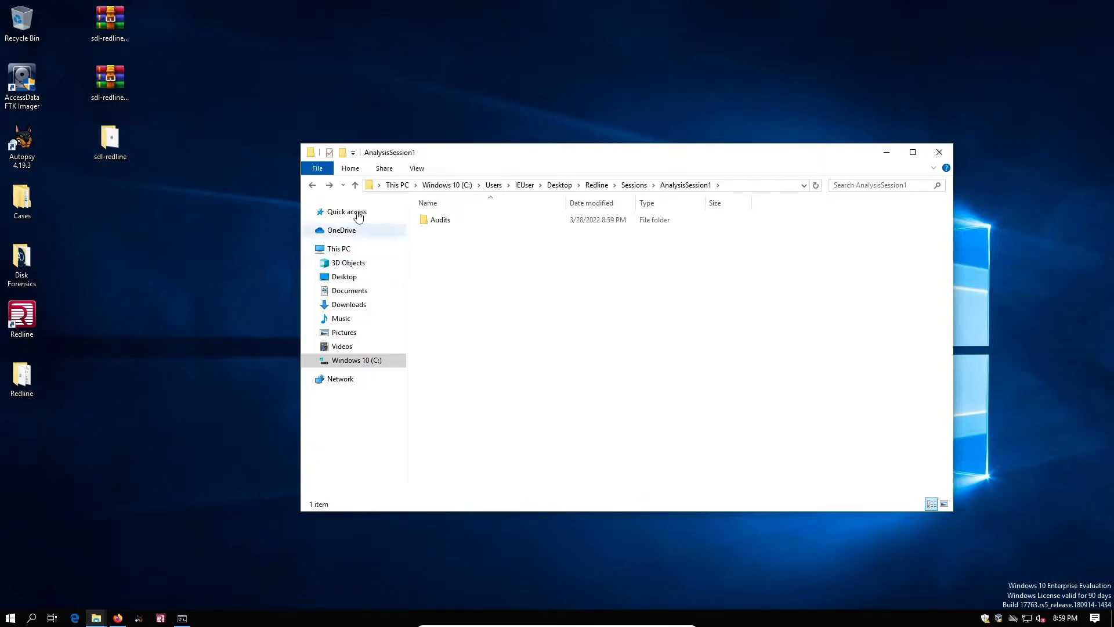
pyautogui.click(314, 187)
pyautogui.click(314, 187)
# Bring up the running audit's console window over the Redline folder to check its progress.
pyautogui.moveTo(684, 158); pyautogui.dragTo(552, 120)
pyautogui.click(189, 616)
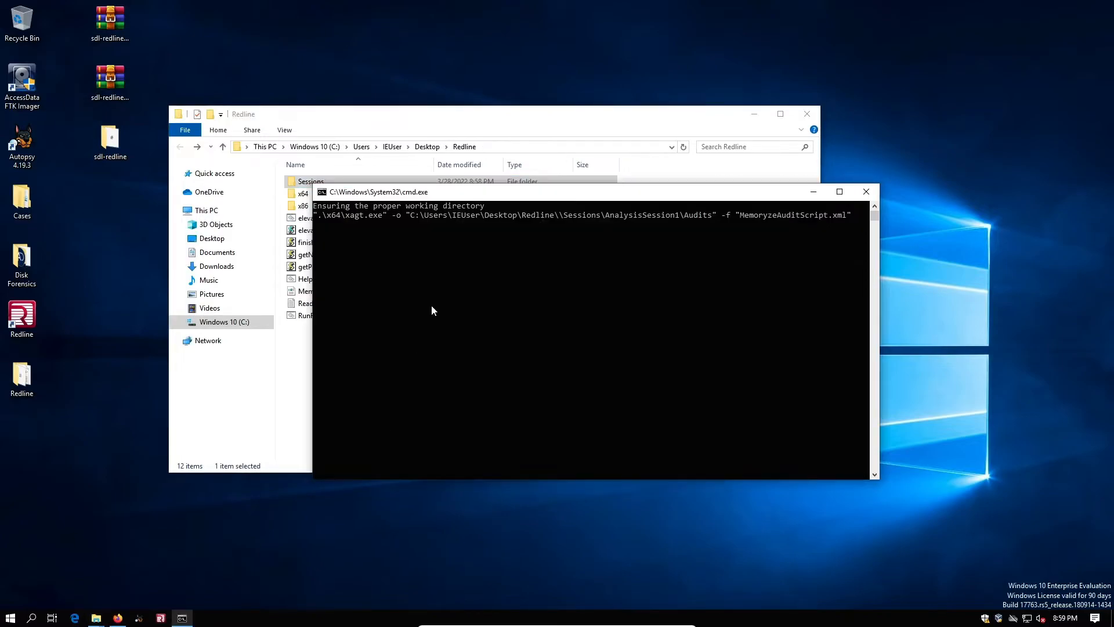
pyautogui.moveTo(594, 198); pyautogui.dragTo(516, 164)
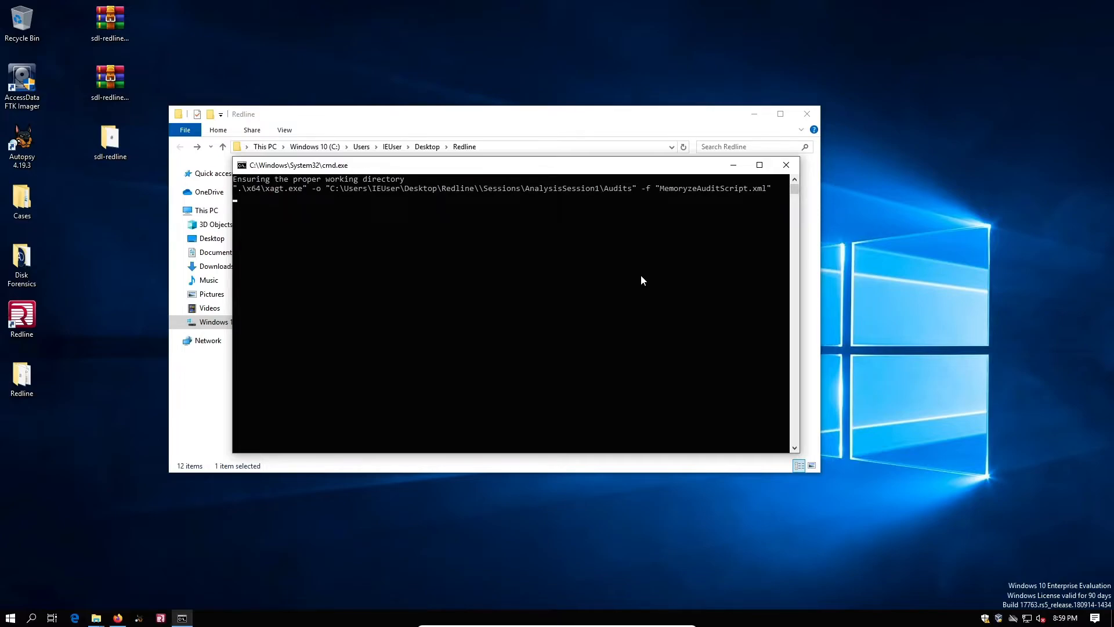
# Switch to Redline, start a Comprehensive Collector and review its Windows script's memory, disk, system, network and other options, closing the script unchanged.
pyautogui.click(160, 618)
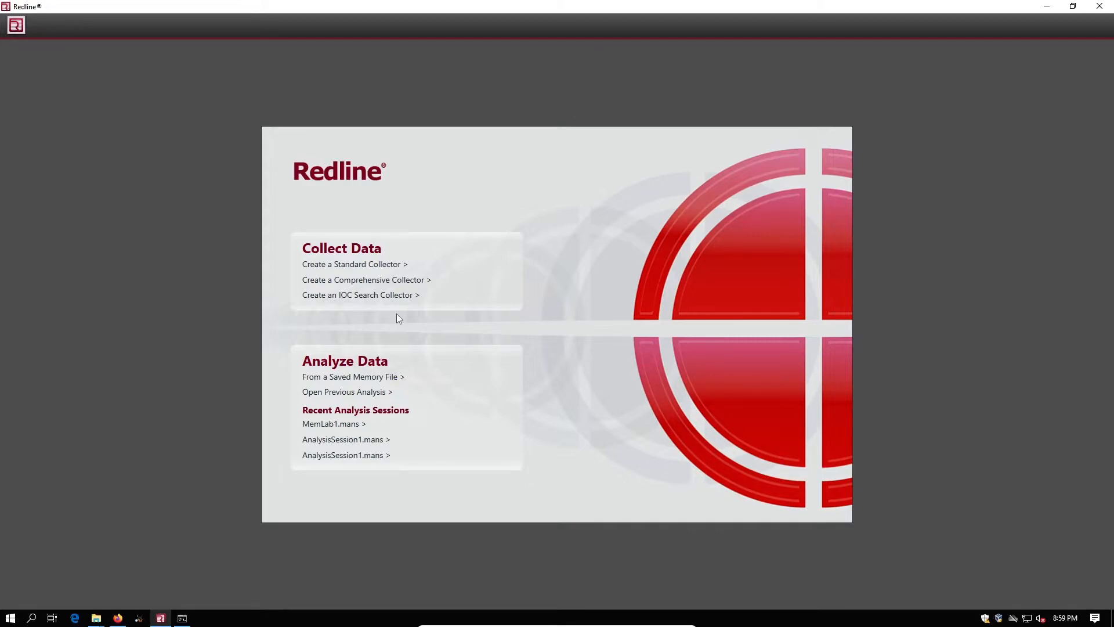
pyautogui.click(418, 281)
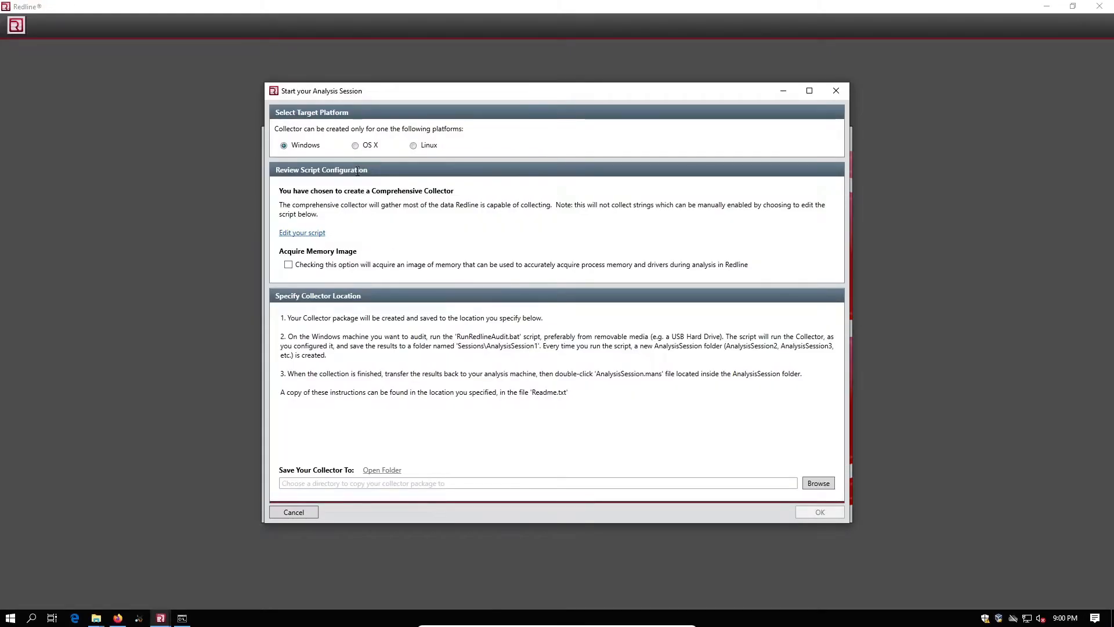
pyautogui.click(321, 234)
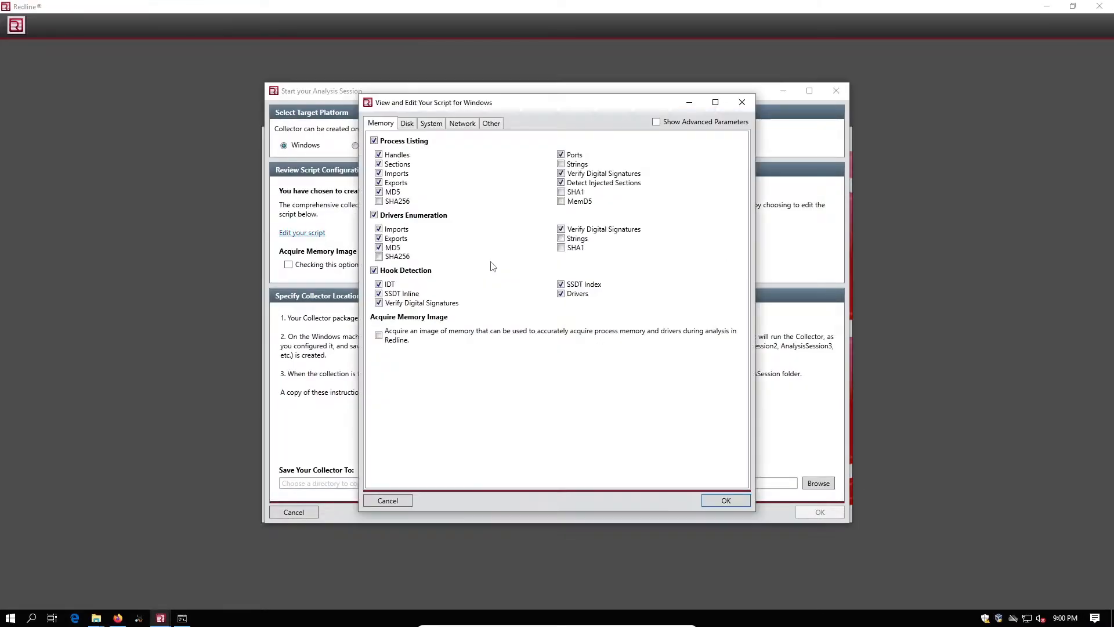
pyautogui.click(408, 124)
pyautogui.click(431, 124)
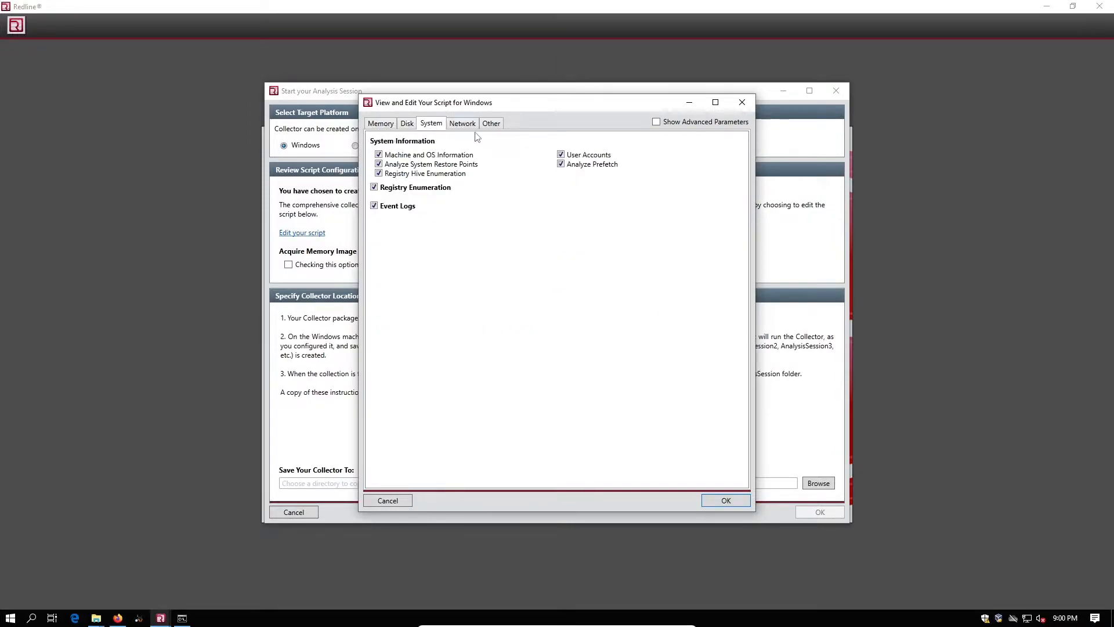
pyautogui.click(469, 124)
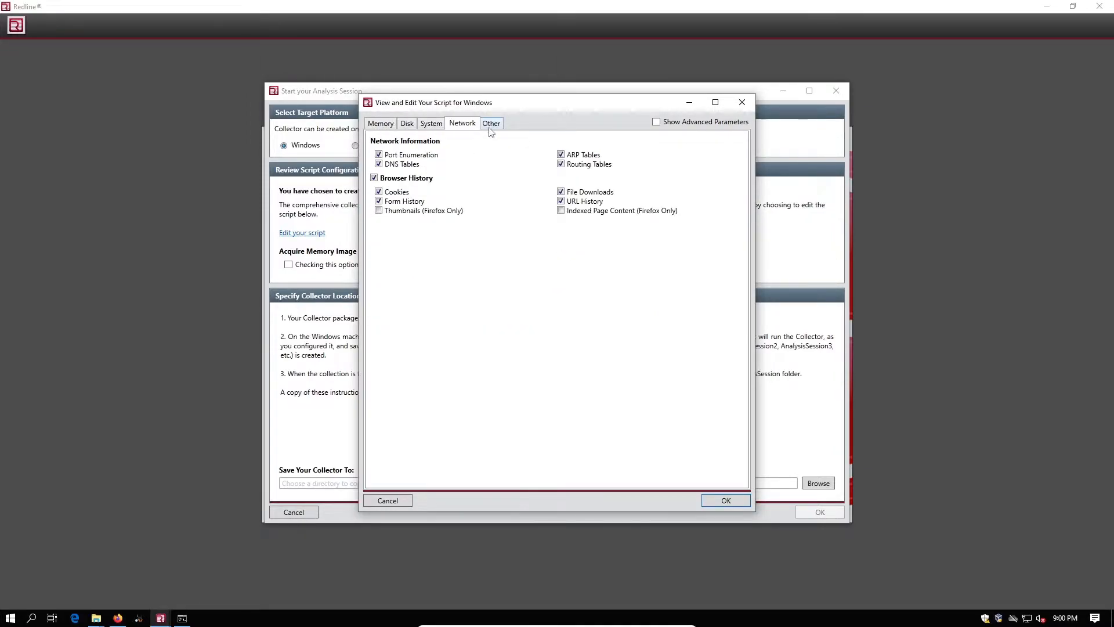
pyautogui.click(491, 125)
pyautogui.click(380, 129)
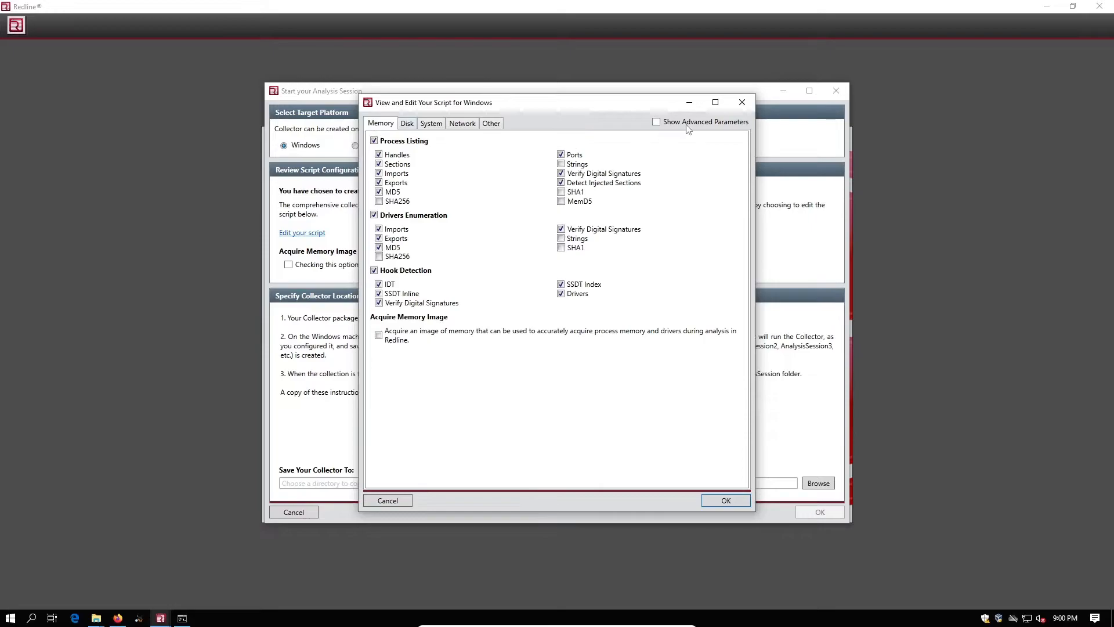
pyautogui.click(741, 103)
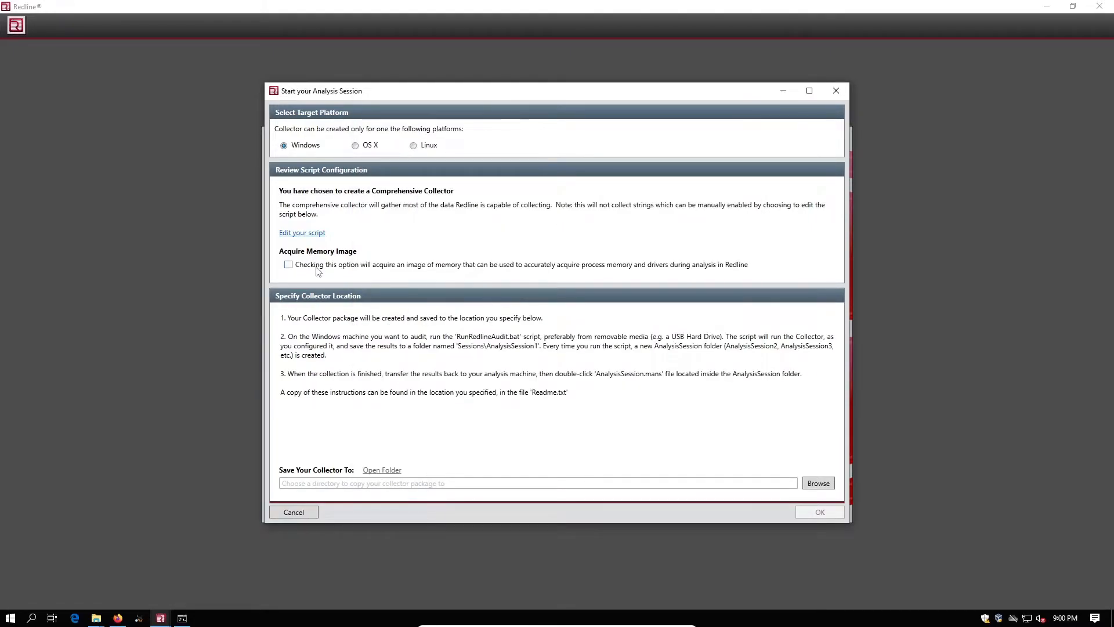
# Enable Acquire Memory Image, view the Linux collector instructions, return the platform to Windows and discard the Comprehensive Collector.
pyautogui.click(371, 264)
pyautogui.click(369, 146)
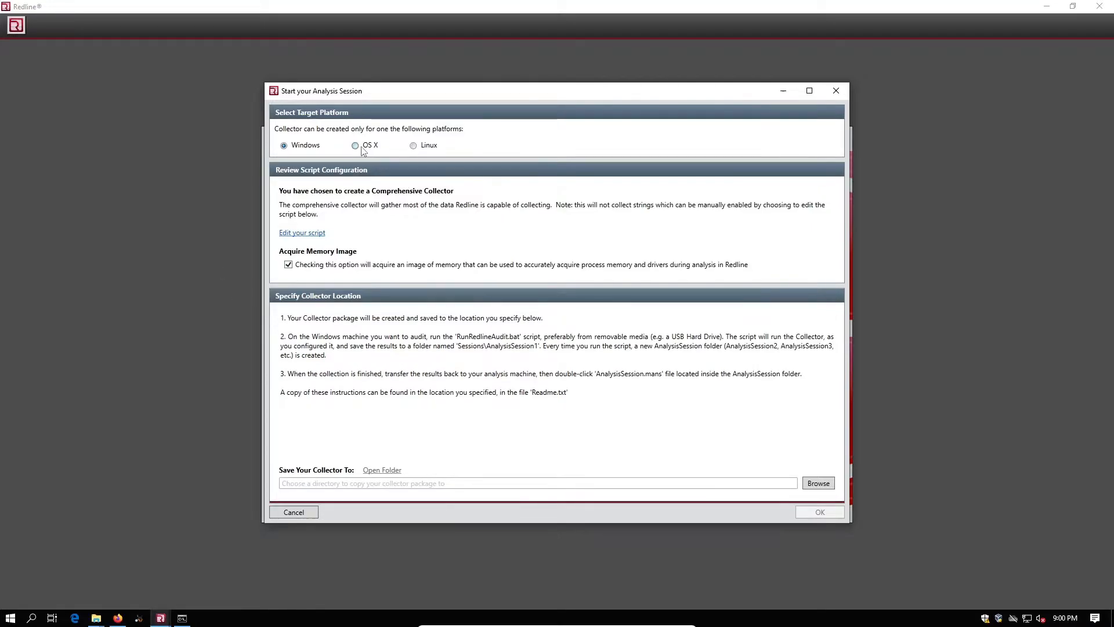
pyautogui.click(415, 146)
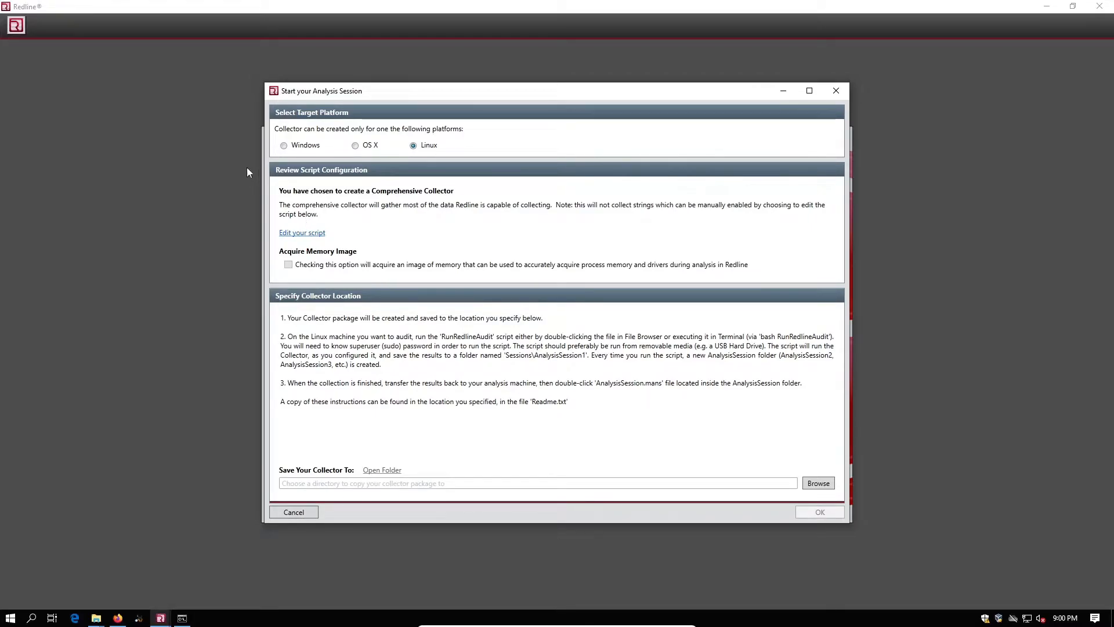
pyautogui.click(283, 145)
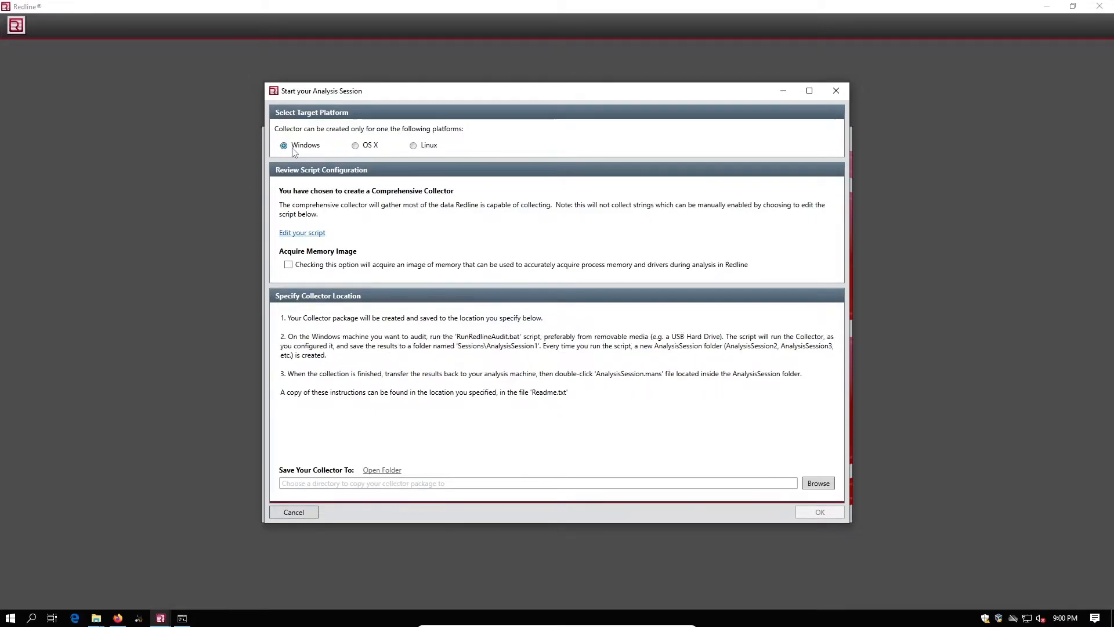
pyautogui.click(835, 91)
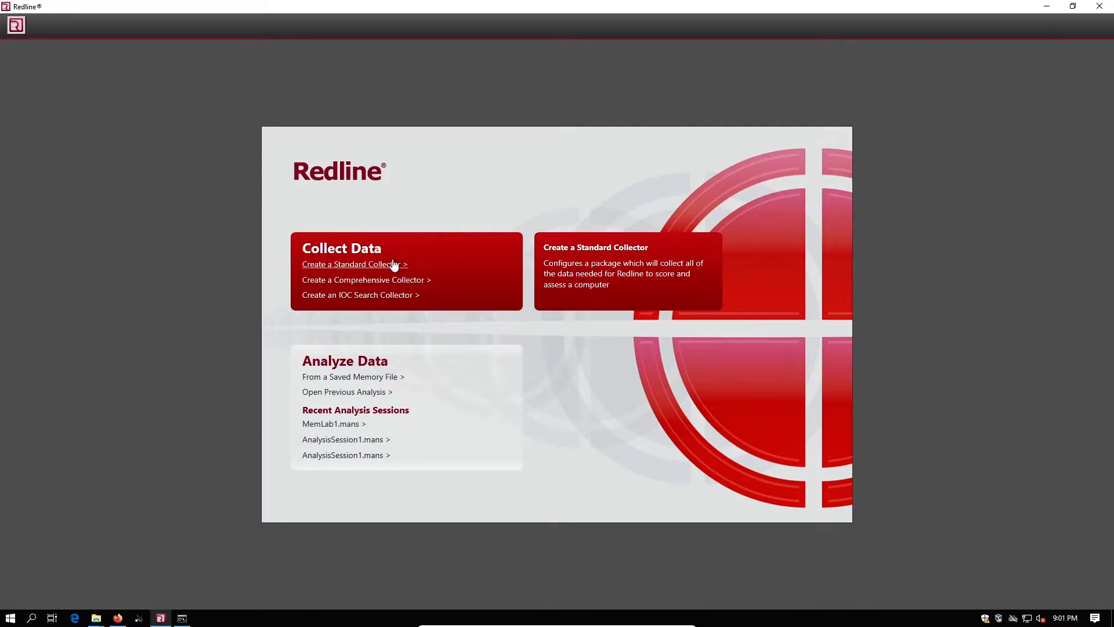
# Check the running audit in its console window again and minimize it.
pyautogui.click(182, 617)
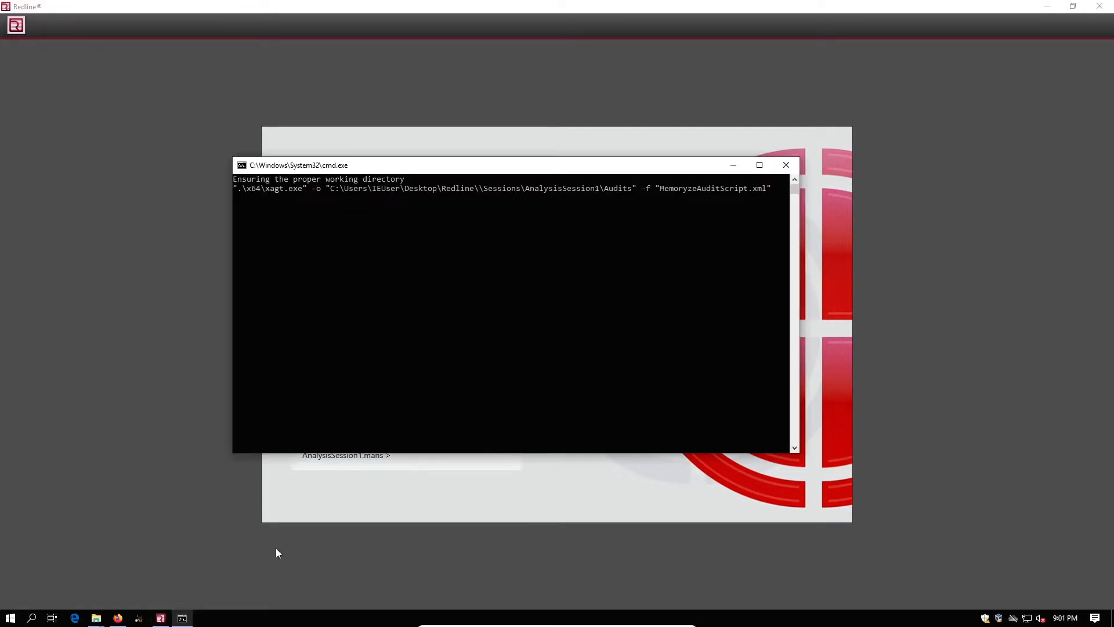
pyautogui.moveTo(522, 167); pyautogui.dragTo(601, 168)
pyautogui.click(812, 167)
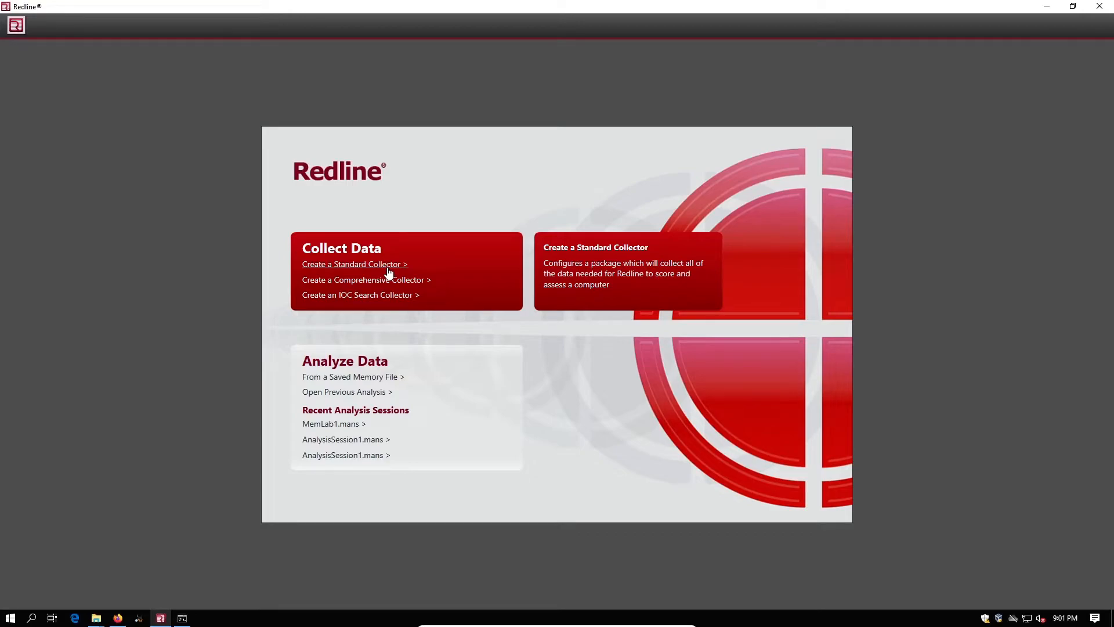
# Start a Standard Collector and review its Windows script options in every category, closing the script without changes.
pyautogui.click(387, 268)
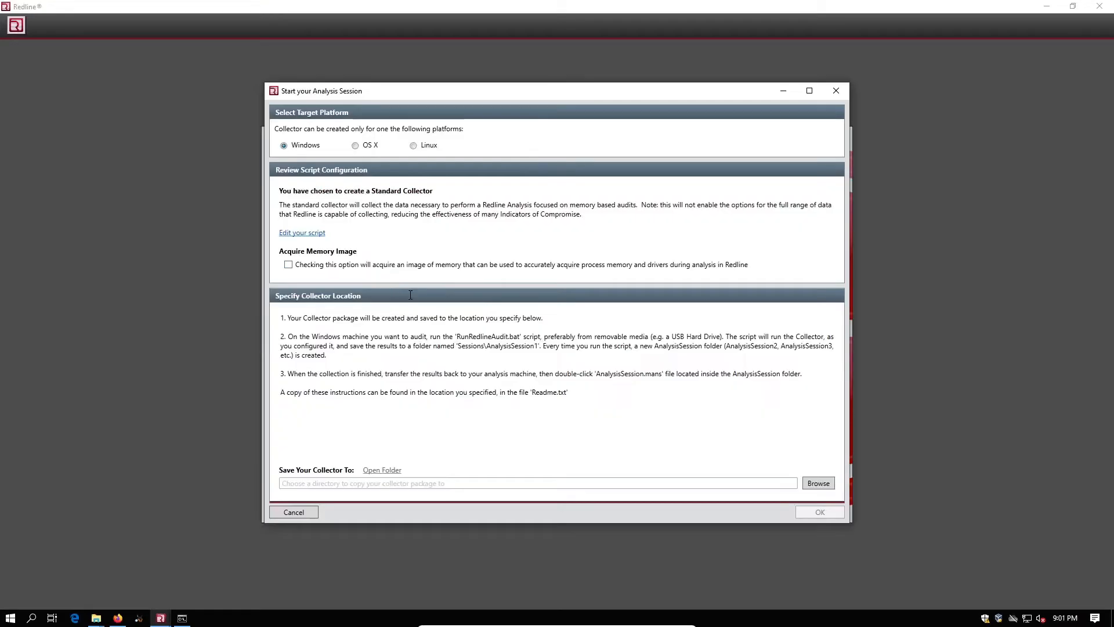
pyautogui.click(317, 234)
pyautogui.click(408, 125)
pyautogui.click(431, 124)
pyautogui.click(461, 123)
pyautogui.click(492, 124)
pyautogui.click(413, 126)
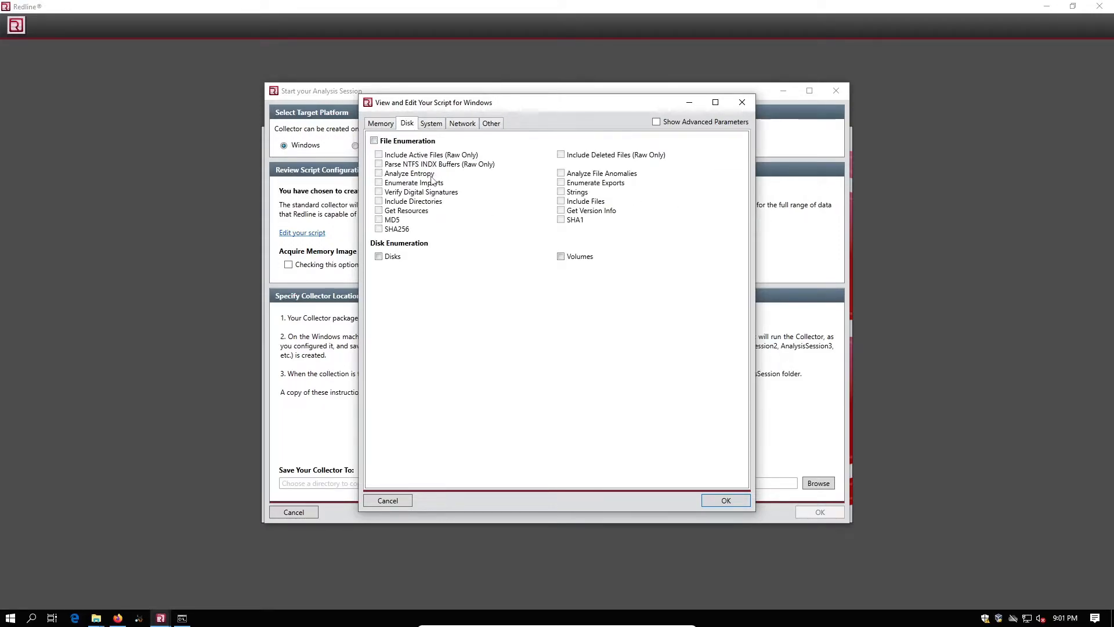
pyautogui.click(392, 125)
pyautogui.moveTo(583, 104); pyautogui.dragTo(532, 117)
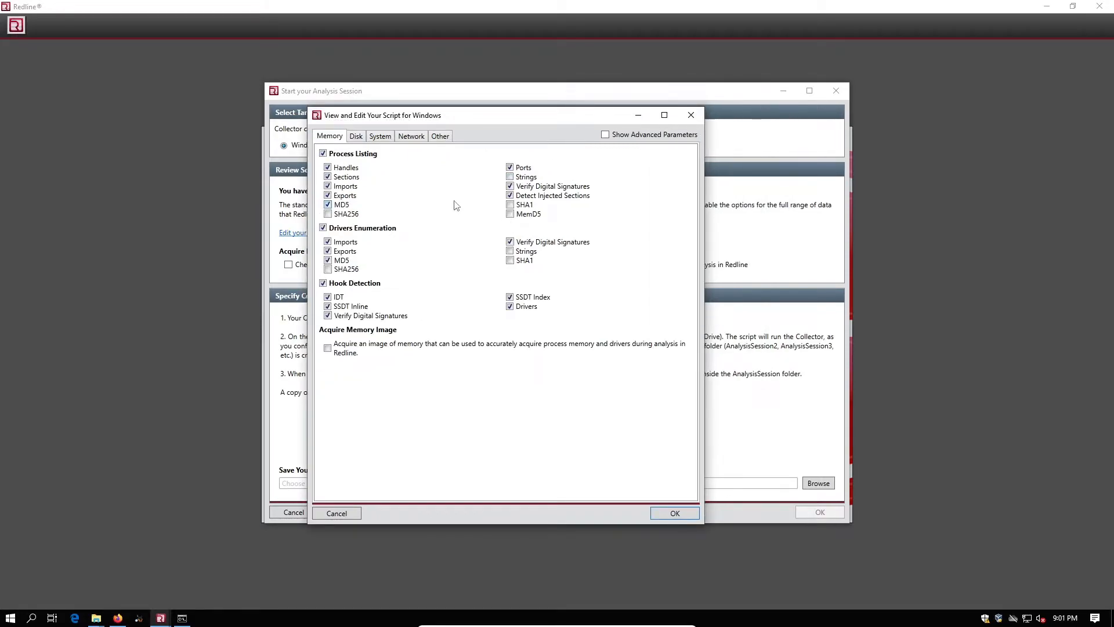
pyautogui.moveTo(509, 115); pyautogui.dragTo(580, 106)
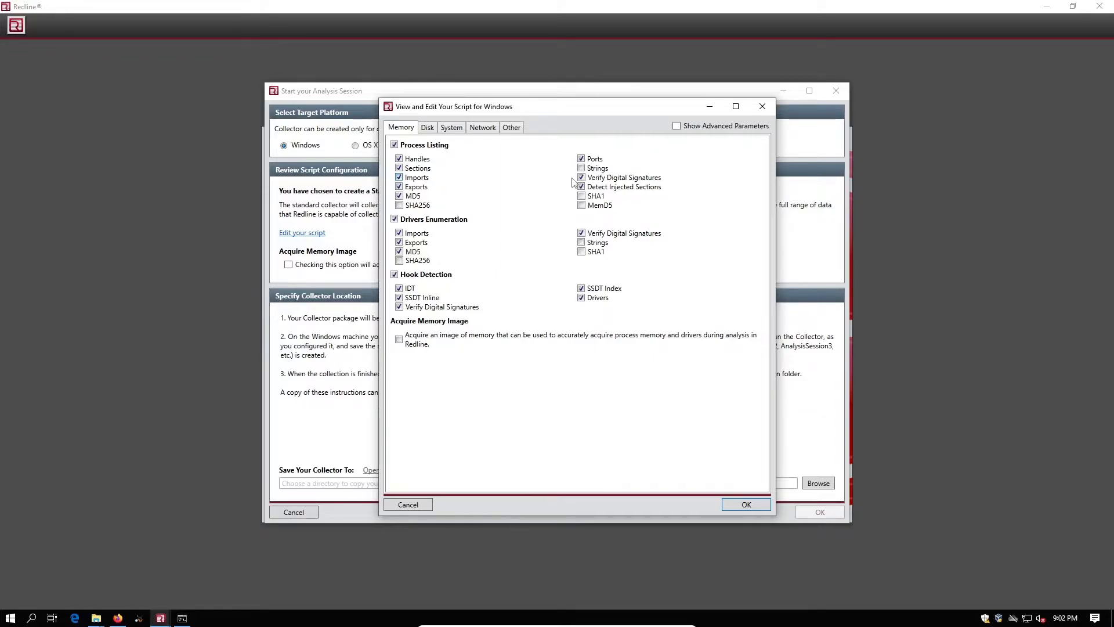
pyautogui.click(762, 106)
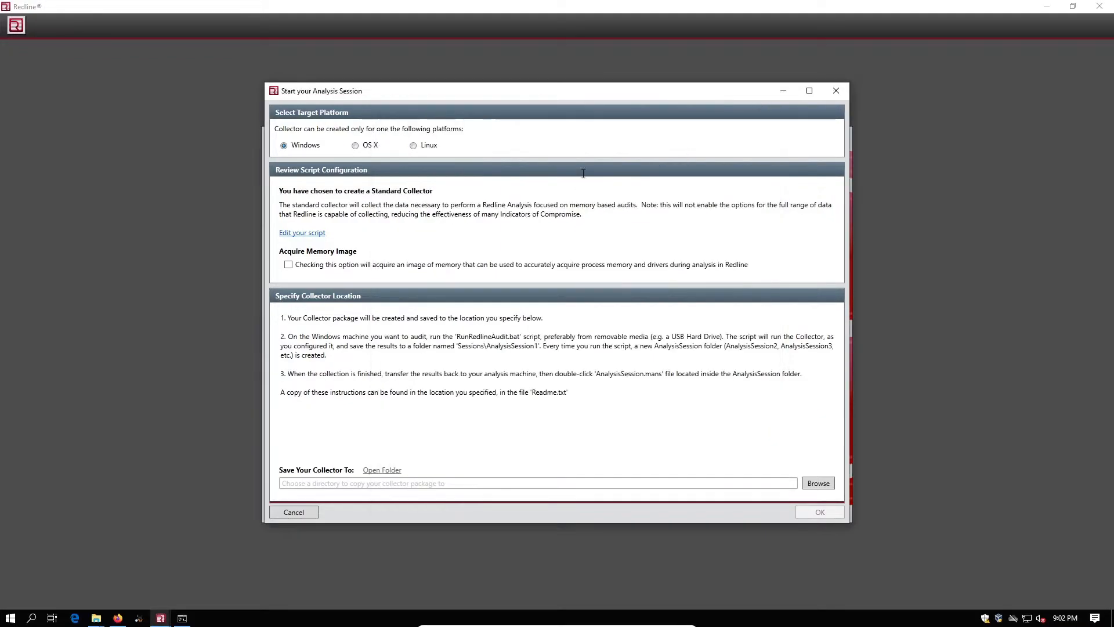
# Set the target platform to Linux and try the File Enumeration, Include Remote Locations, Include Directories and Include Files options in its script.
pyautogui.click(426, 145)
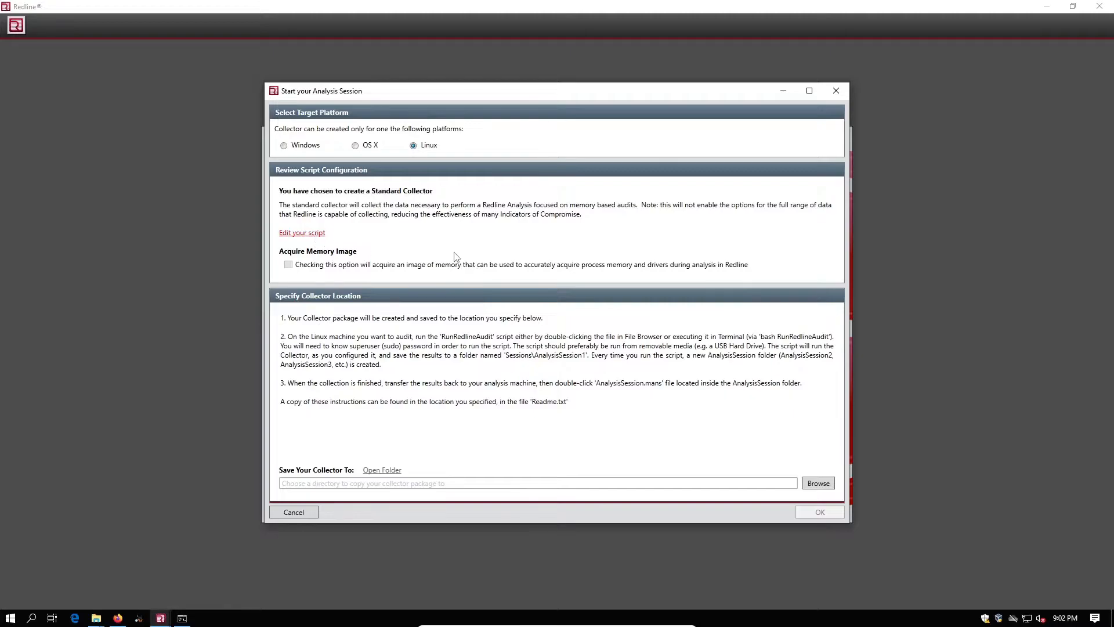
pyautogui.click(302, 232)
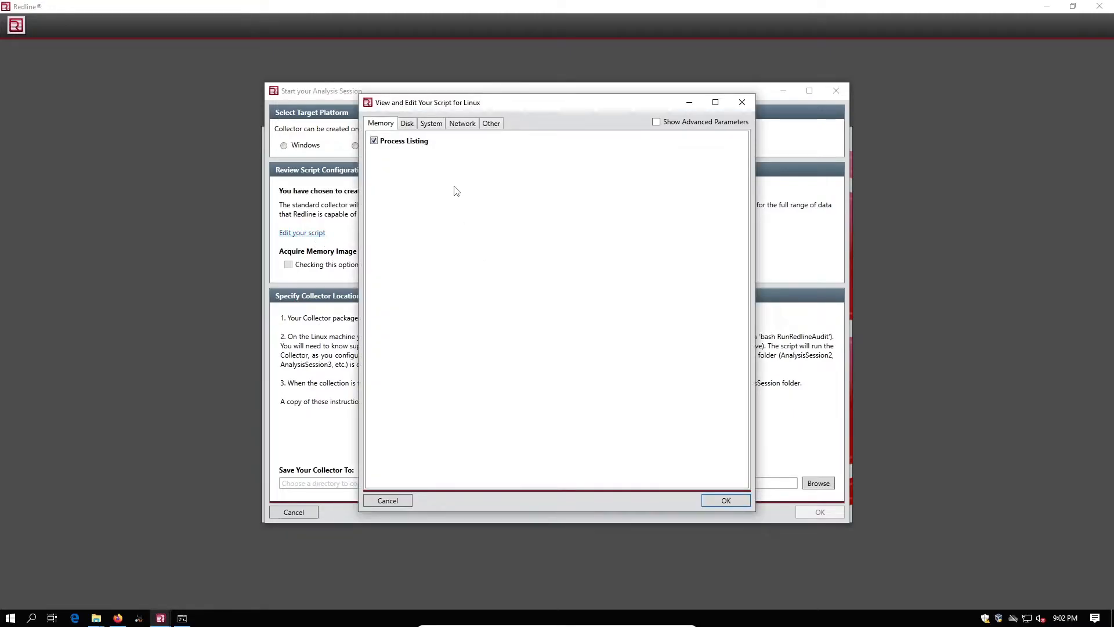
pyautogui.click(413, 127)
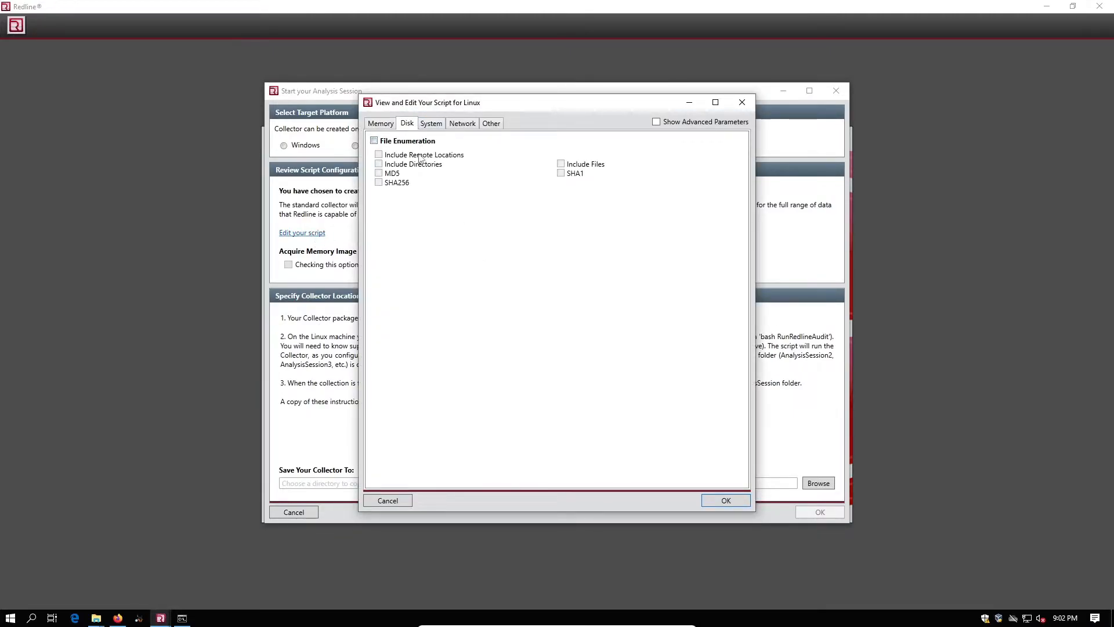
pyautogui.click(411, 142)
pyautogui.click(399, 155)
pyautogui.click(410, 167)
pyautogui.click(584, 166)
# Review the Linux script's system, network, other and memory options, and close the script without saving.
pyautogui.click(432, 124)
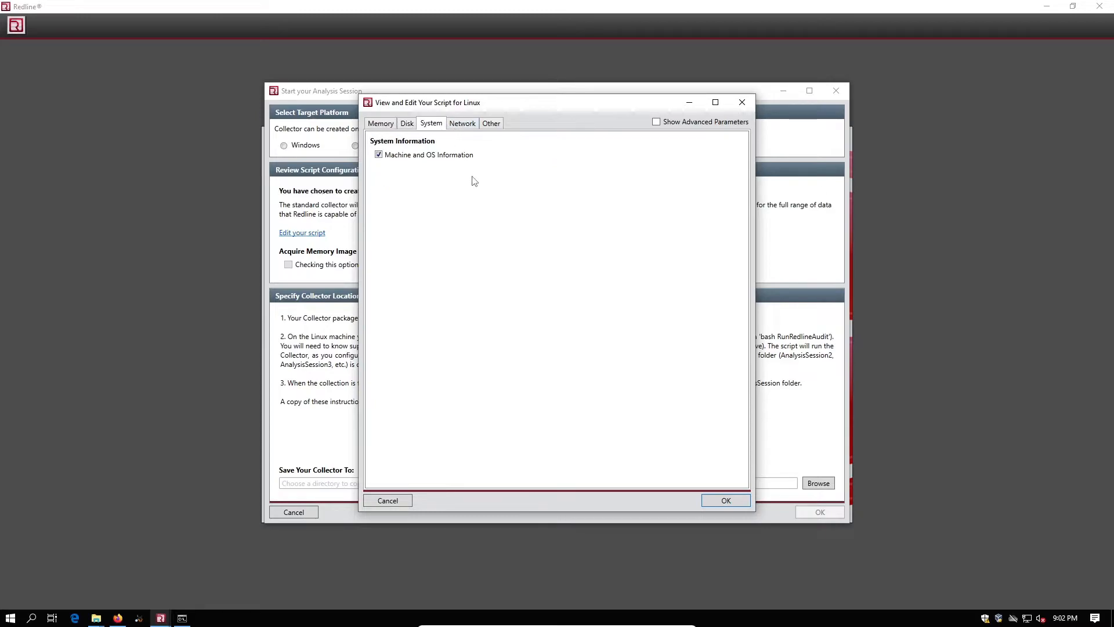
pyautogui.click(465, 129)
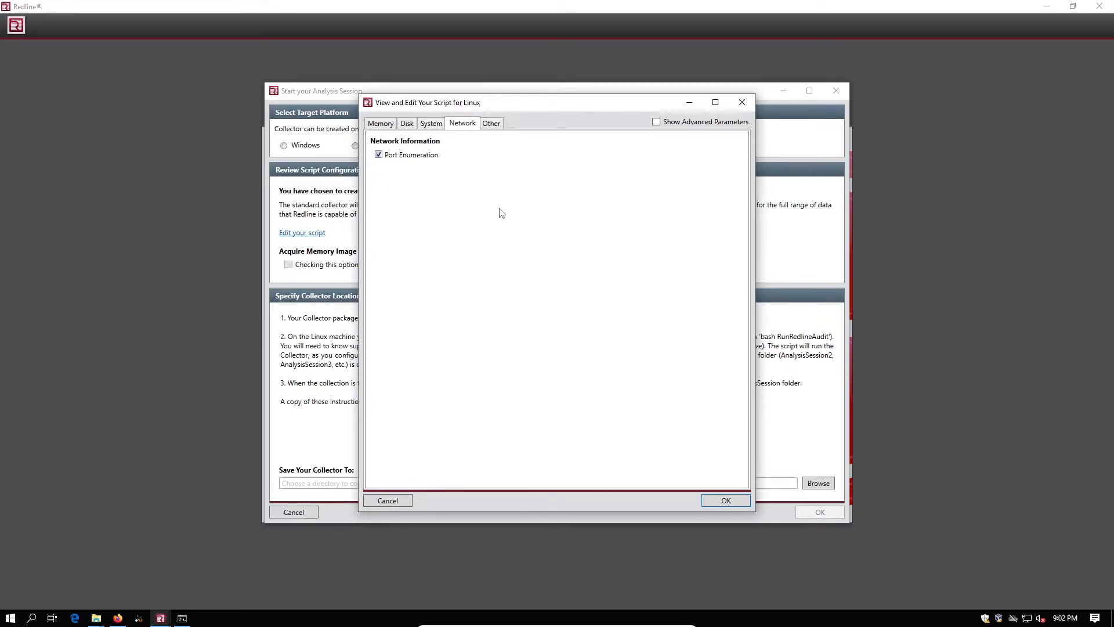
pyautogui.click(493, 126)
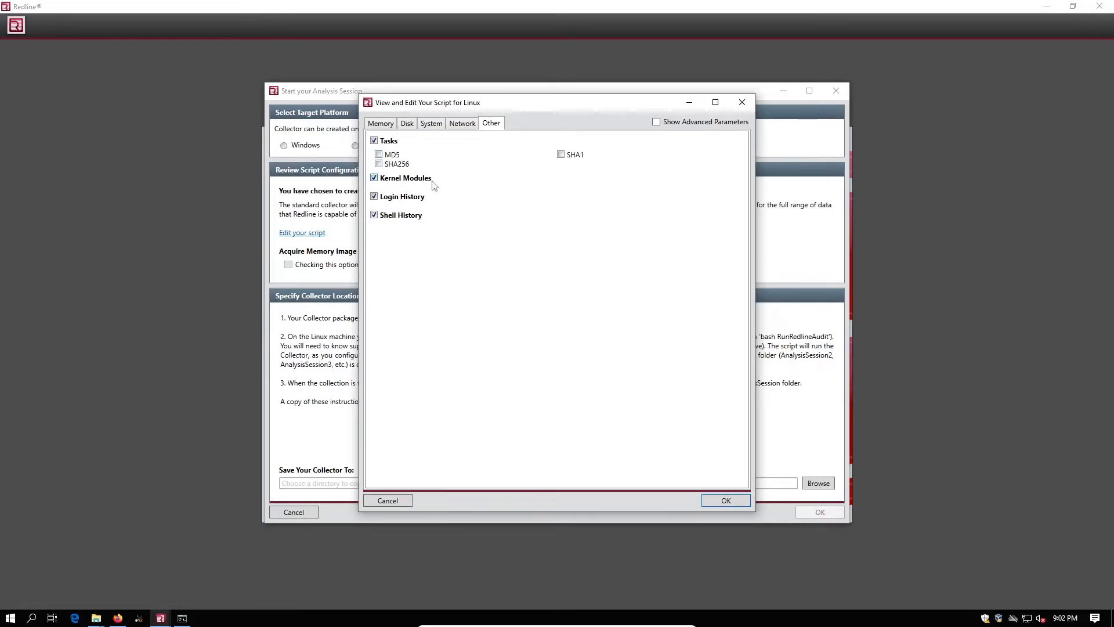
pyautogui.moveTo(592, 110); pyautogui.dragTo(577, 115)
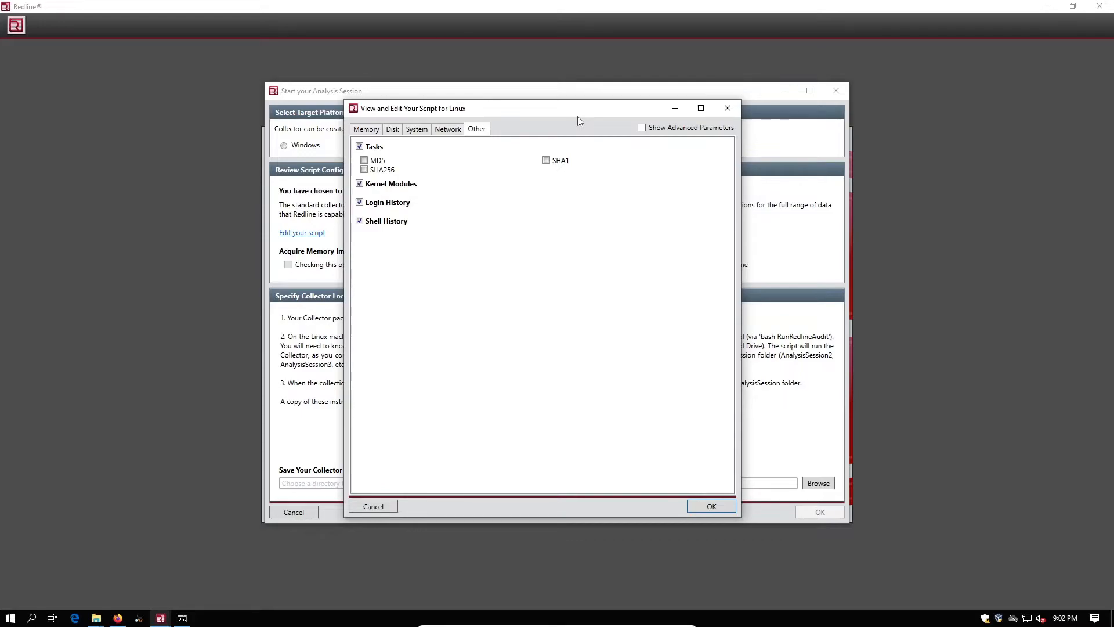
pyautogui.moveTo(634, 112); pyautogui.dragTo(662, 121)
pyautogui.click(393, 138)
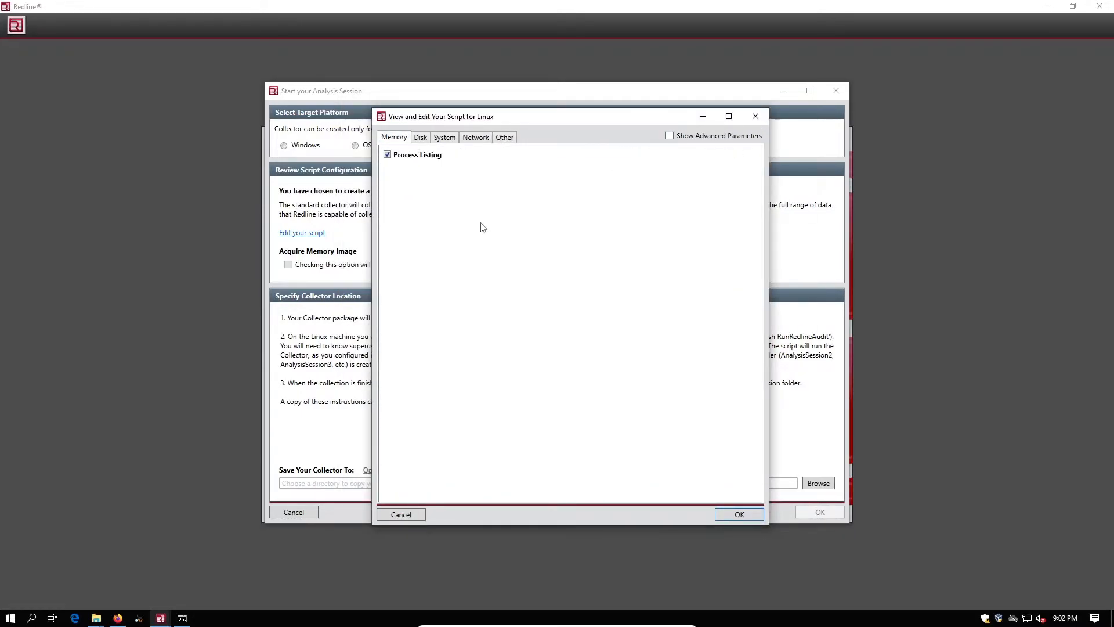
pyautogui.click(755, 116)
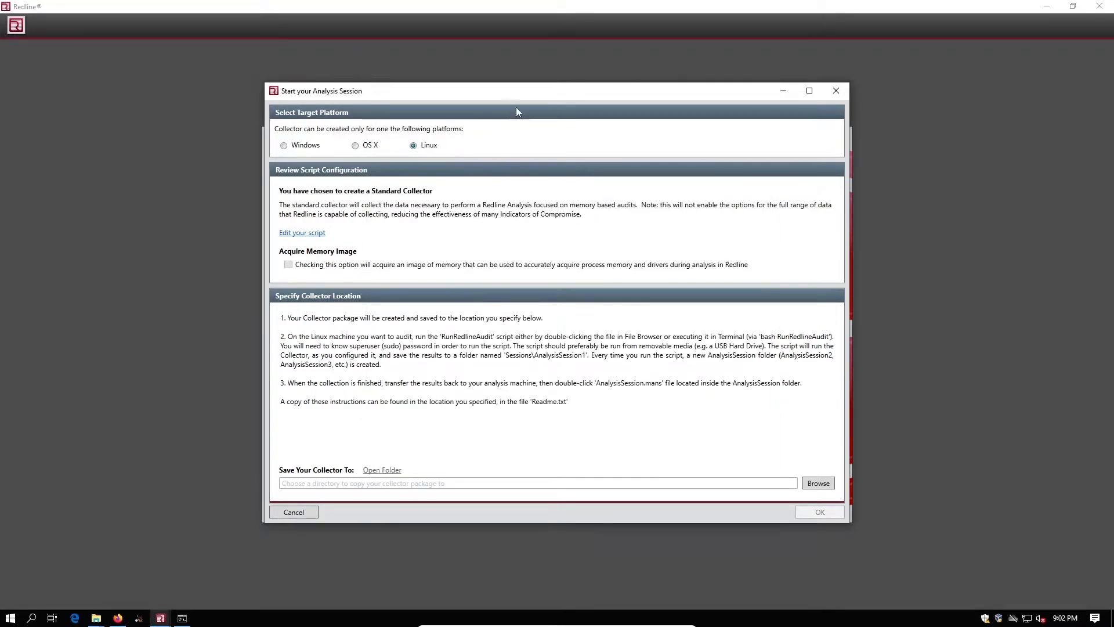
# Return the Standard Collector to the Windows platform and review its script's disk, system, network and other options.
pyautogui.moveTo(529, 94); pyautogui.dragTo(554, 88)
pyautogui.click(308, 139)
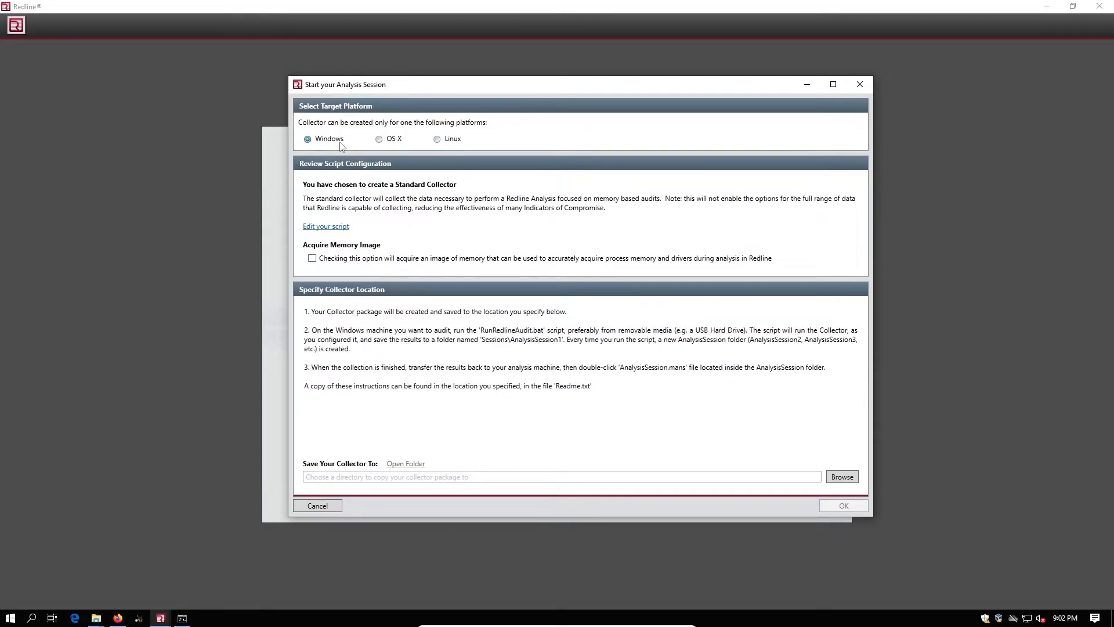
pyautogui.click(326, 226)
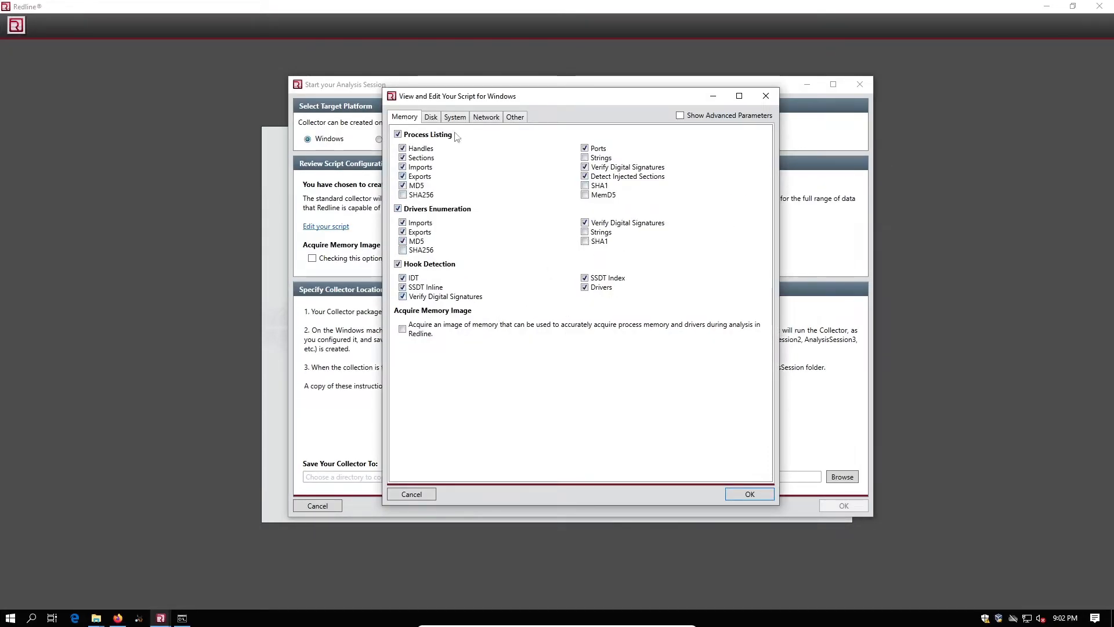
pyautogui.click(432, 116)
pyautogui.click(465, 120)
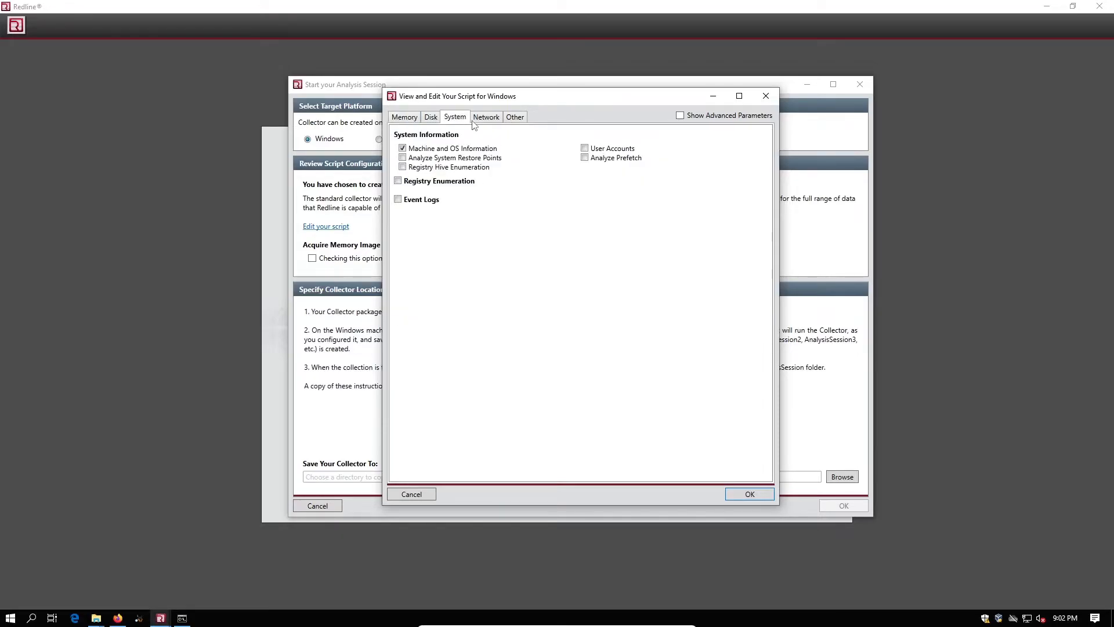
pyautogui.click(487, 119)
pyautogui.click(514, 119)
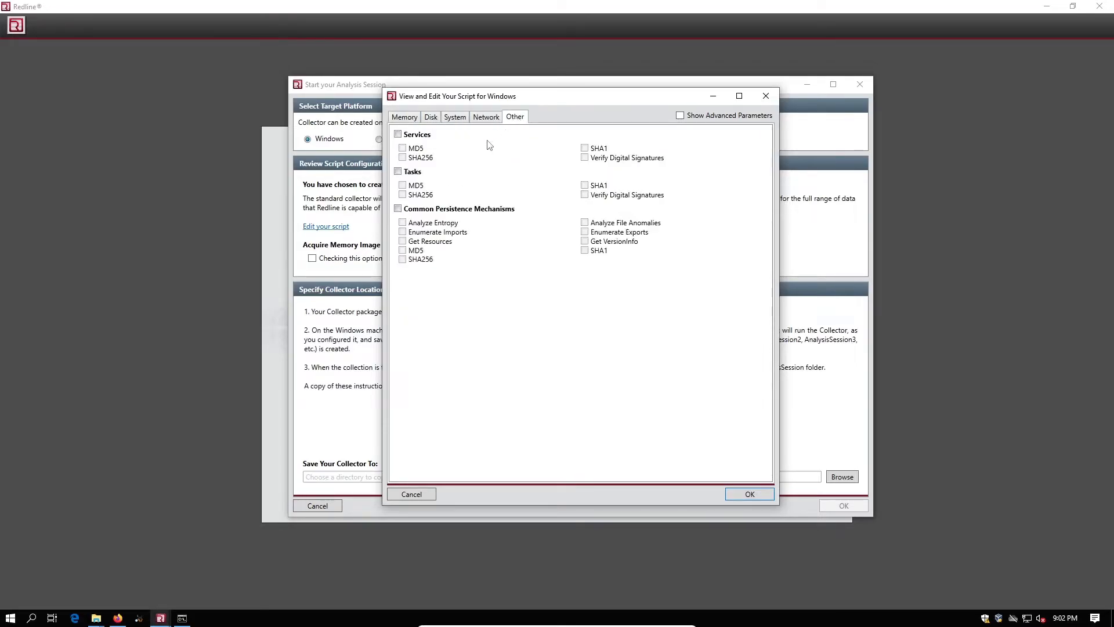
# Recheck the disk, system, network and other options in the Windows collector script.
pyautogui.click(430, 118)
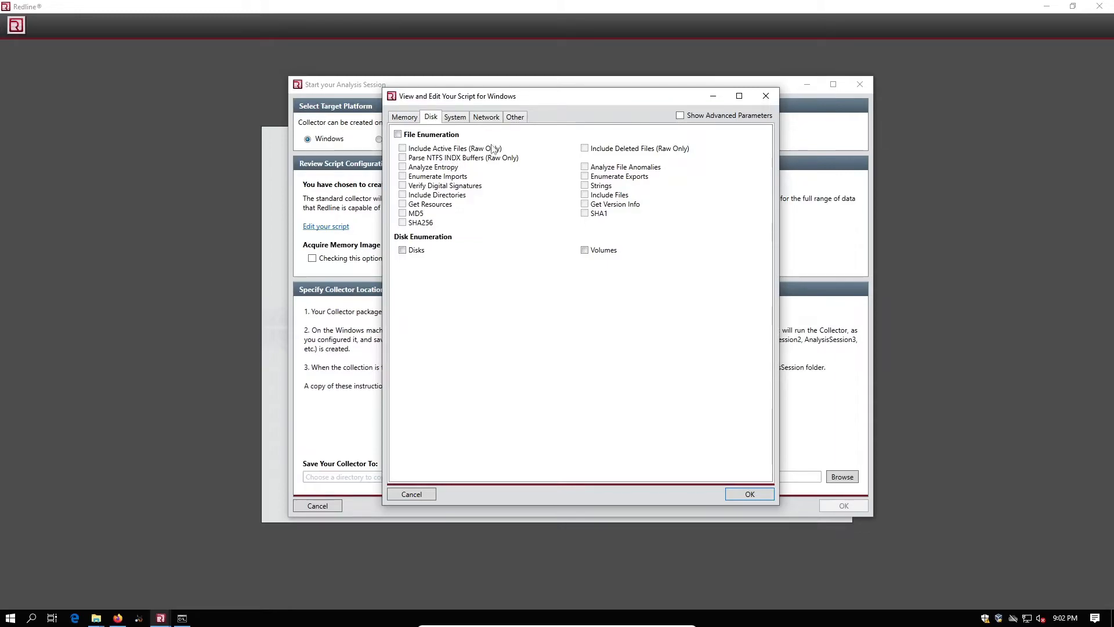
pyautogui.click(456, 120)
pyautogui.click(487, 120)
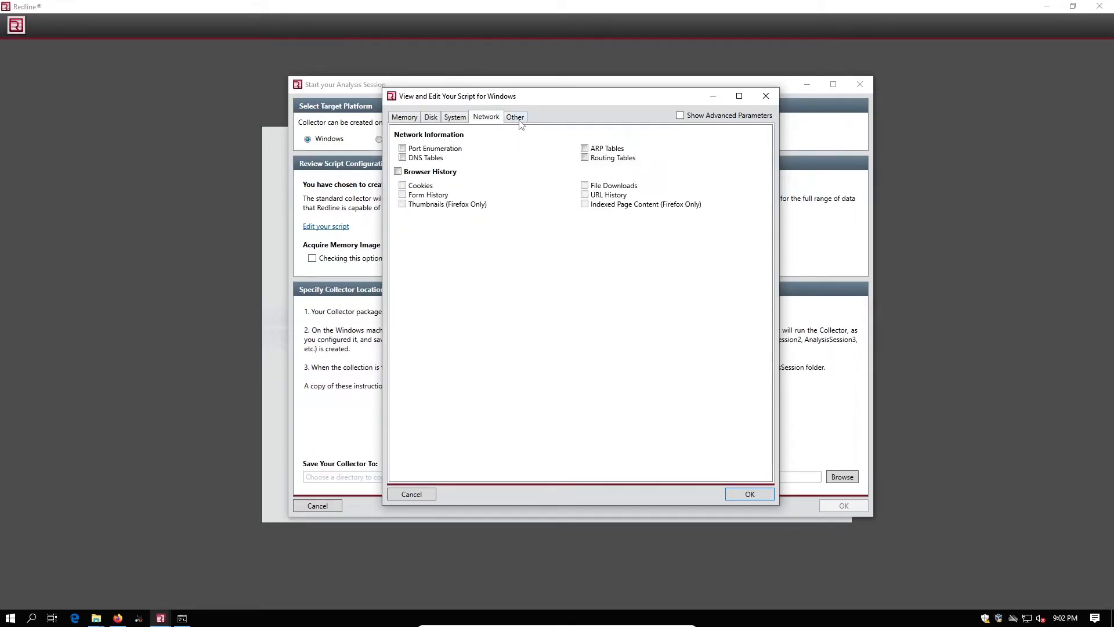
pyautogui.click(516, 119)
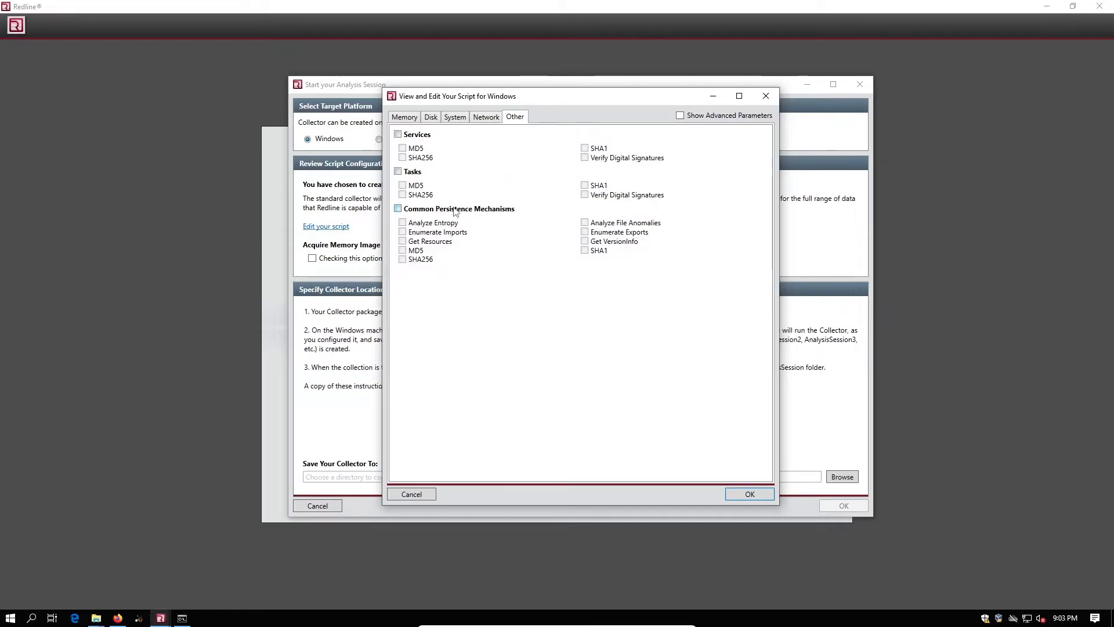
# Include User Accounts and Event Logs in the script's system options, recheck the disk and memory options, and save the script.
pyautogui.click(452, 118)
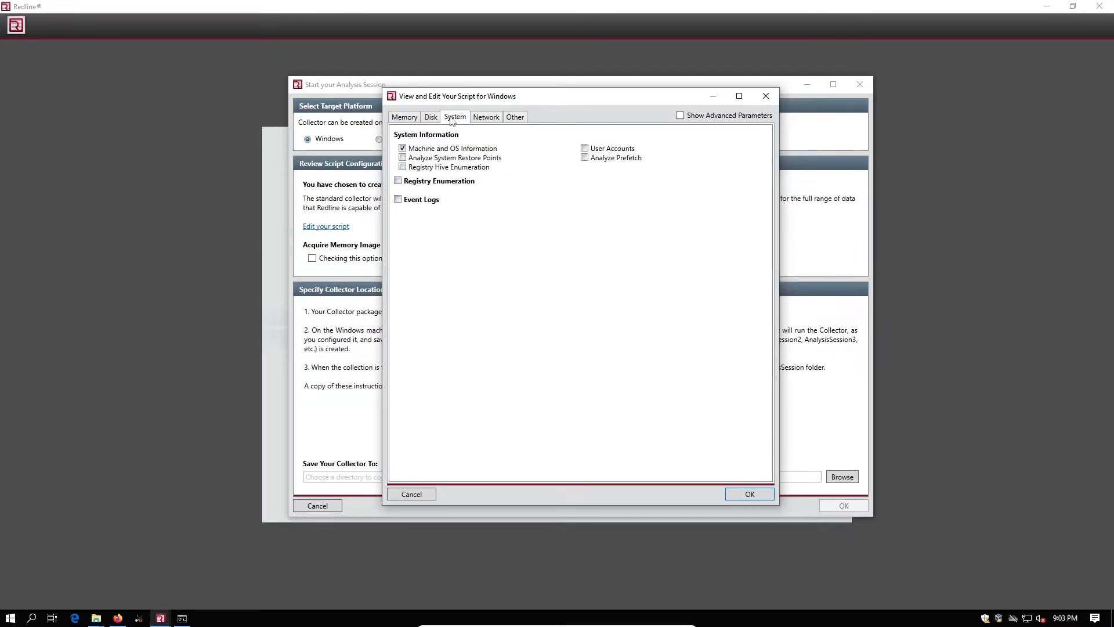
pyautogui.click(584, 148)
pyautogui.click(430, 118)
pyautogui.click(455, 118)
pyautogui.click(406, 117)
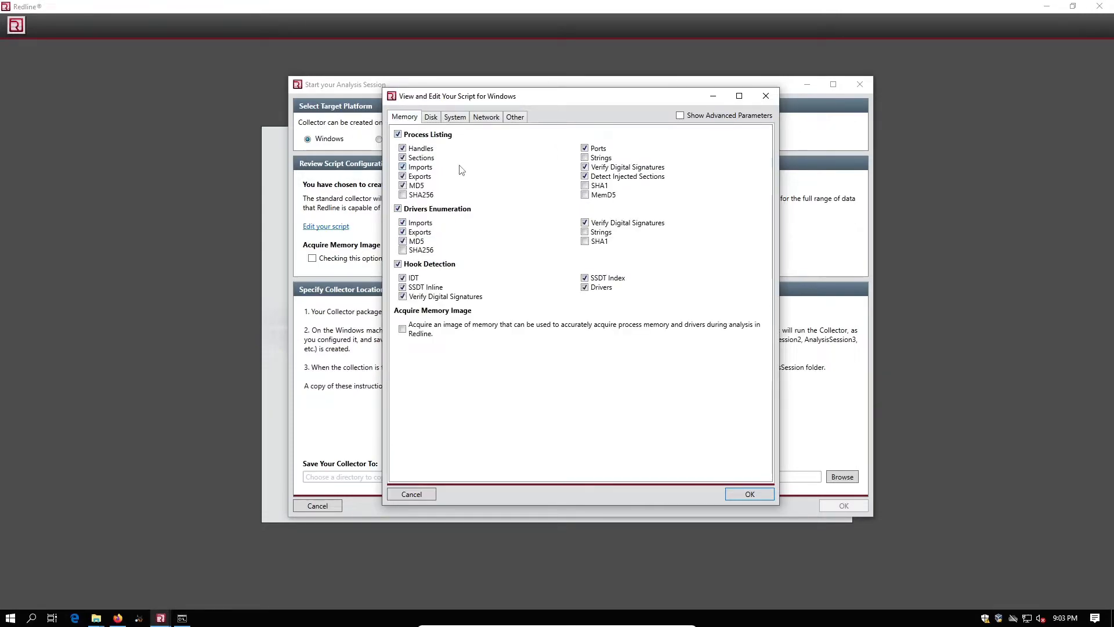
pyautogui.click(749, 493)
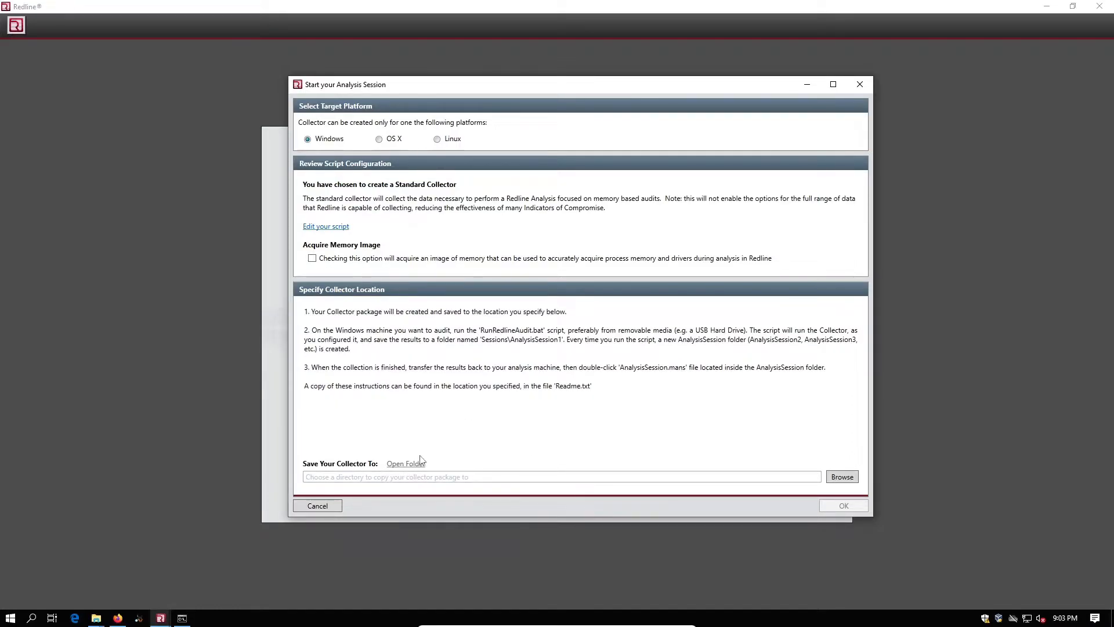
# Create a folder named Test on the Desktop and choose it as the collector's save location.
pyautogui.click(841, 477)
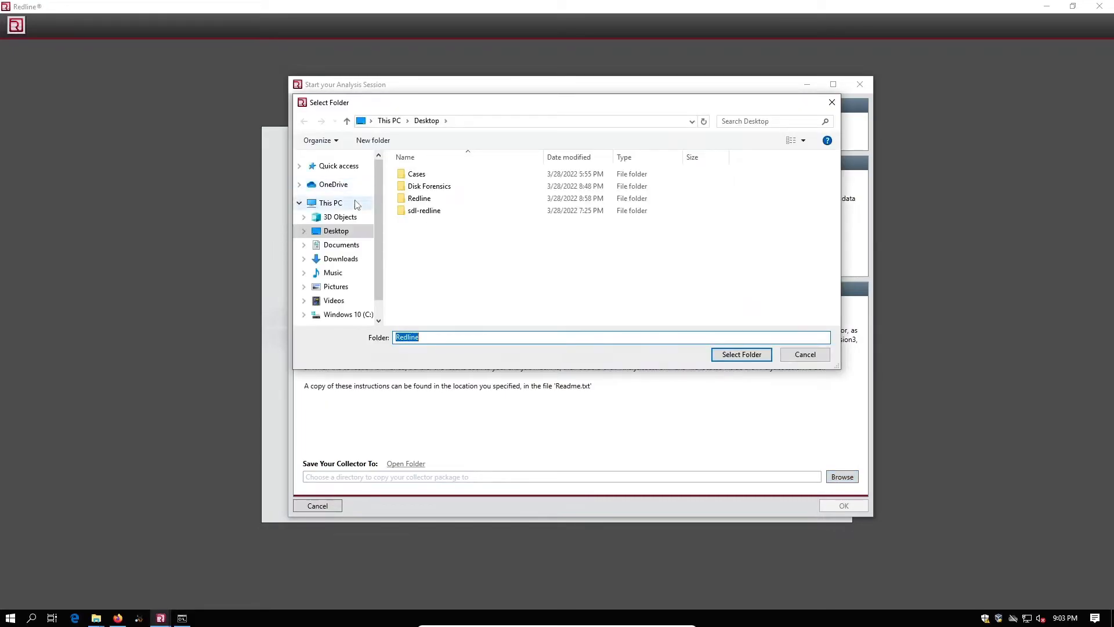
pyautogui.click(350, 231)
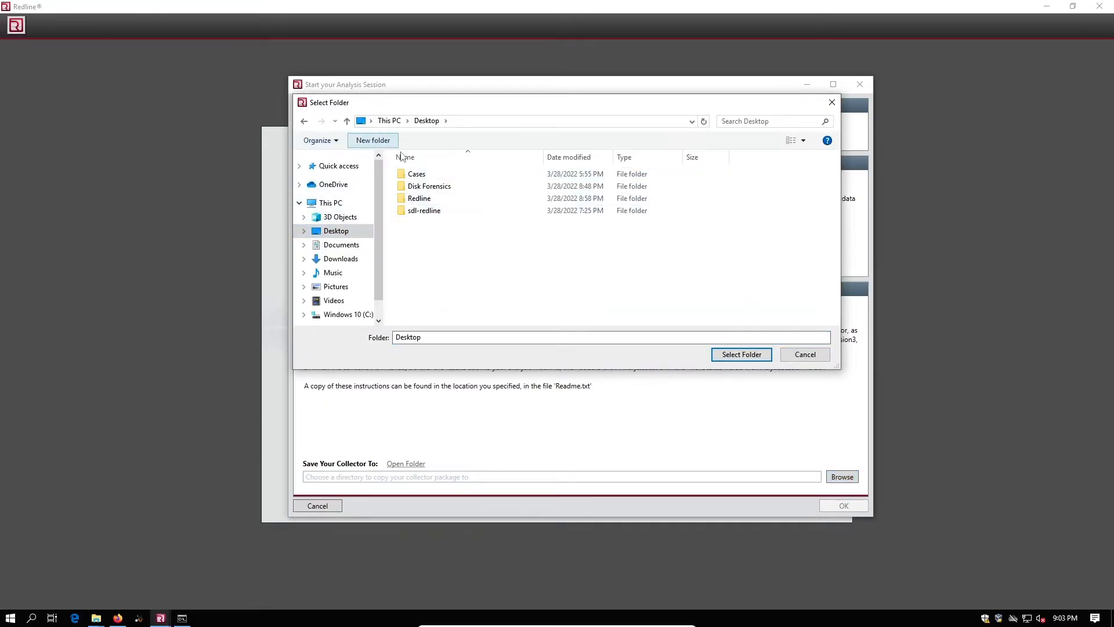
pyautogui.write('Red')
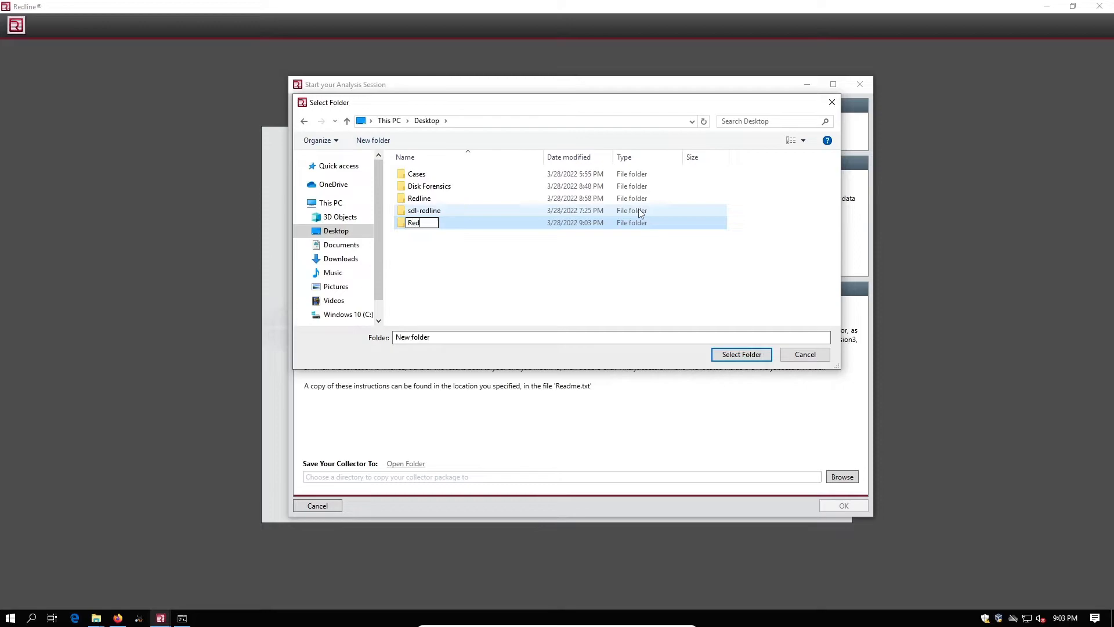
pyautogui.press('BackSpace')
pyautogui.press('BackSpace')
pyautogui.press('Return')
pyautogui.click(742, 354)
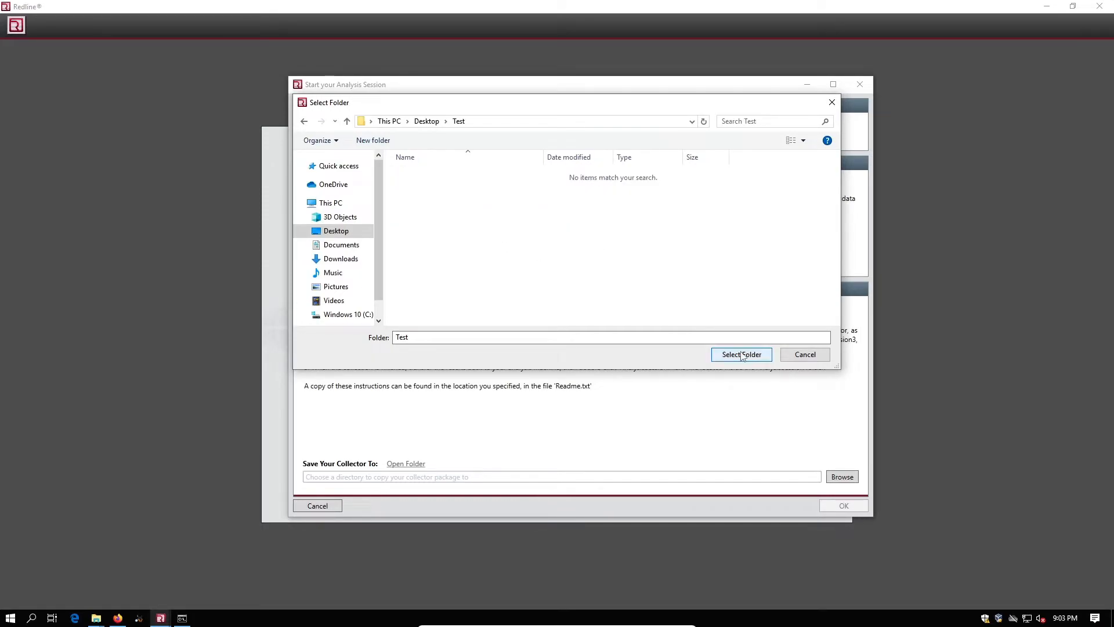
pyautogui.click(742, 355)
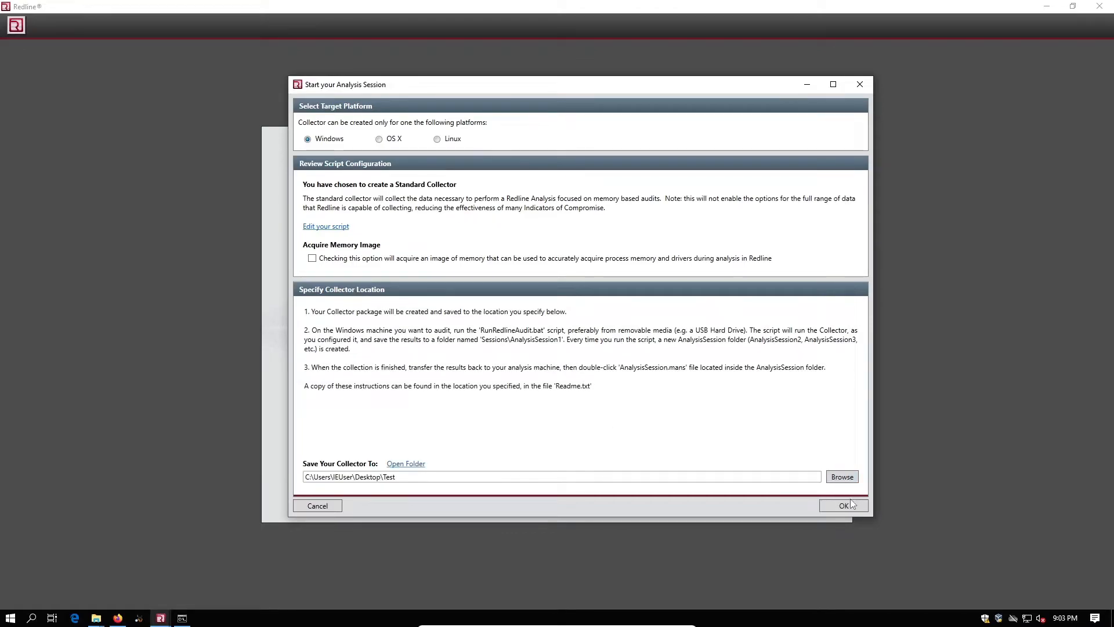
# Generate the collector package, and close its instructions and the application.
pyautogui.click(848, 503)
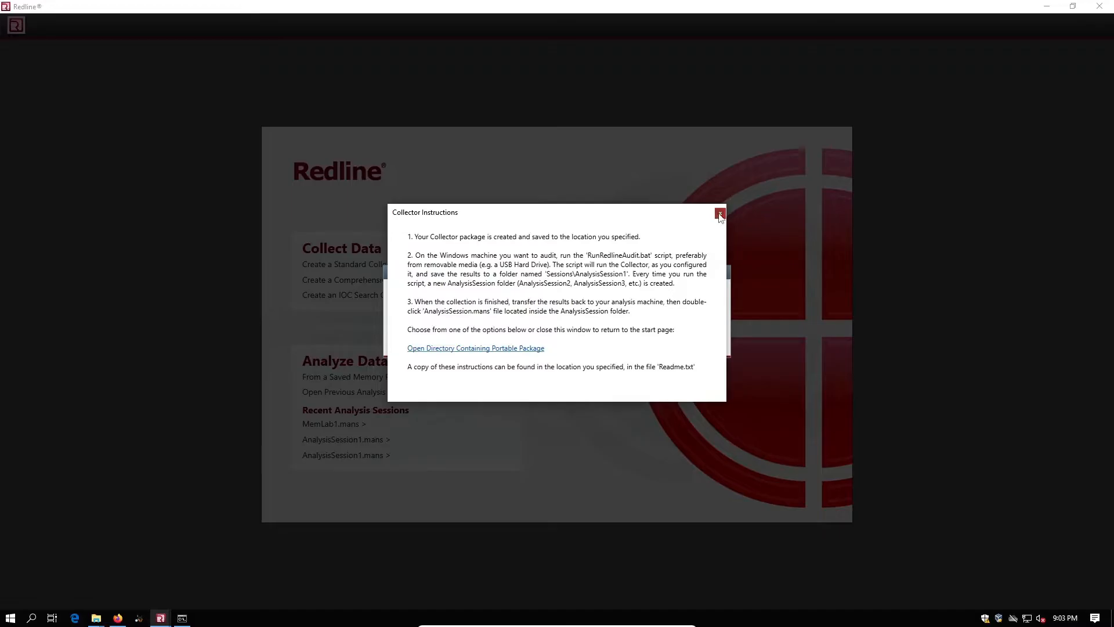
pyautogui.click(720, 213)
pyautogui.click(1100, 10)
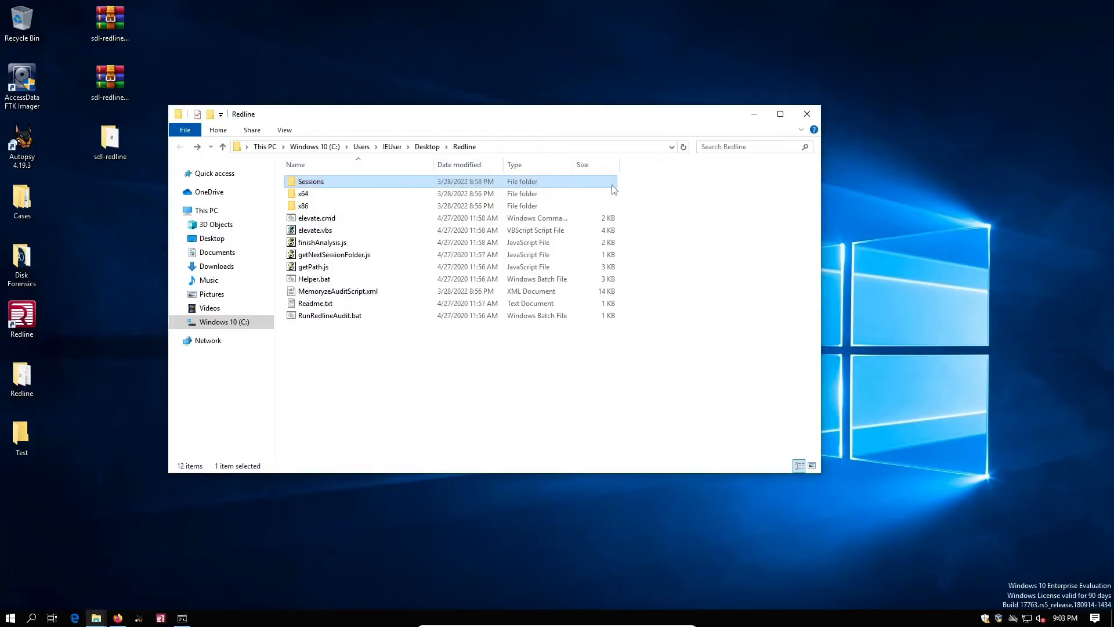
# Bring up the command window of the audit running from the Desktop's Redline folder and close it to stop the audit.
pyautogui.click(183, 618)
pyautogui.moveTo(513, 170); pyautogui.dragTo(735, 129)
pyautogui.click(429, 345)
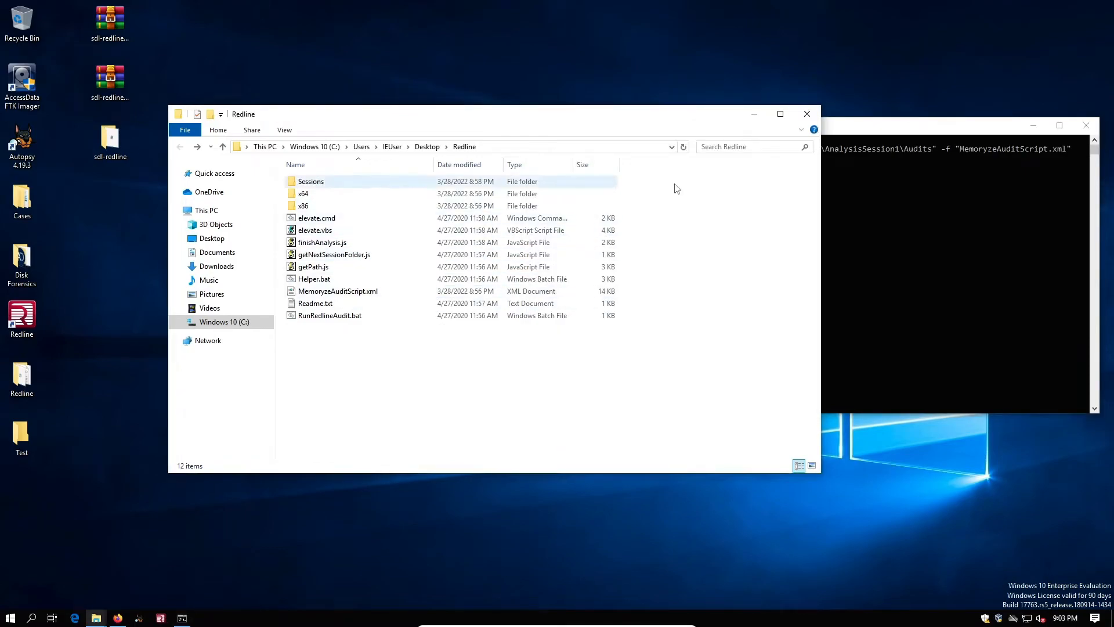
pyautogui.click(1022, 157)
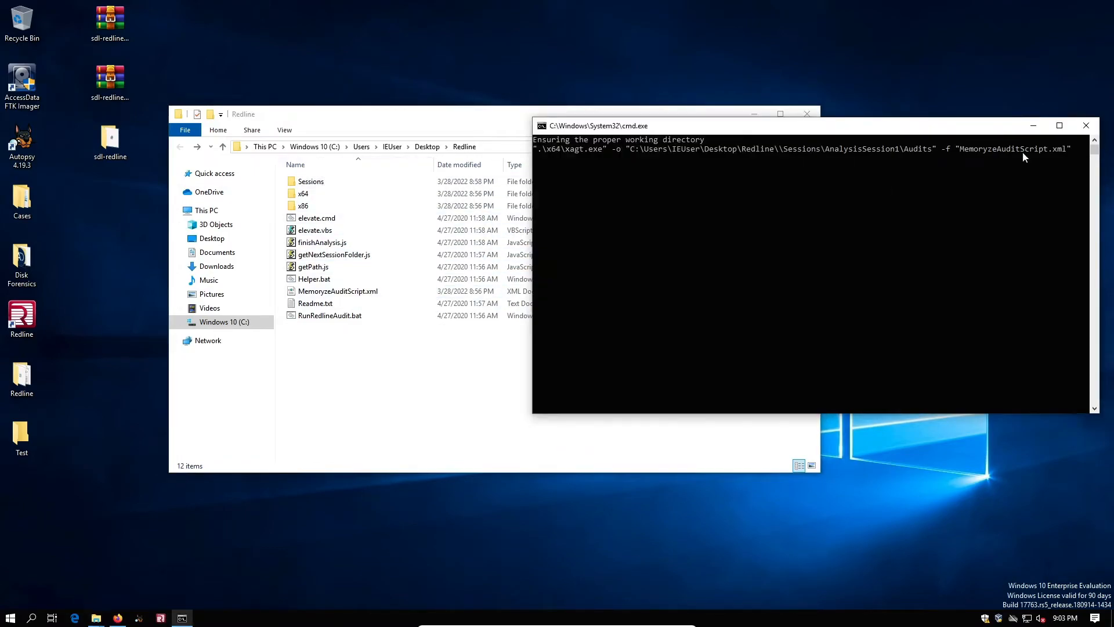
pyautogui.click(1085, 125)
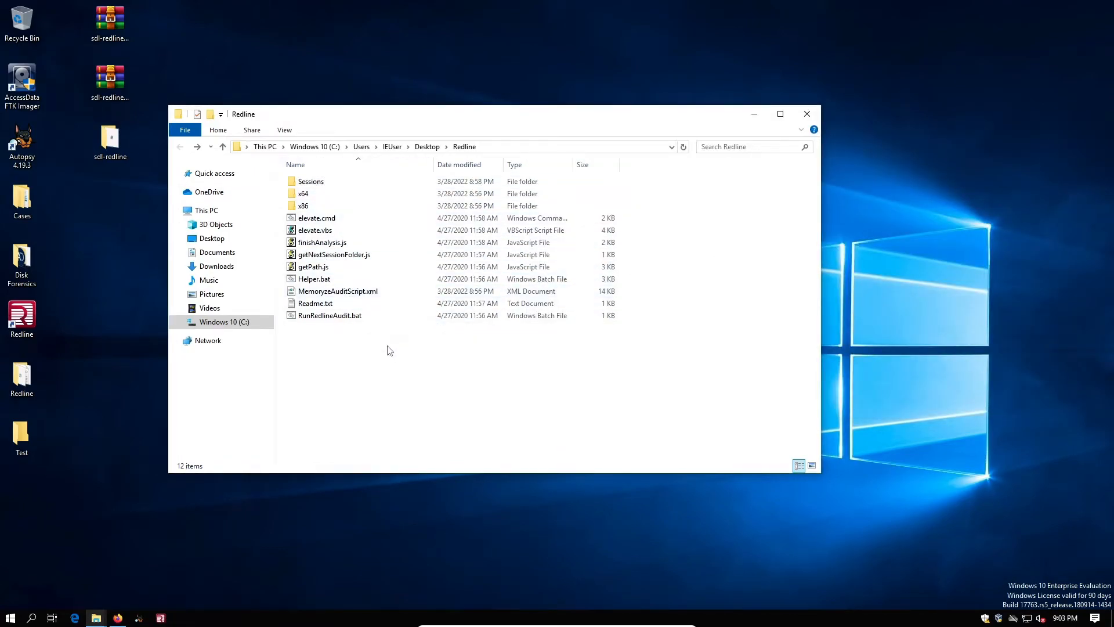
# Look through Sessions, AnalysisSession1 and Audits in the Redline folder, then return to the Redline folder and minimize its window.
pyautogui.moveTo(387, 341); pyautogui.dragTo(371, 302)
pyautogui.doubleClick(357, 182)
pyautogui.doubleClick(356, 184)
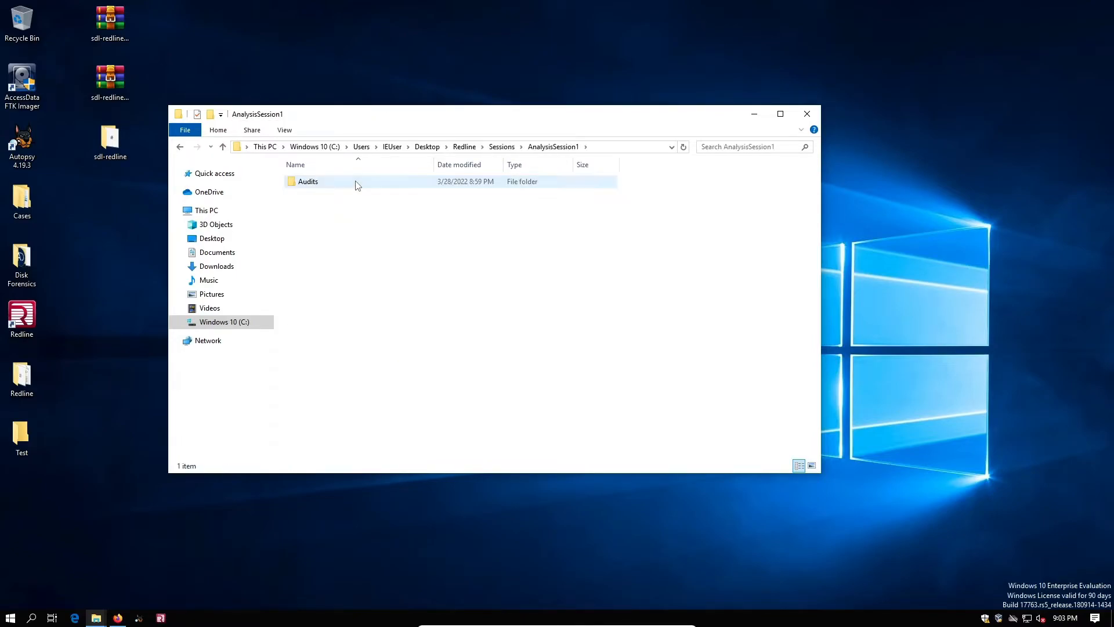
pyautogui.doubleClick(353, 183)
pyautogui.click(181, 148)
pyautogui.click(182, 148)
pyautogui.click(181, 148)
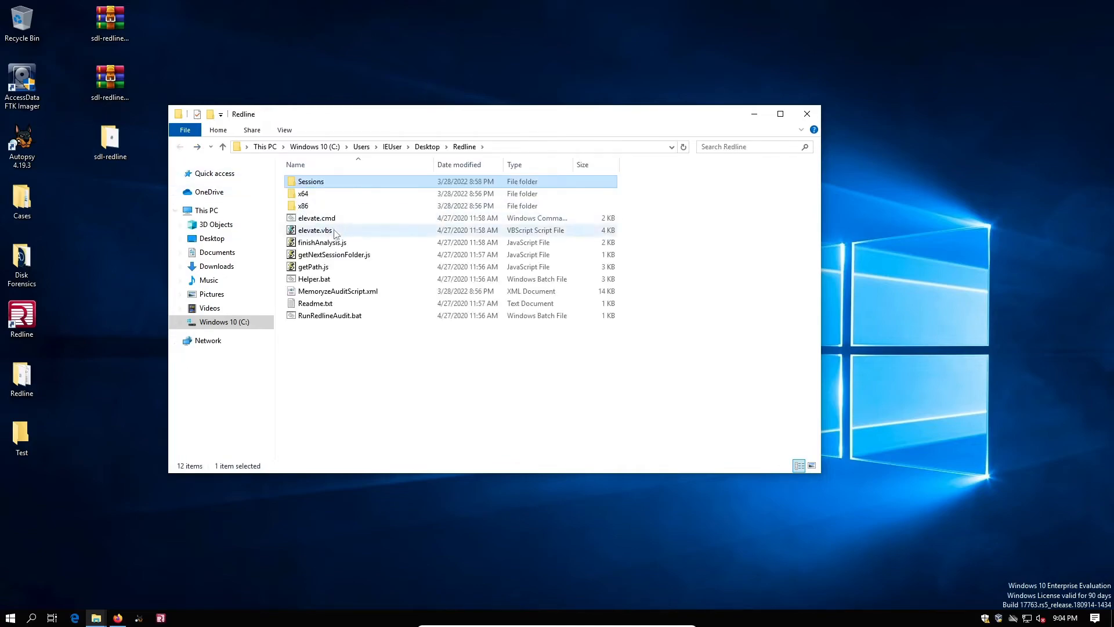
pyautogui.click(754, 114)
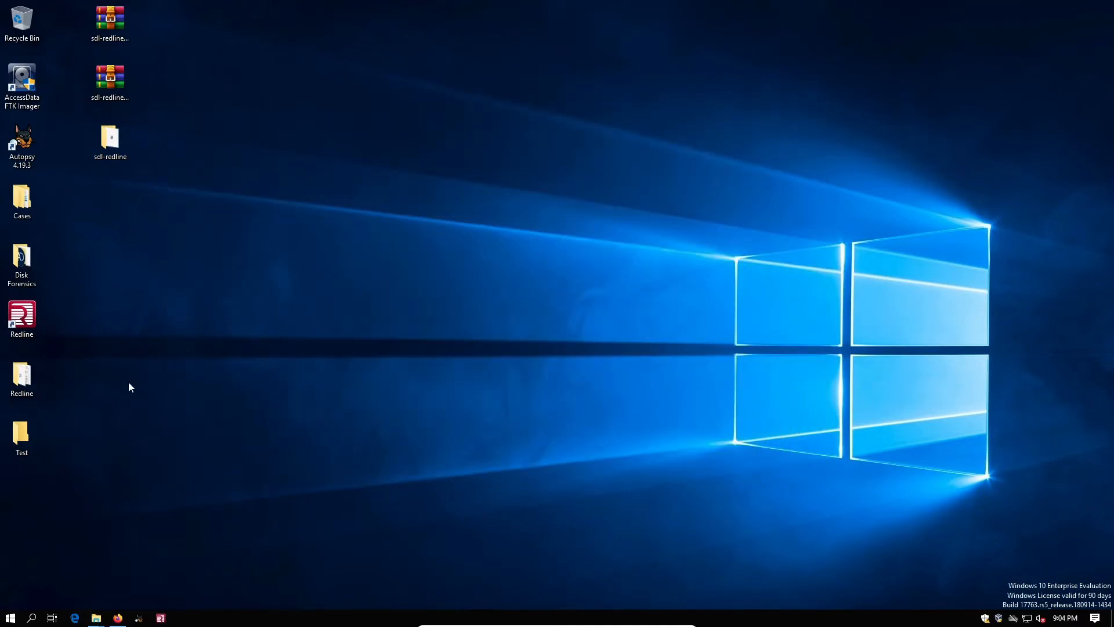
# Run RunRedlineAudit.bat from the Desktop's Test folder and allow it to make changes to the device.
pyautogui.doubleClick(32, 444)
pyautogui.moveTo(632, 119); pyautogui.dragTo(510, 118)
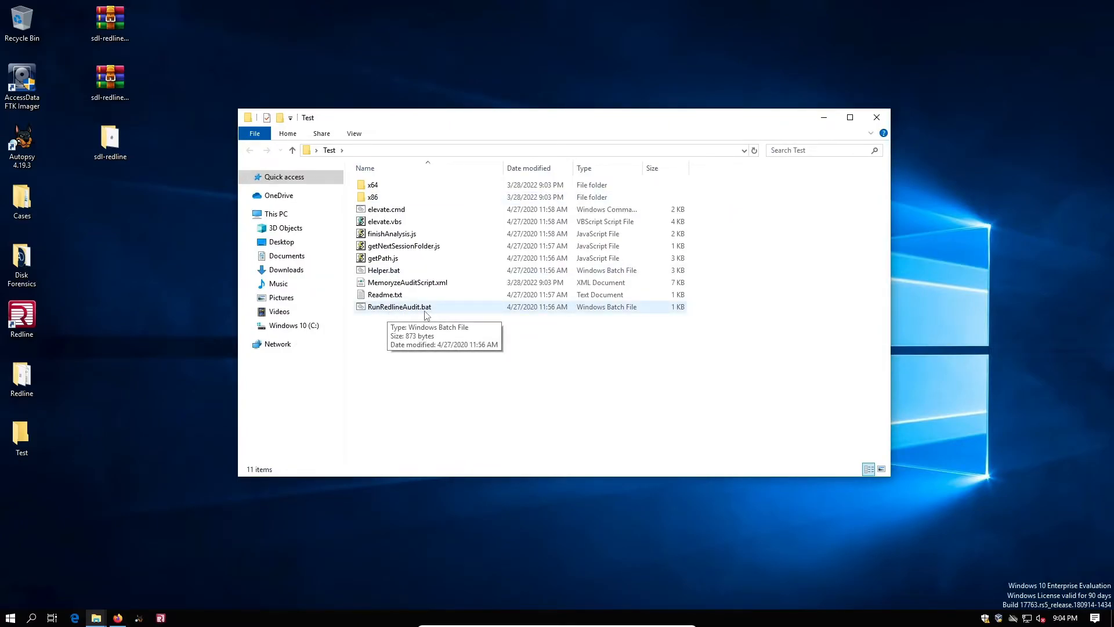
pyautogui.click(425, 314)
pyautogui.doubleClick(426, 314)
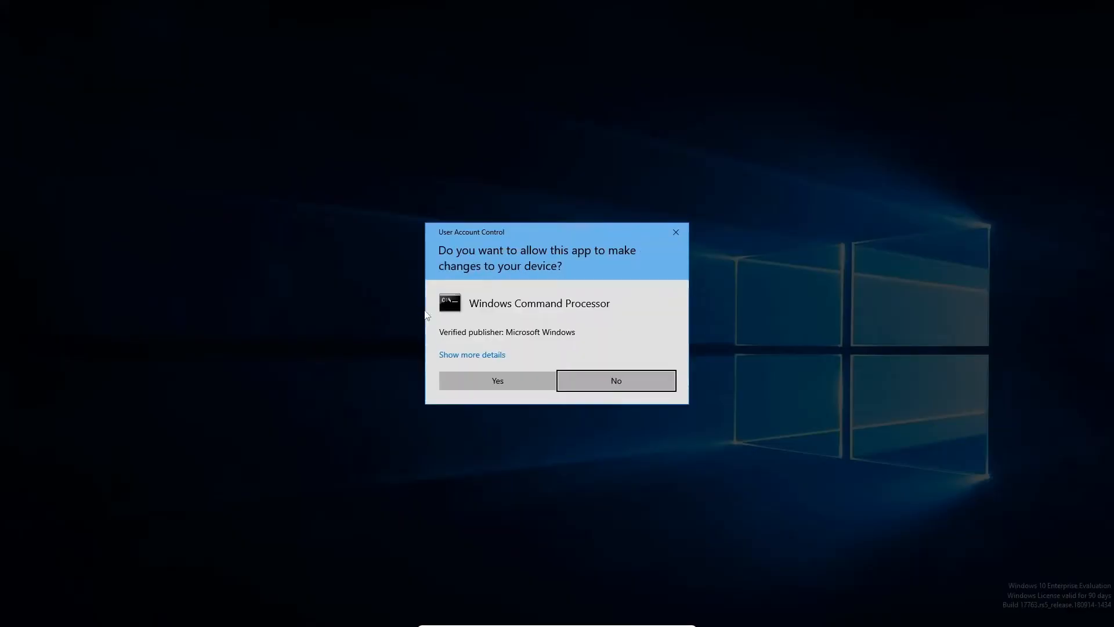
pyautogui.click(492, 381)
pyautogui.moveTo(502, 88); pyautogui.dragTo(623, 98)
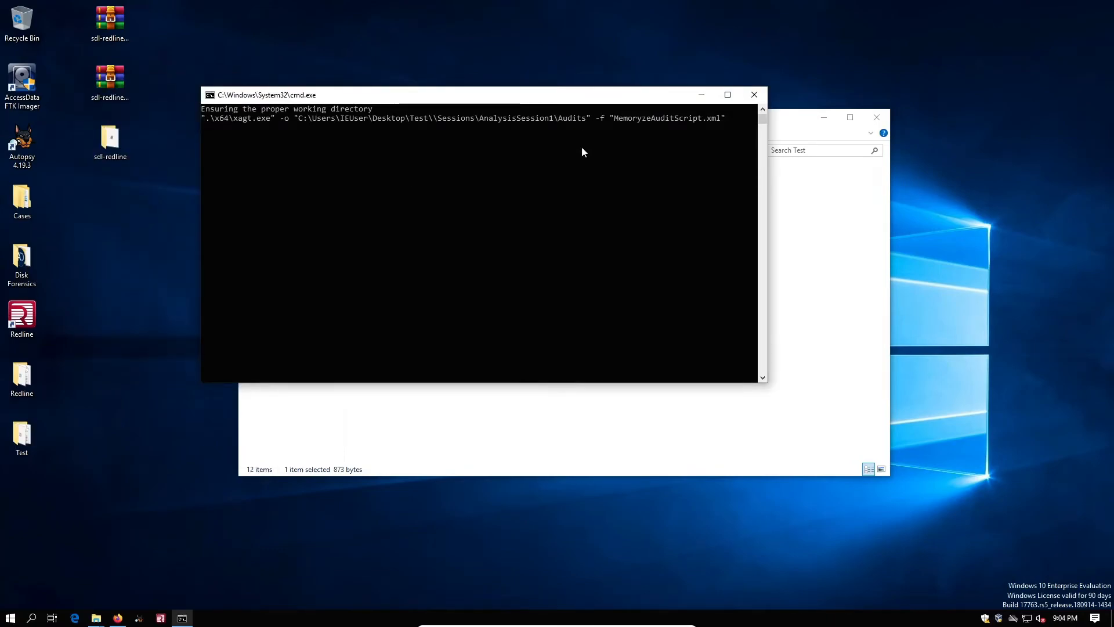
pyautogui.moveTo(534, 95); pyautogui.dragTo(609, 152)
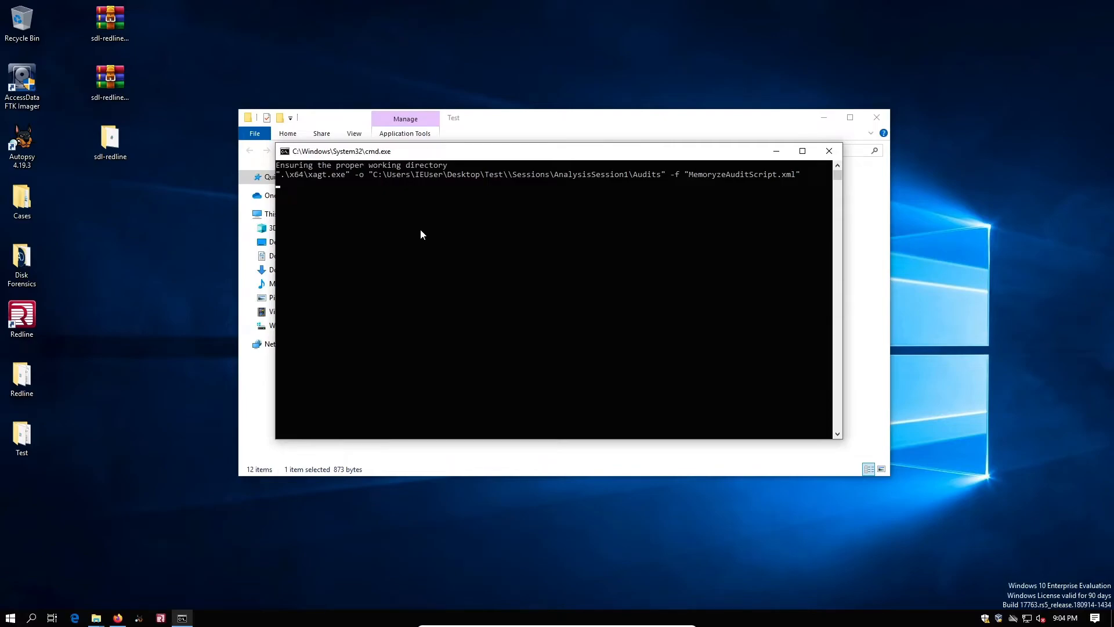
pyautogui.moveTo(479, 154); pyautogui.dragTo(464, 249)
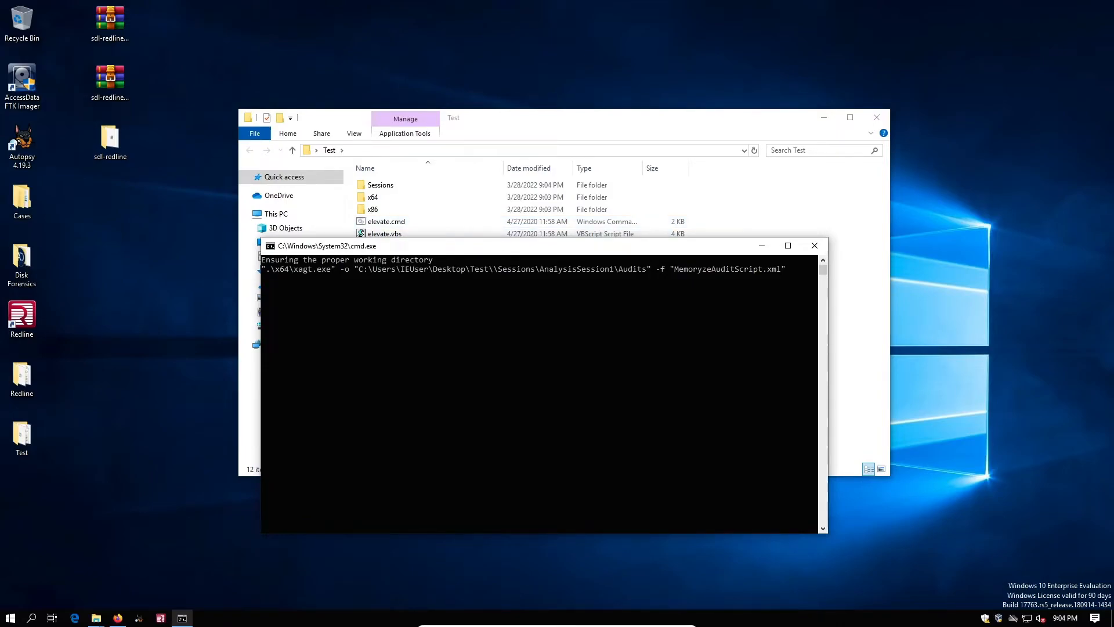
pyautogui.moveTo(503, 254); pyautogui.dragTo(505, 151)
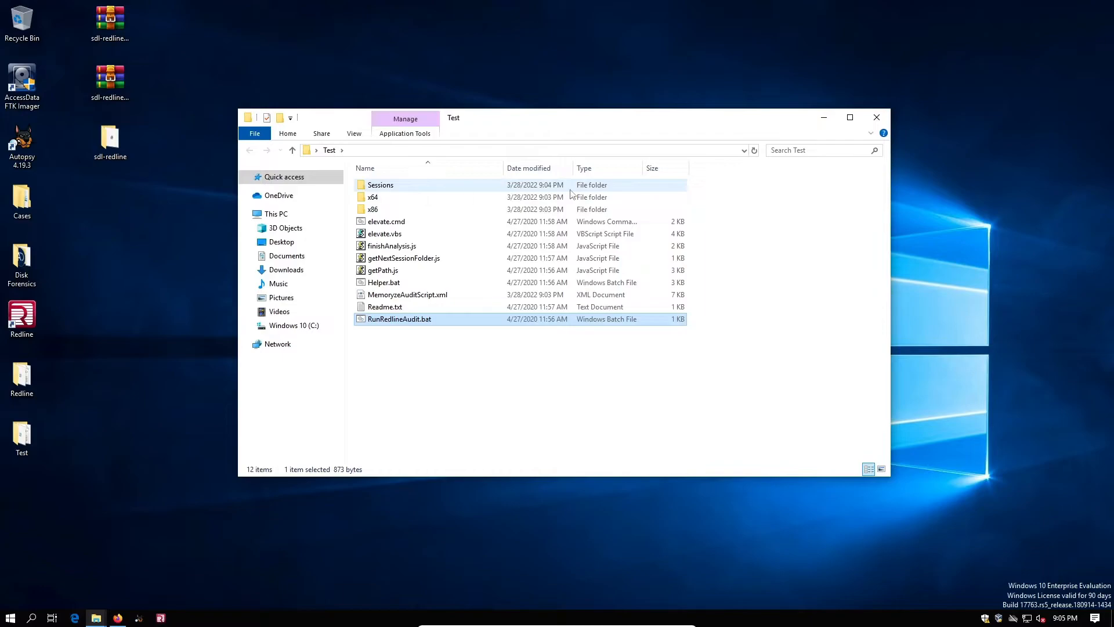
# Examine the collected files in Test's Sessions, AnalysisSession1, Audits folder and go back to the AnalysisSession1 folder.
pyautogui.click(430, 186)
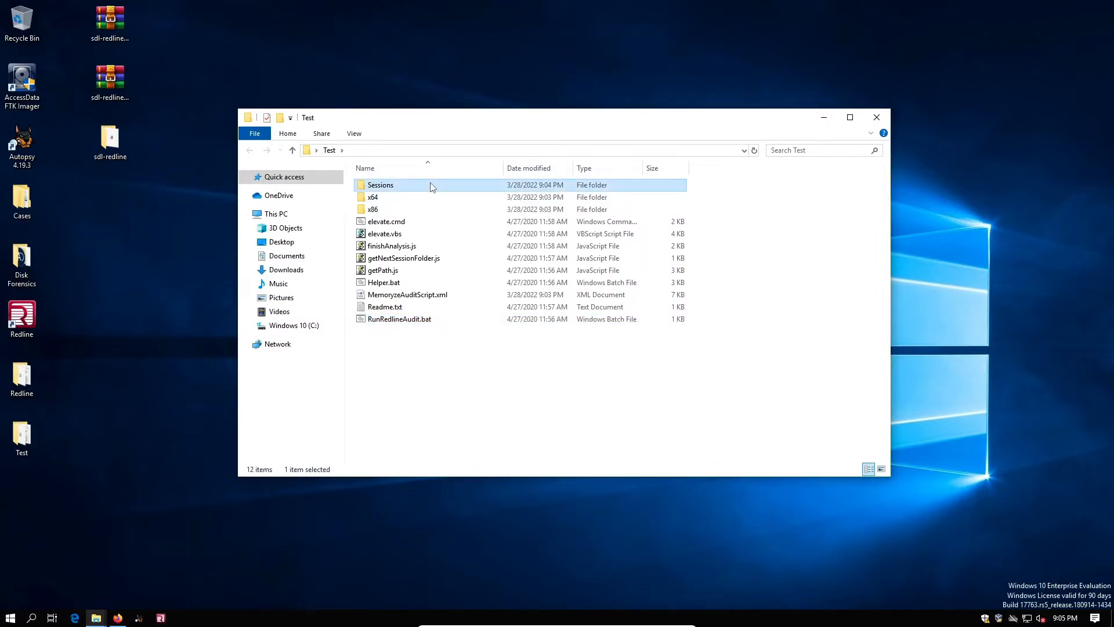
pyautogui.doubleClick(430, 186)
pyautogui.doubleClick(443, 185)
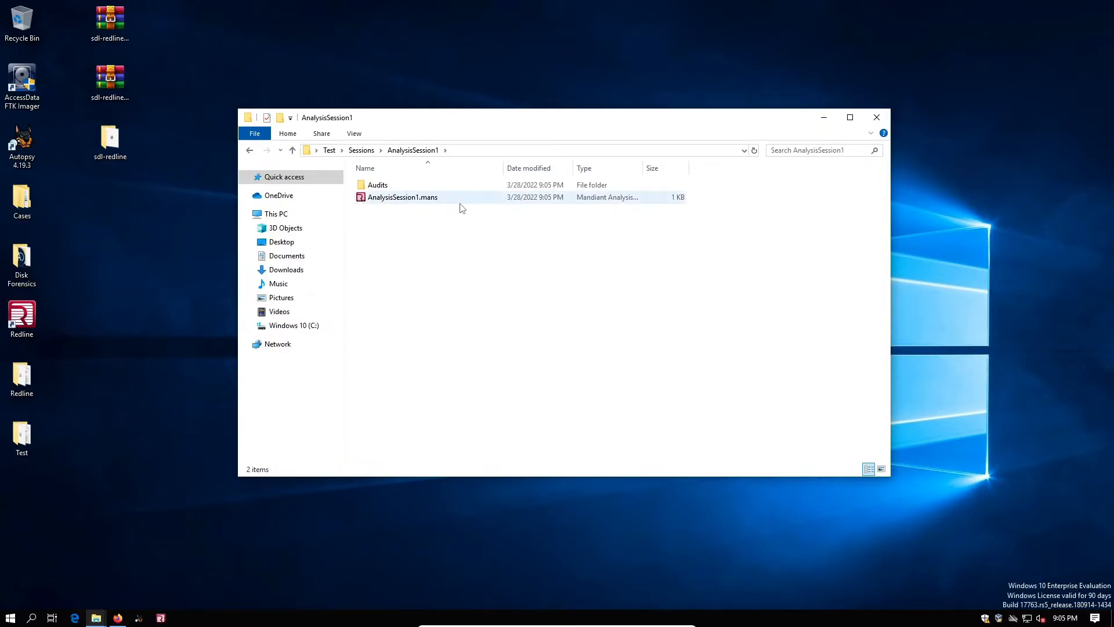
pyautogui.doubleClick(400, 185)
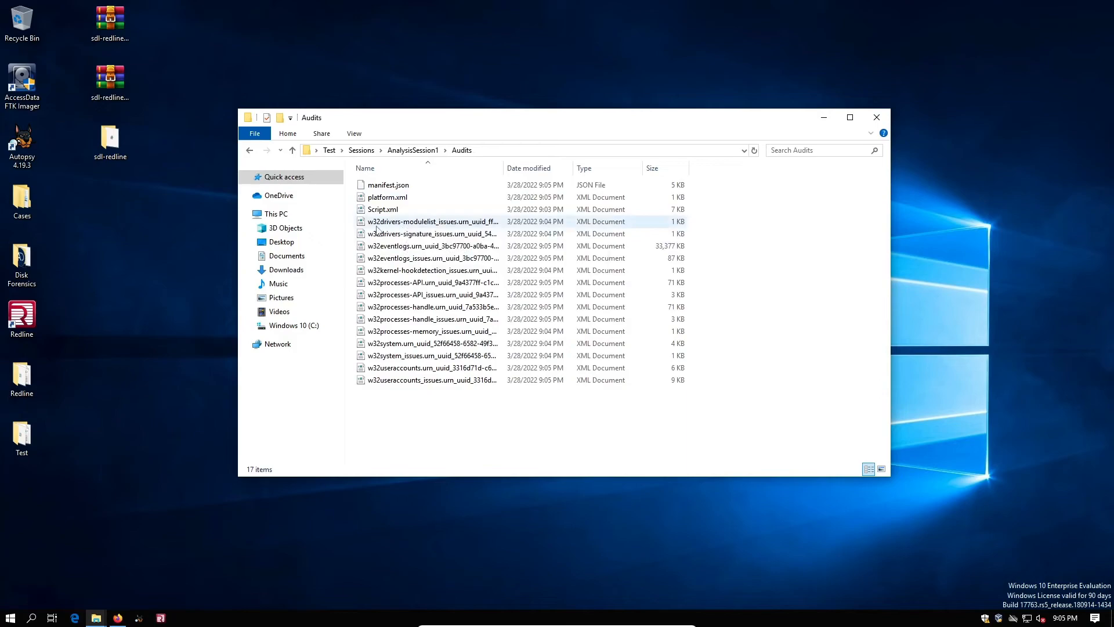
pyautogui.moveTo(494, 412); pyautogui.dragTo(468, 189)
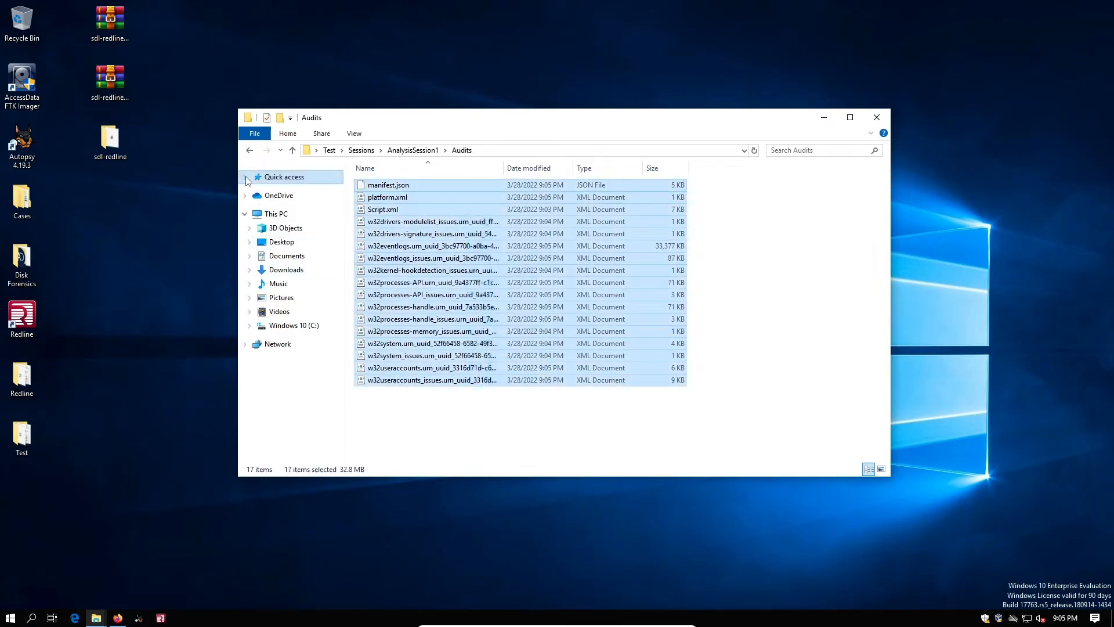
pyautogui.click(250, 150)
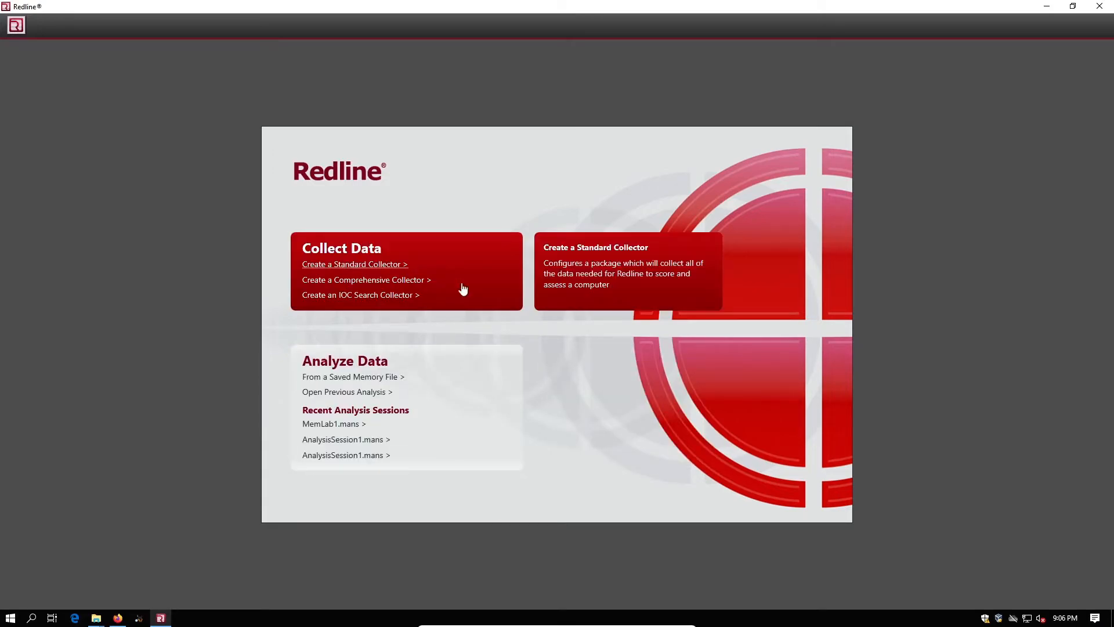
# In Redline, start a Windows Standard Collector with memory image acquisition and save its script with User Accounts and Event Logs included.
pyautogui.click(555, 294)
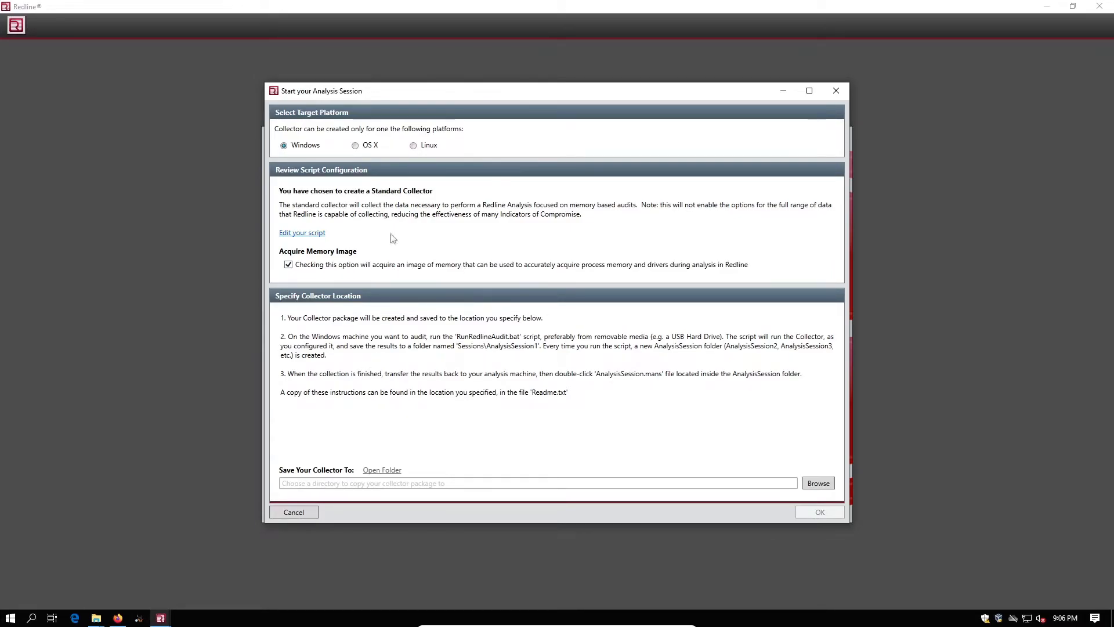
pyautogui.click(302, 233)
pyautogui.click(431, 123)
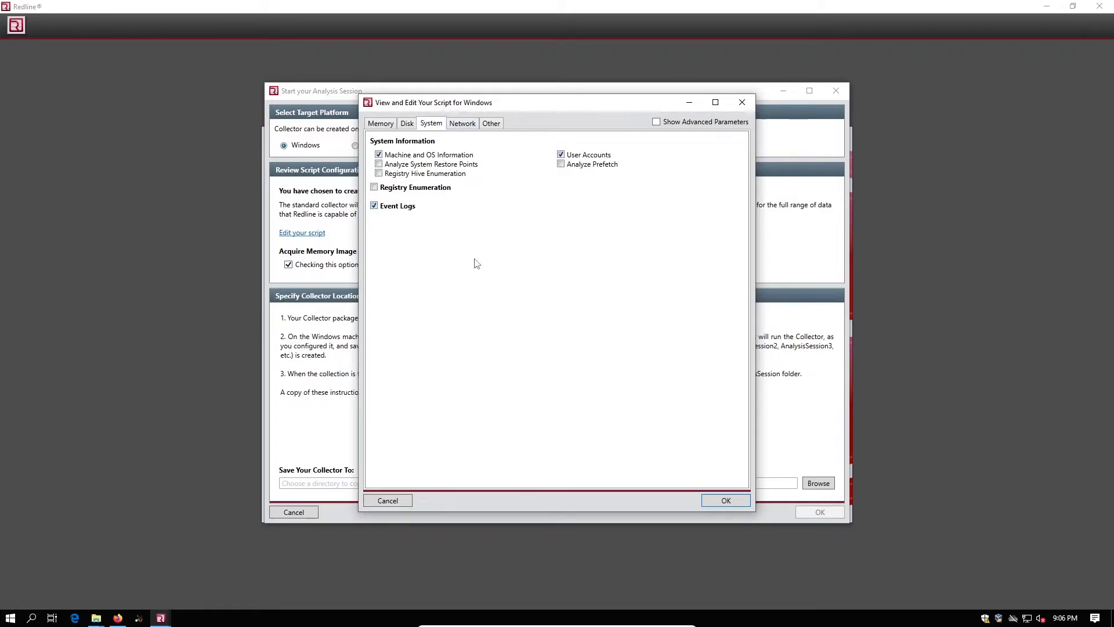
pyautogui.click(722, 501)
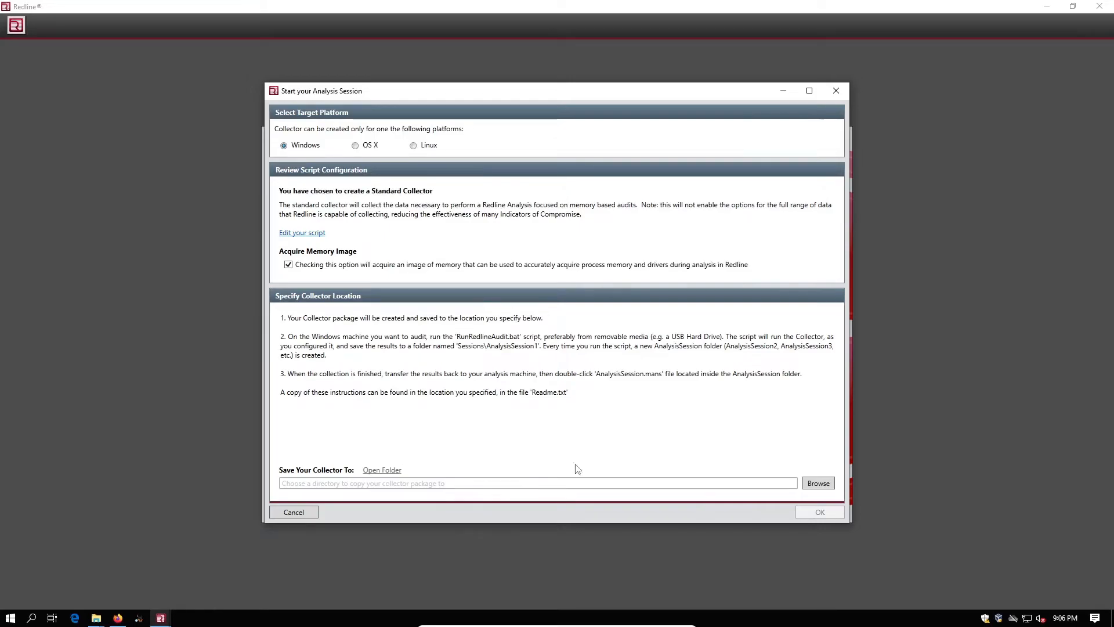
pyautogui.click(812, 485)
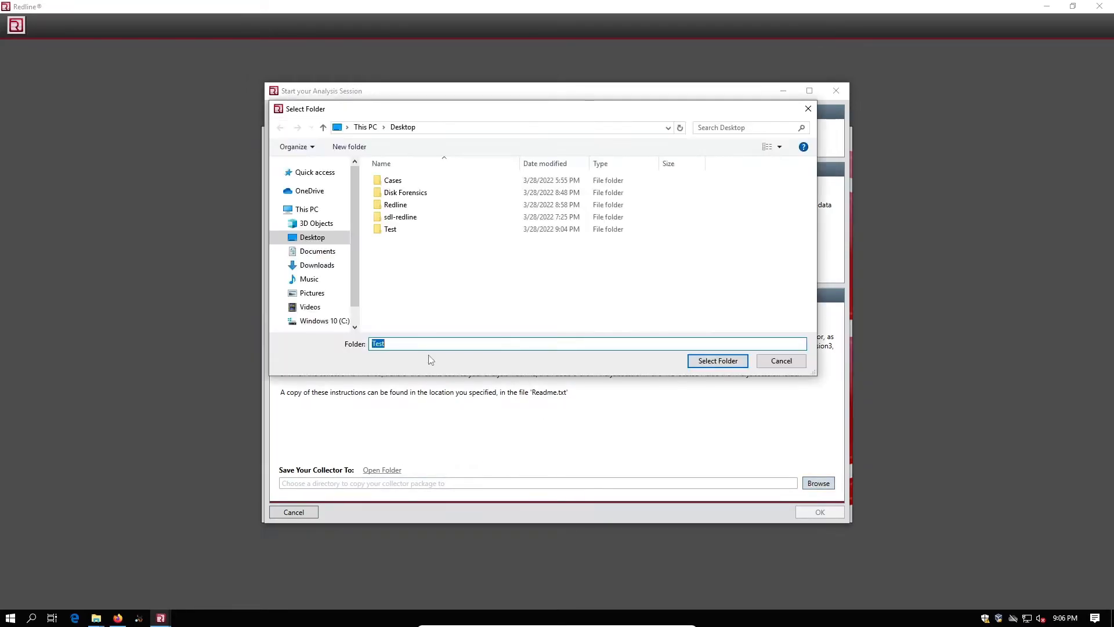
pyautogui.doubleClick(439, 206)
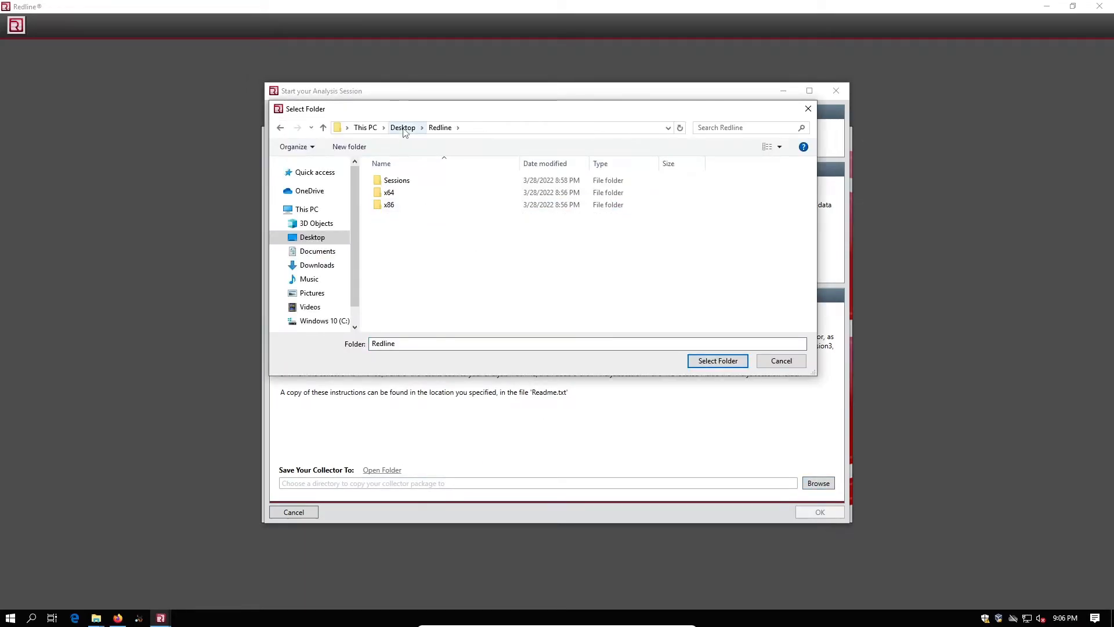
pyautogui.click(807, 108)
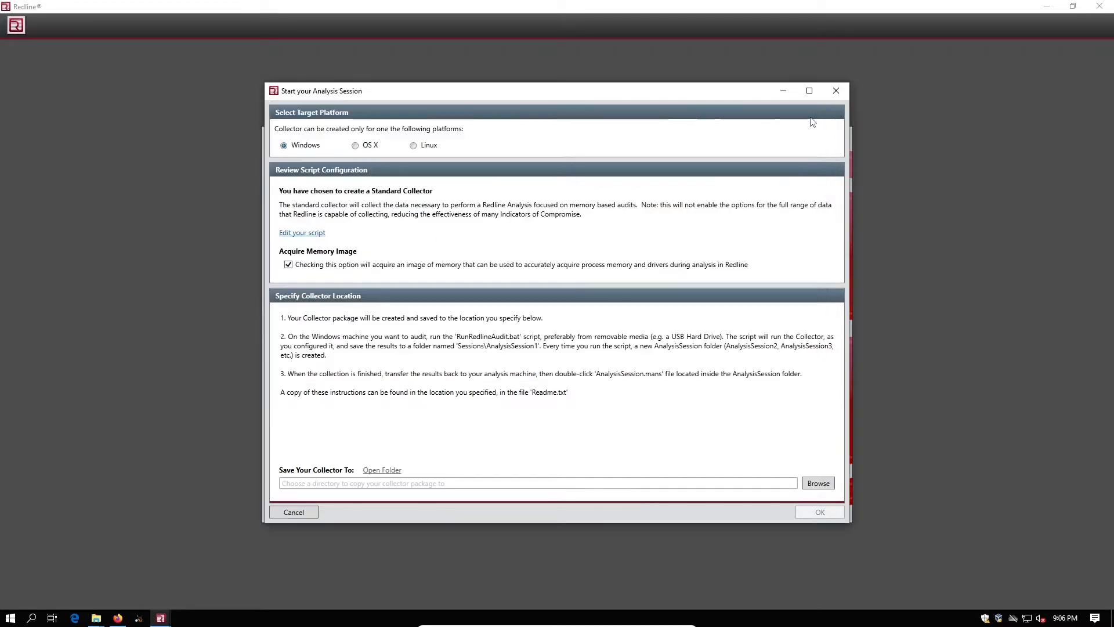
# Delete all files and subfolders inside the Desktop's Redline folder.
pyautogui.moveTo(97, 618)
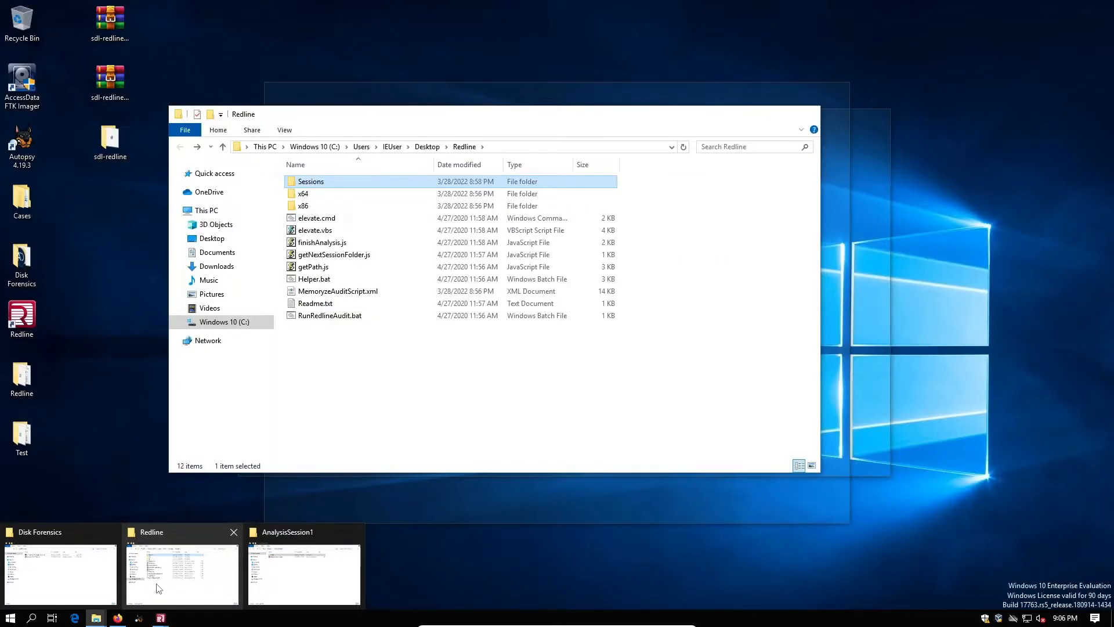
pyautogui.click(187, 576)
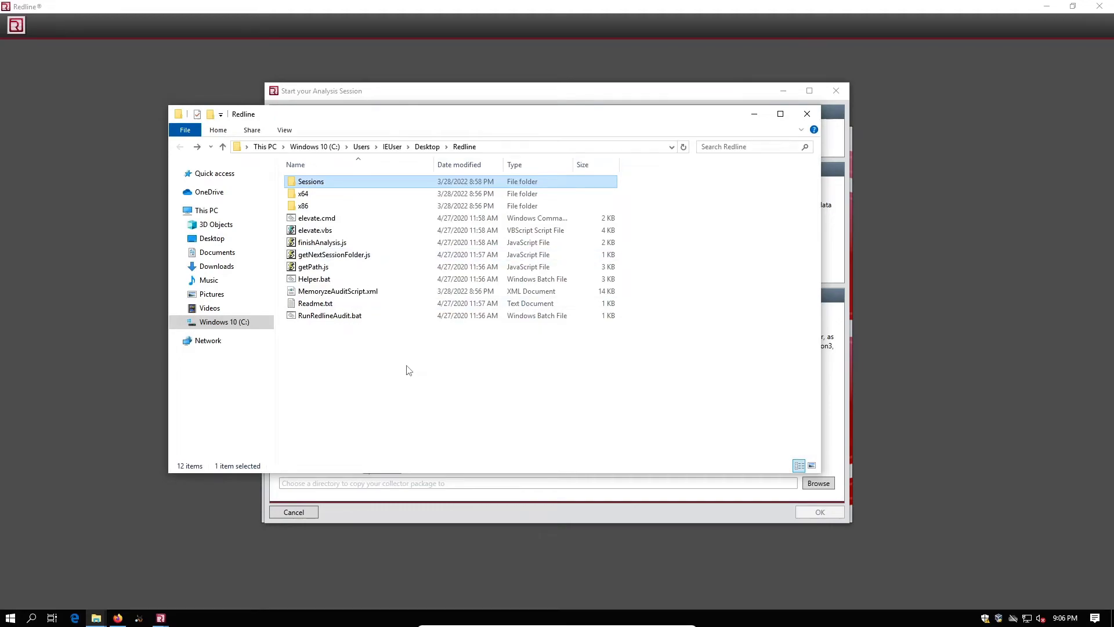
pyautogui.moveTo(408, 370); pyautogui.dragTo(398, 167)
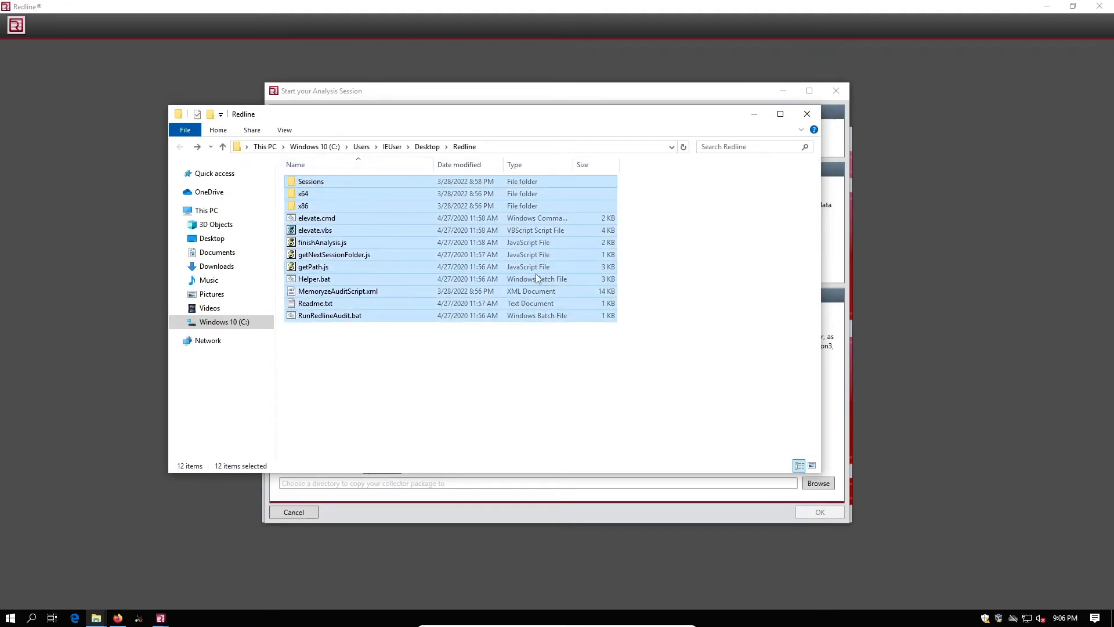
pyautogui.press('Delete')
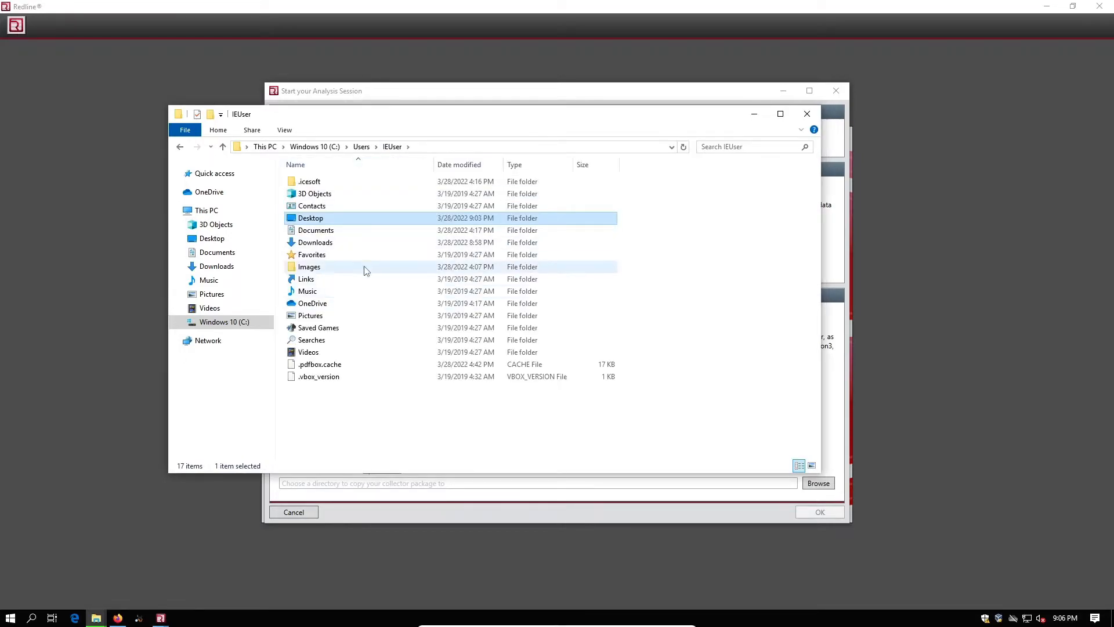
# Delete everything inside the Desktop's Test folder and close its window.
pyautogui.doubleClick(350, 218)
pyautogui.doubleClick(387, 231)
pyautogui.hotkey('ctrl', 'a')
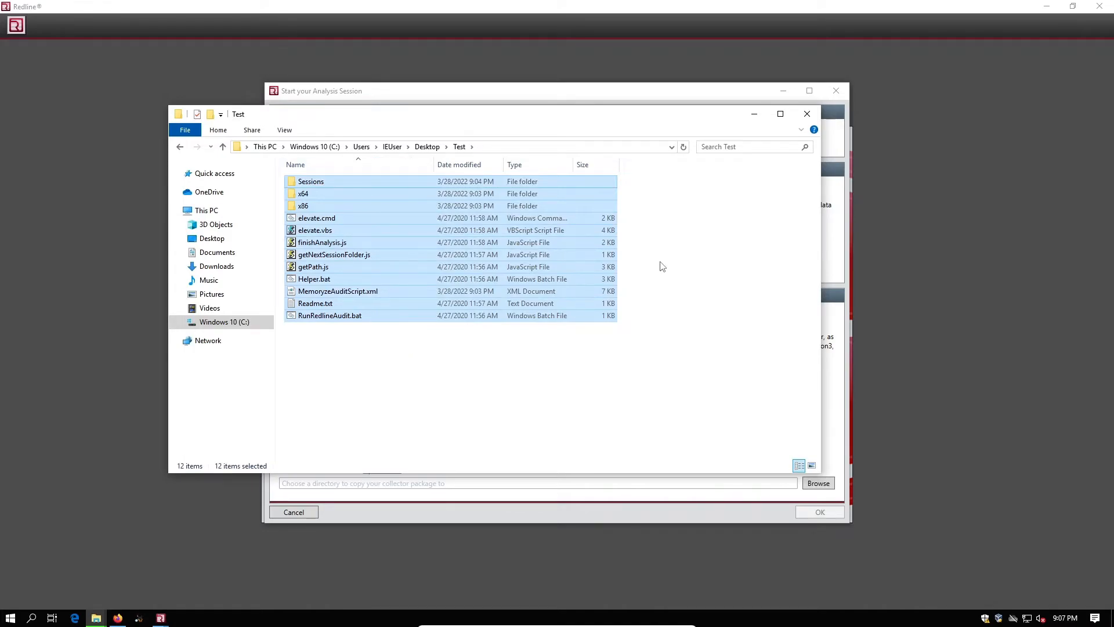
pyautogui.press('Delete')
pyautogui.click(806, 113)
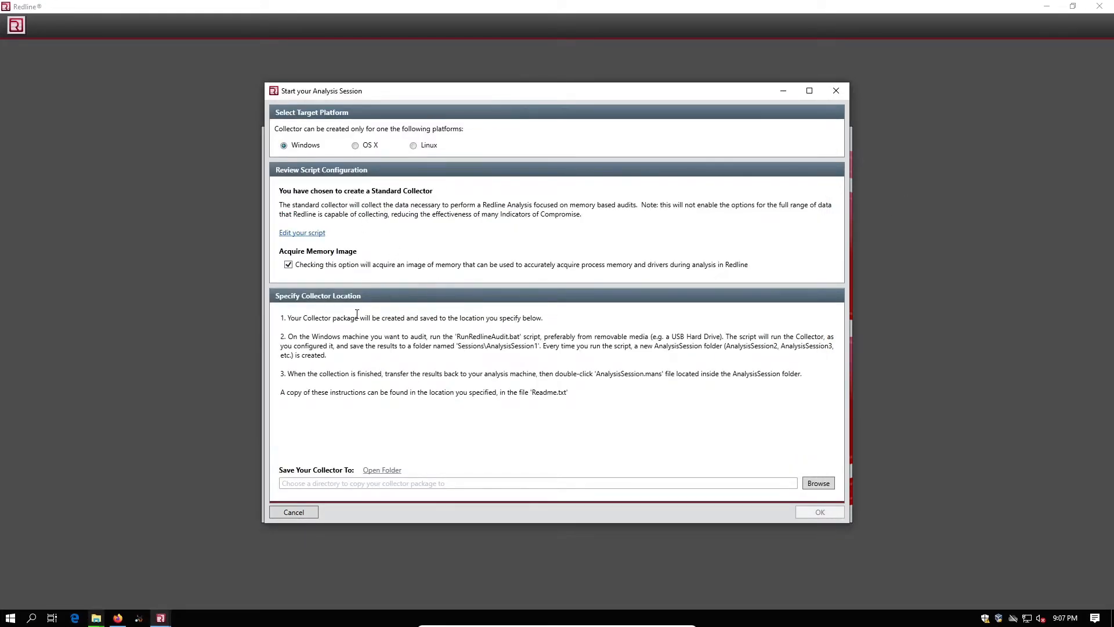
# Create the memory-image Standard Collector package in the Desktop's Test folder and dismiss the collector instructions.
pyautogui.click(818, 482)
pyautogui.doubleClick(455, 228)
pyautogui.click(718, 361)
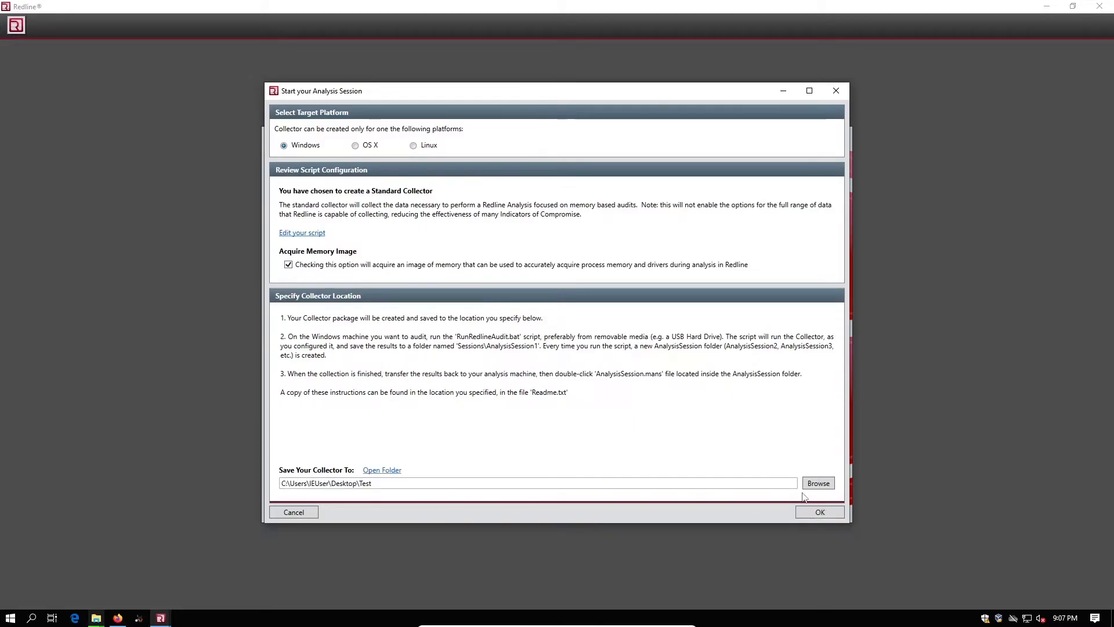
pyautogui.click(815, 511)
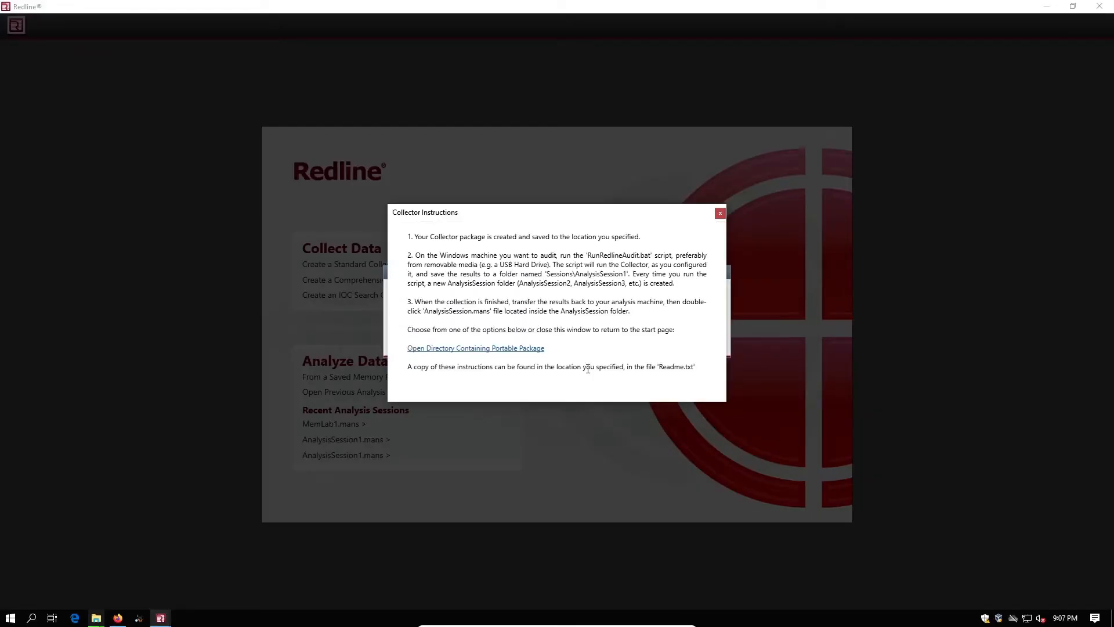
pyautogui.click(720, 213)
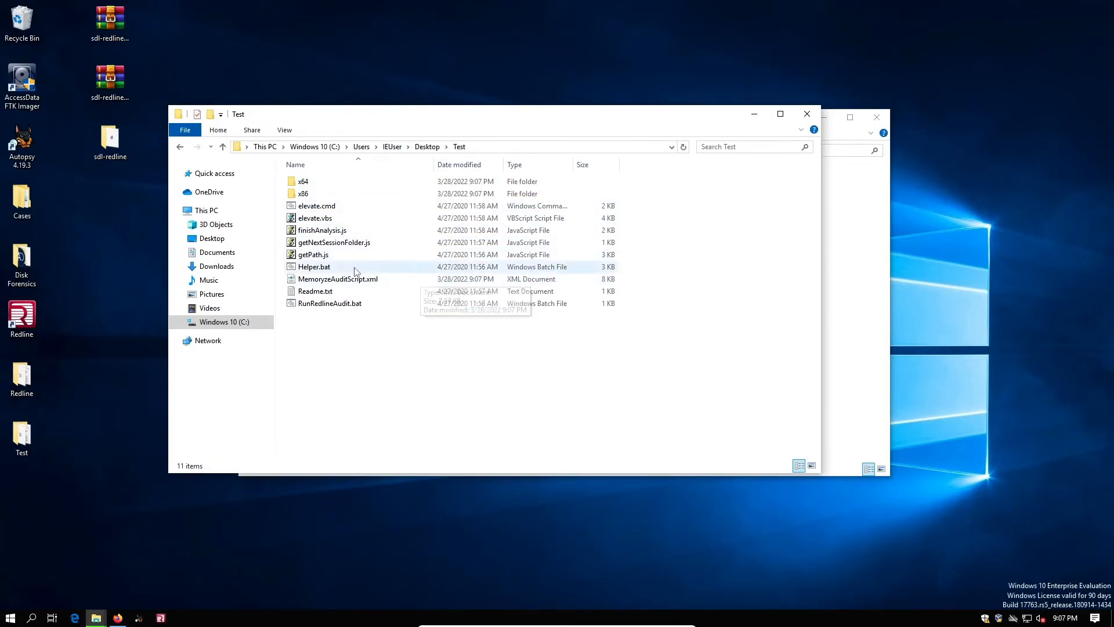
# Run RunRedlineAudit.bat in the Test folder as administrator and allow it to make changes to the device.
pyautogui.rightClick(341, 304)
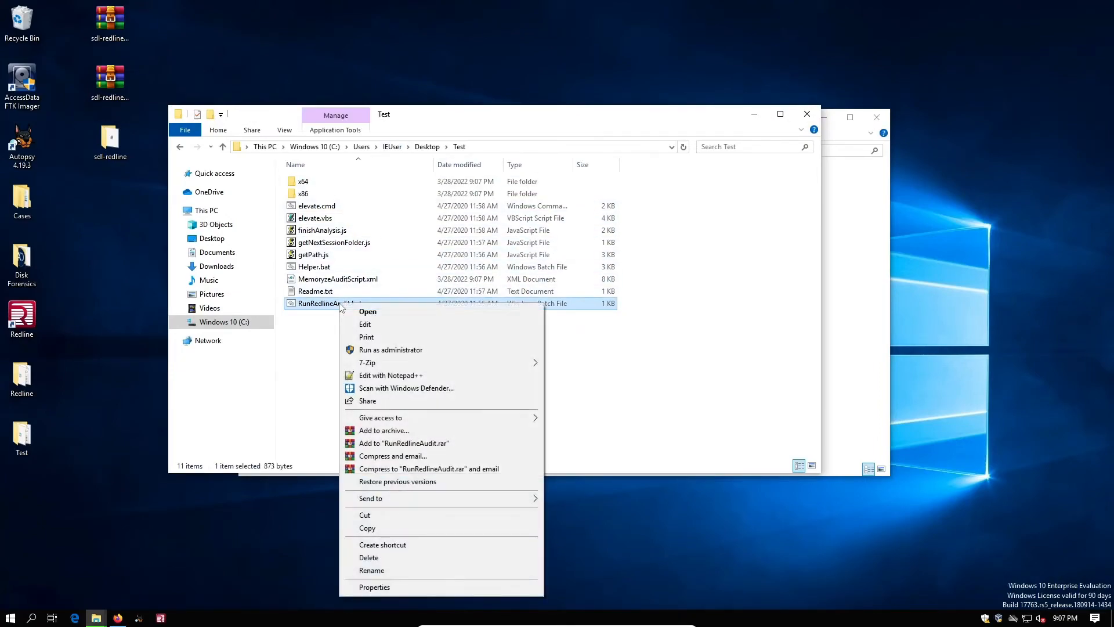
pyautogui.click(377, 350)
pyautogui.click(511, 384)
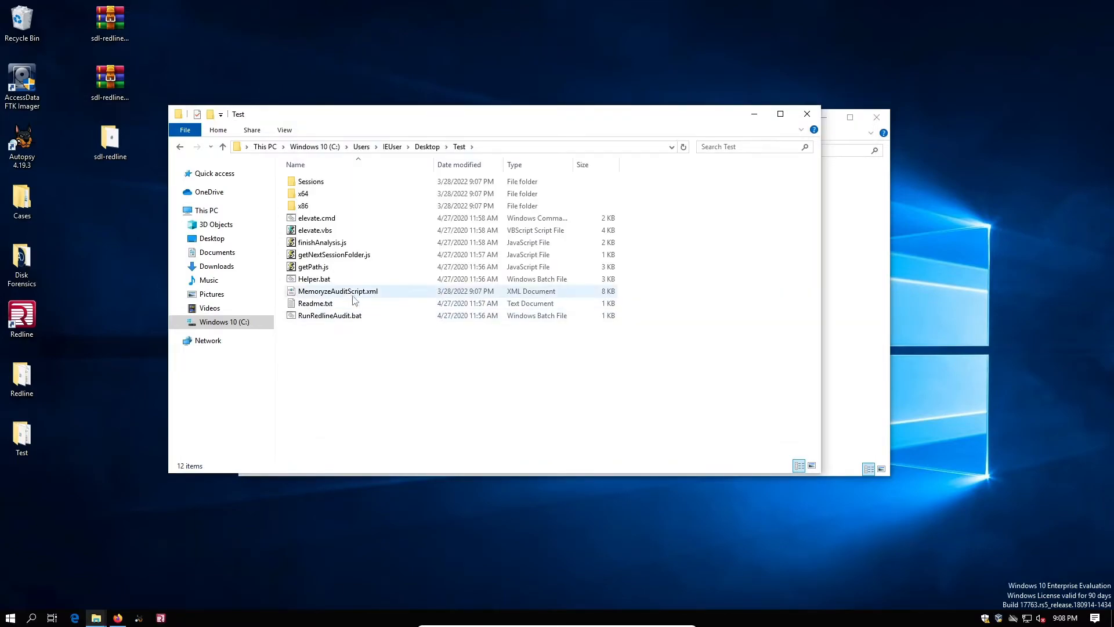
# Look through the Sessions and x64 folders in Test and return to the Test folder.
pyautogui.moveTo(432, 376); pyautogui.dragTo(401, 172)
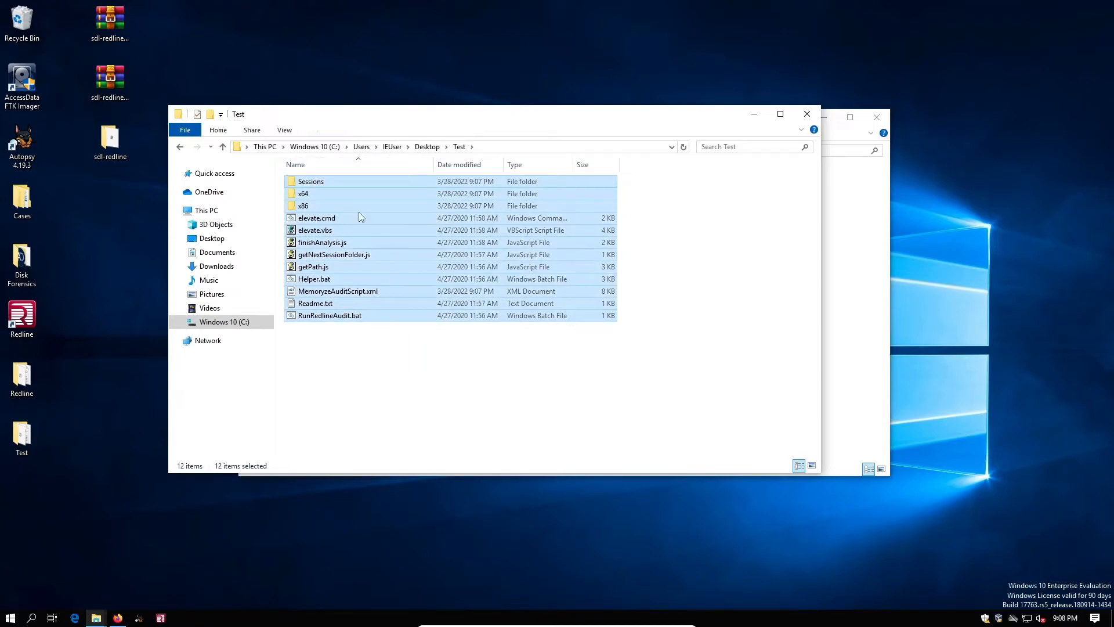
pyautogui.doubleClick(400, 184)
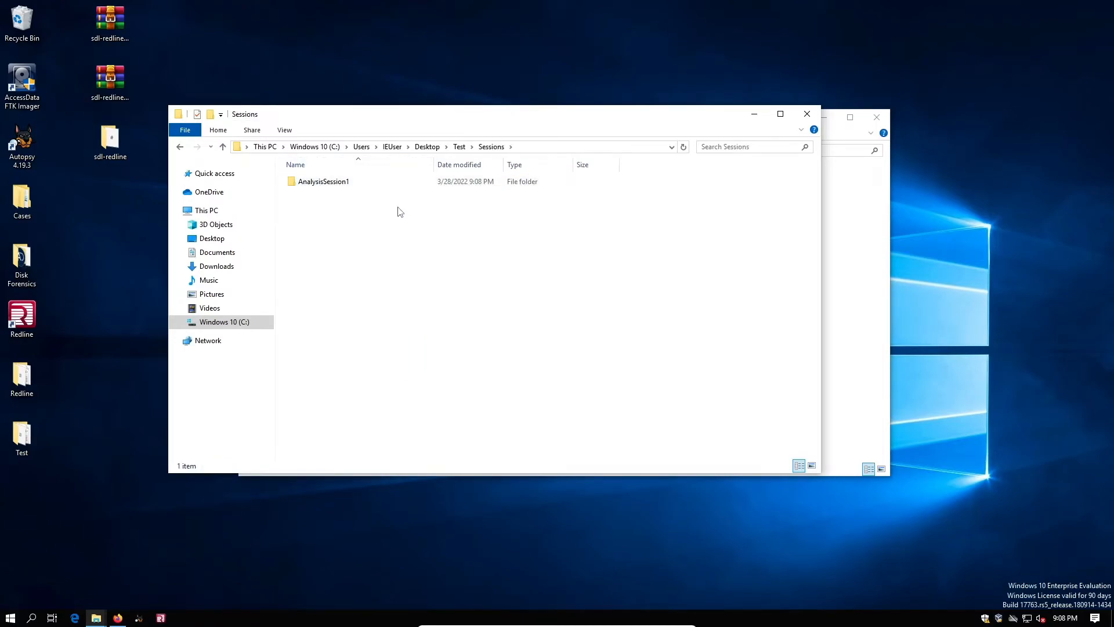
pyautogui.click(180, 150)
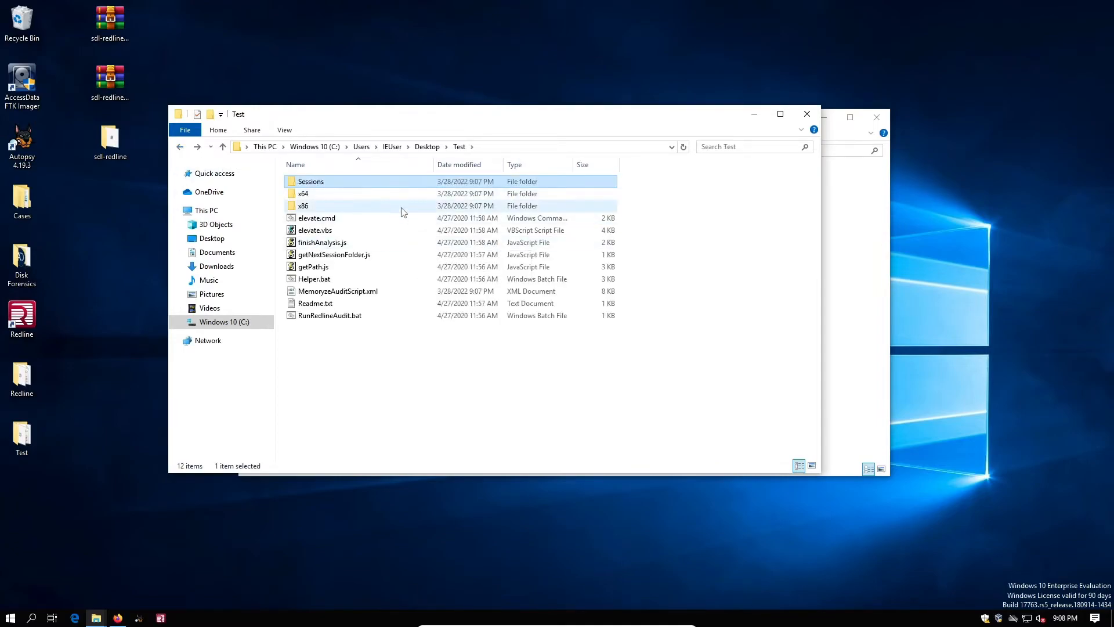
pyautogui.doubleClick(404, 205)
pyautogui.scroll(-10, 404, 201)
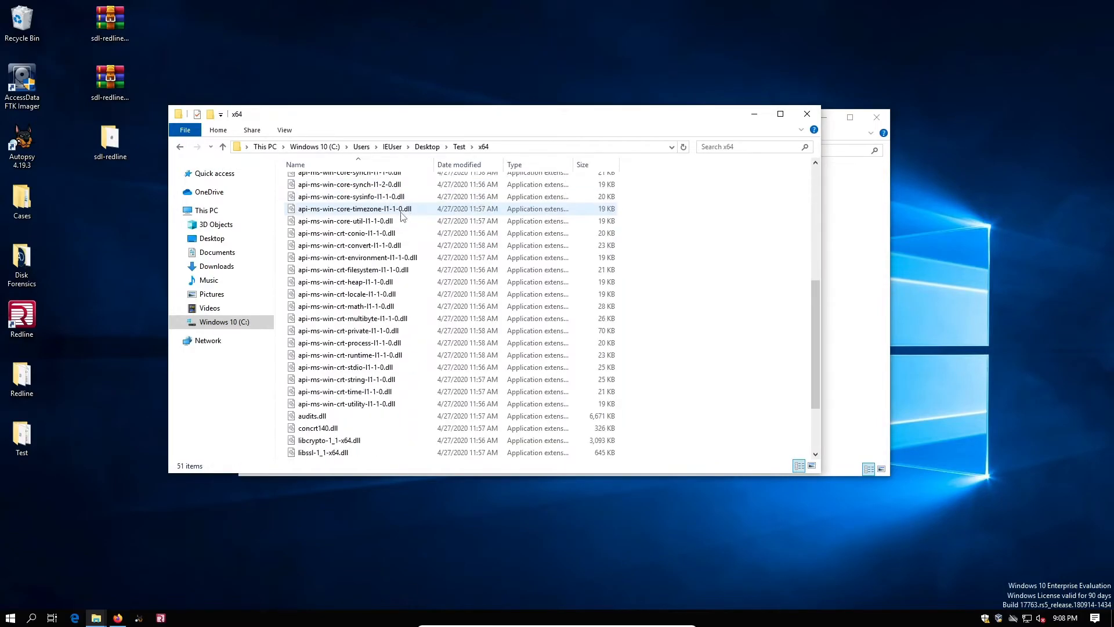
pyautogui.scroll(5, 404, 216)
pyautogui.scroll(-5, 404, 216)
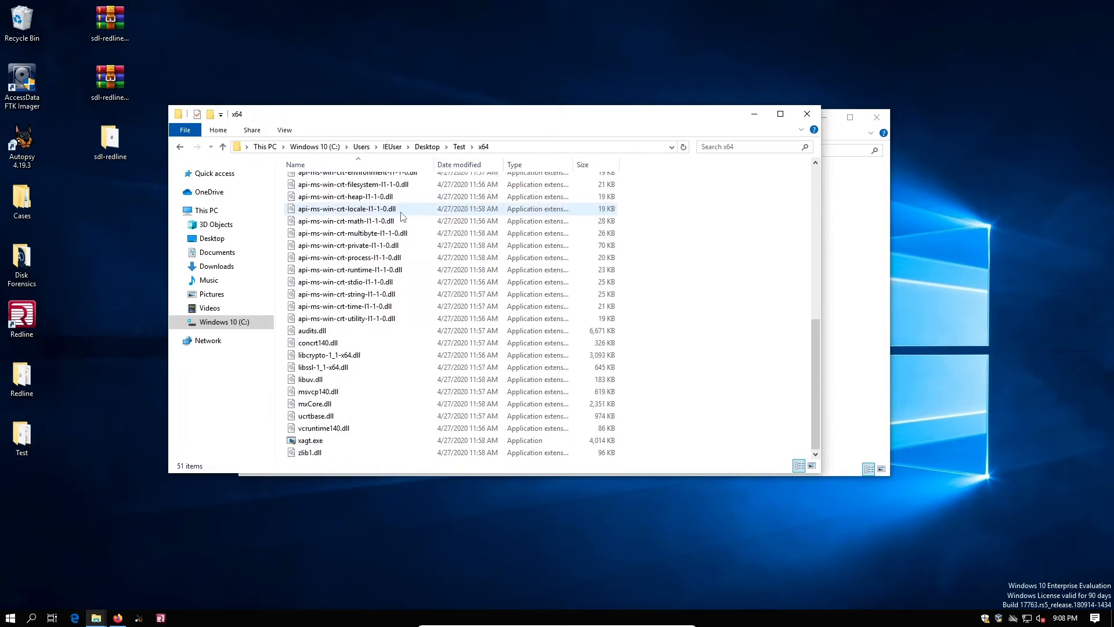
pyautogui.click(183, 147)
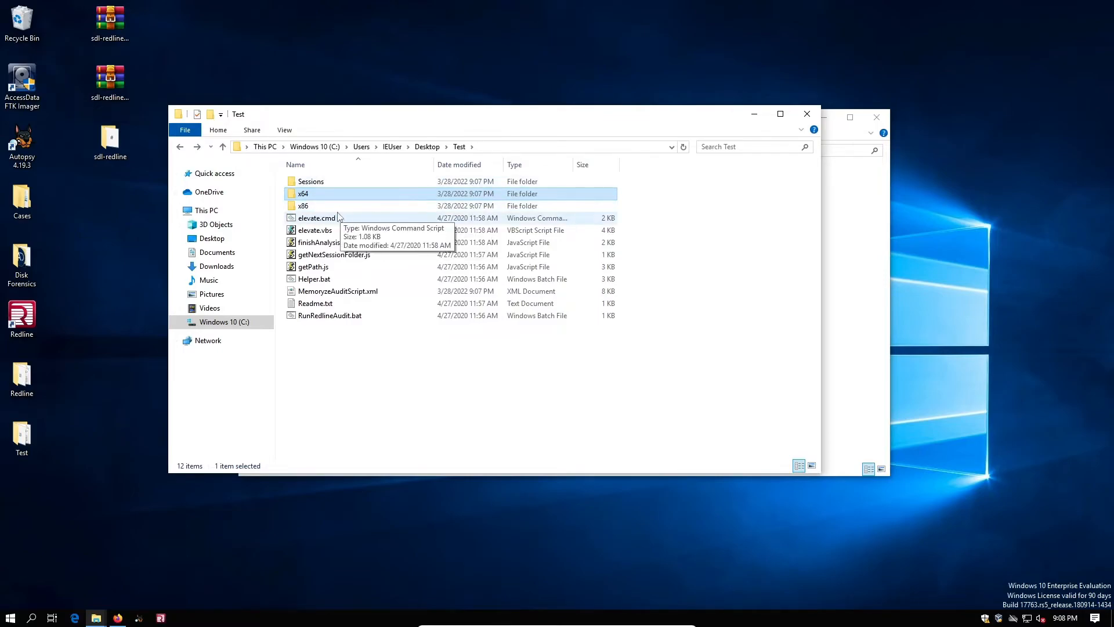
# Open AnalysisSession1.mans from Test's Sessions, AnalysisSession1 folder in Redline.
pyautogui.doubleClick(384, 181)
pyautogui.doubleClick(384, 181)
pyautogui.doubleClick(406, 195)
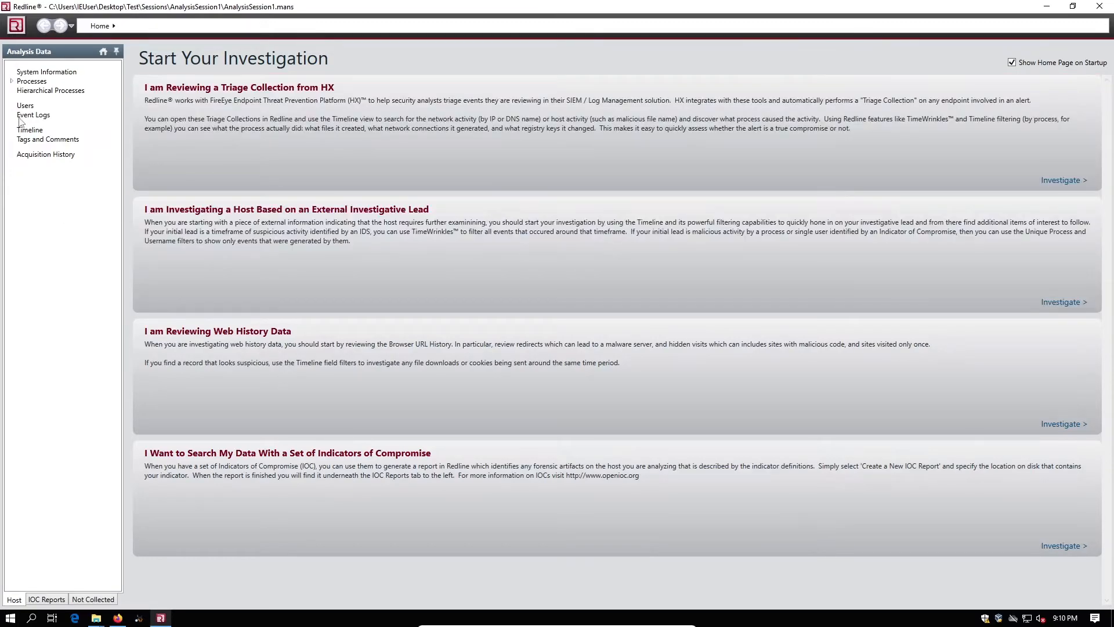
# Review the host's System Information, including its drives and total physical memory.
pyautogui.click(43, 72)
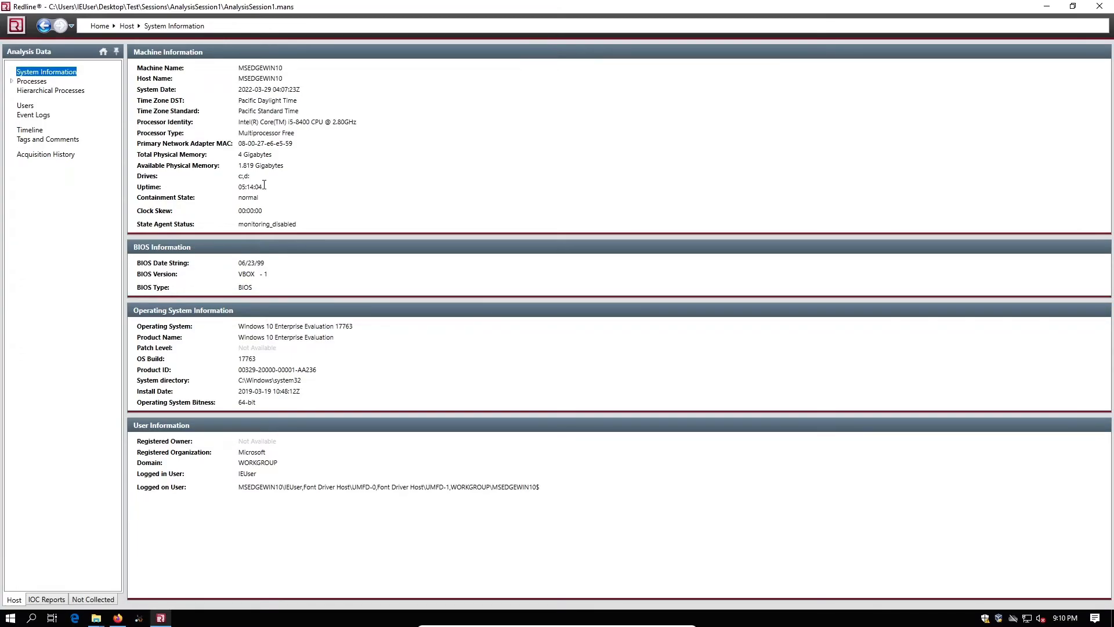
pyautogui.moveTo(249, 176); pyautogui.dragTo(236, 175)
pyautogui.click(254, 155)
# Browse the full list of collected processes and return to its beginning.
pyautogui.click(36, 84)
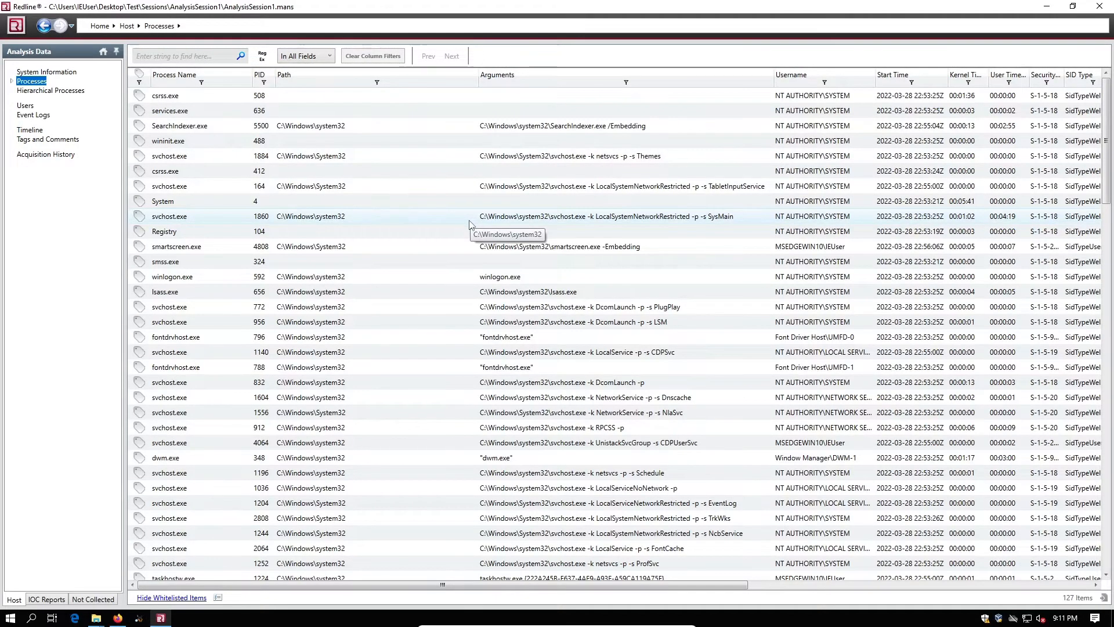
pyautogui.scroll(-15, 470, 223)
pyautogui.scroll(-15, 470, 223)
pyautogui.scroll(-4, 470, 226)
pyautogui.scroll(10, 471, 226)
pyautogui.scroll(10, 471, 225)
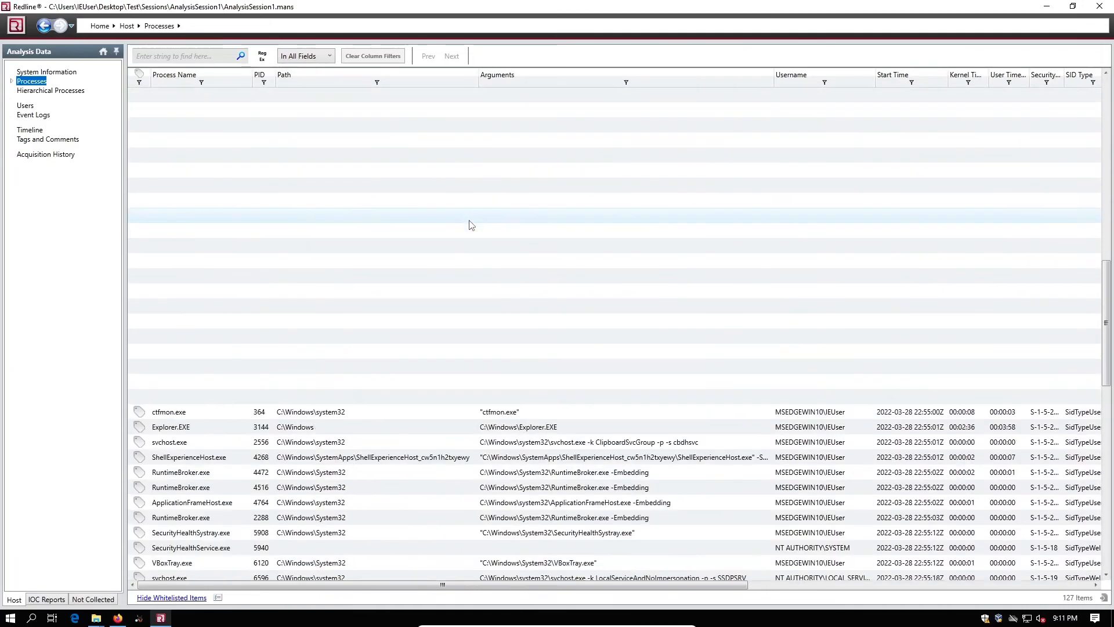
pyautogui.scroll(5, 339, 144)
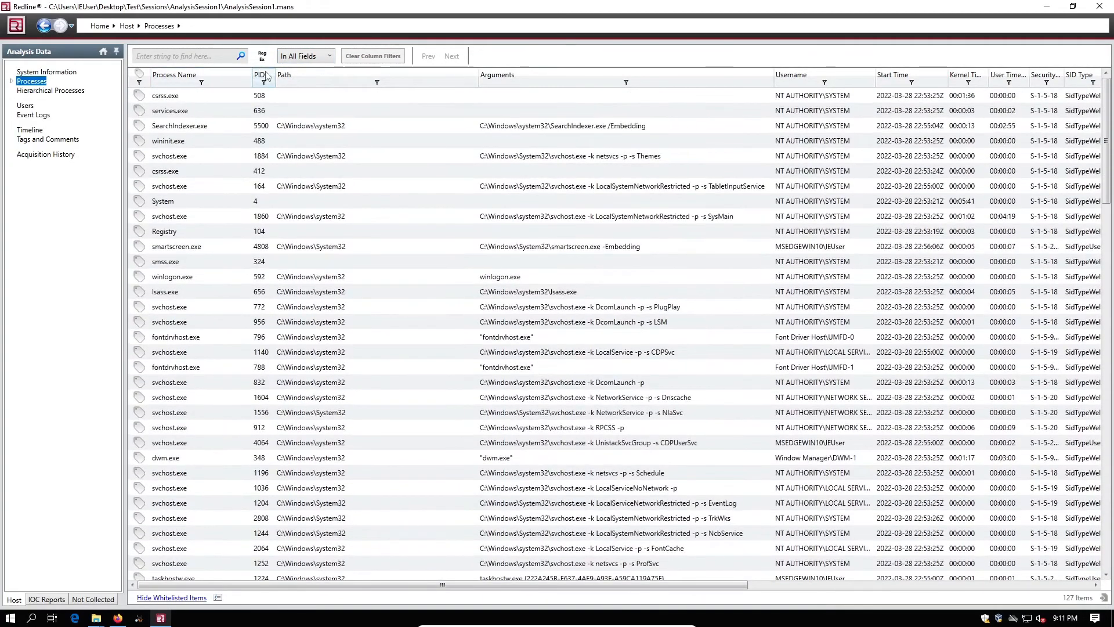
# Search the process list for lsass and tag the lsass.exe process as Follow-up Required.
pyautogui.click(212, 60)
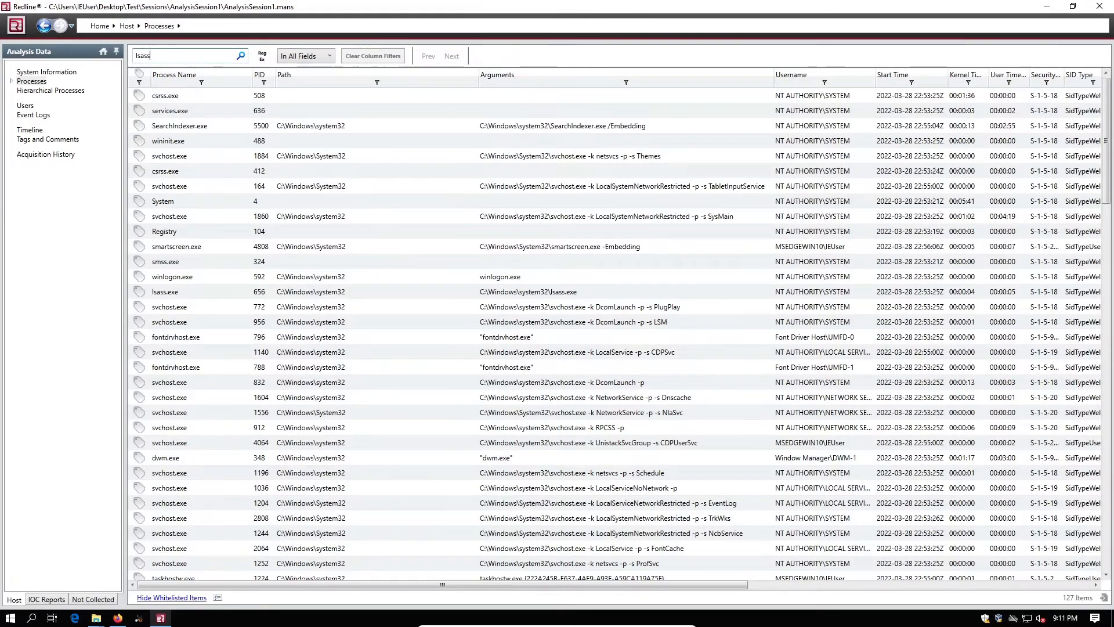
pyautogui.press('Return')
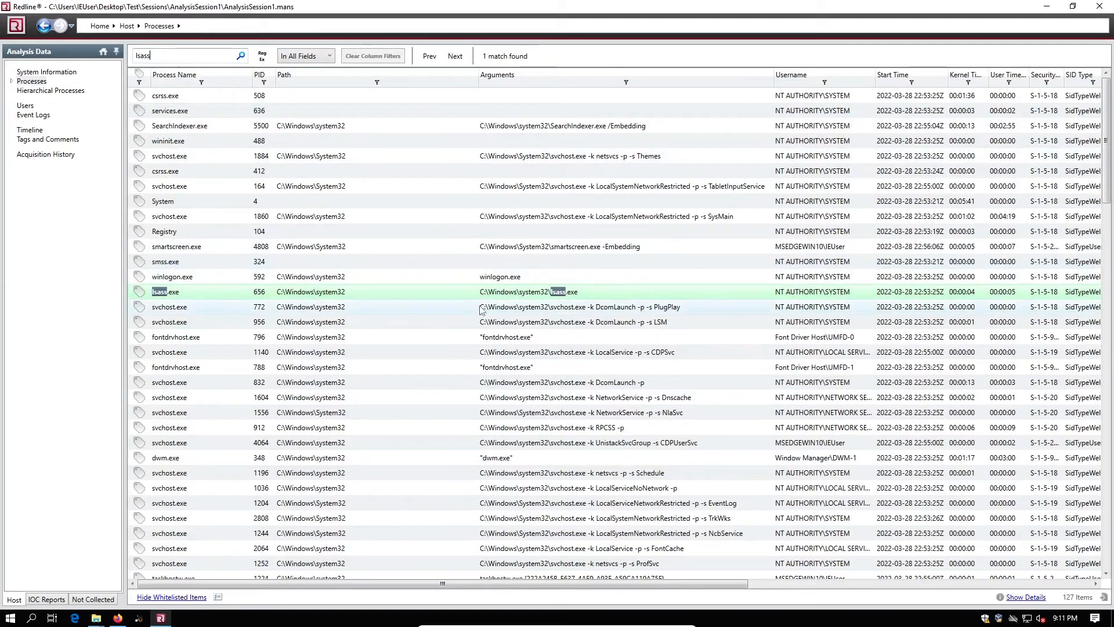
pyautogui.rightClick(682, 297)
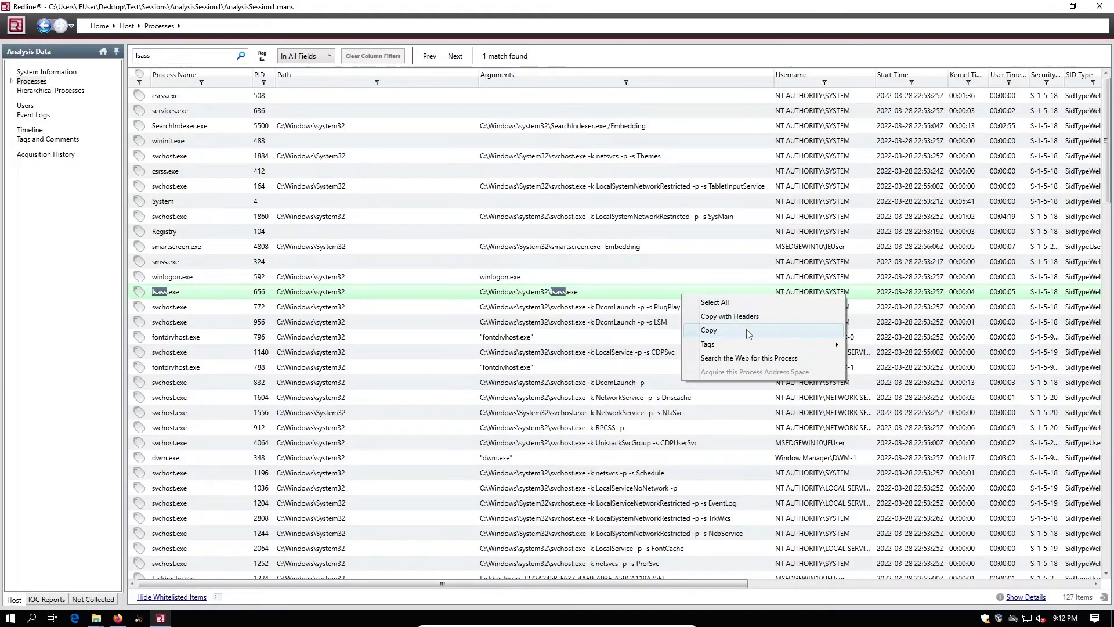
pyautogui.moveTo(748, 348)
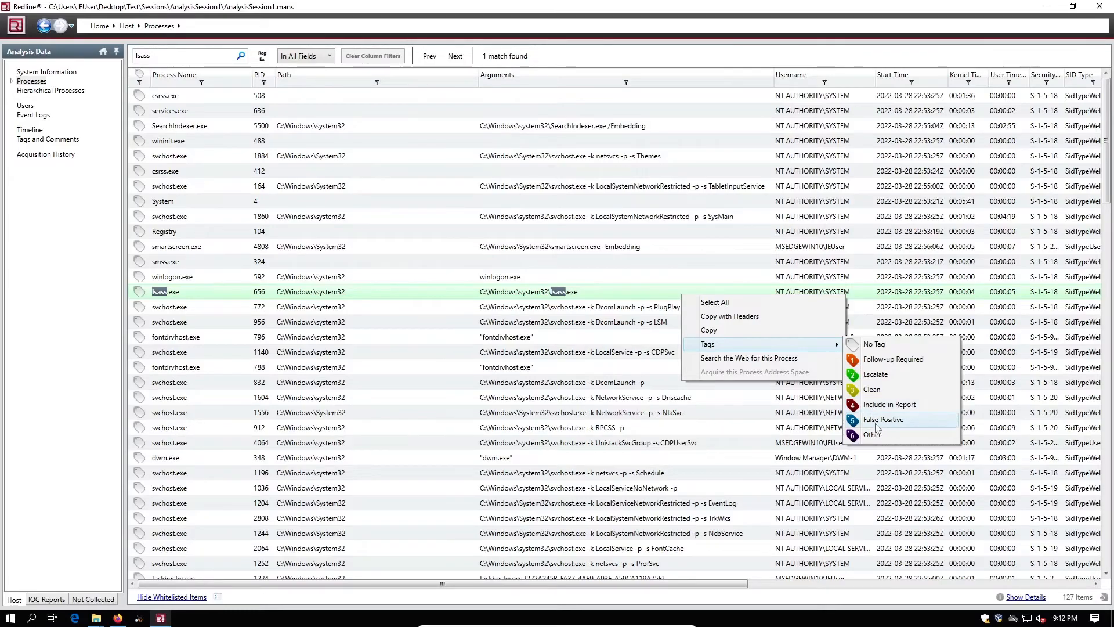
pyautogui.click(891, 361)
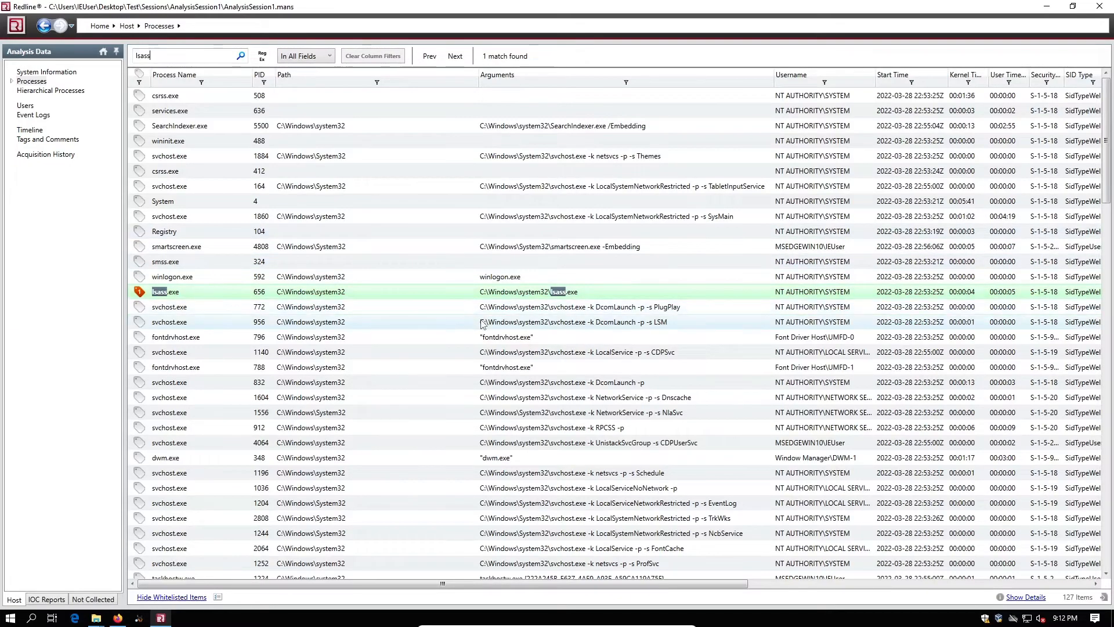
# Review the fields available for narrowing the process search, leaving it set to all fields.
pyautogui.click(323, 61)
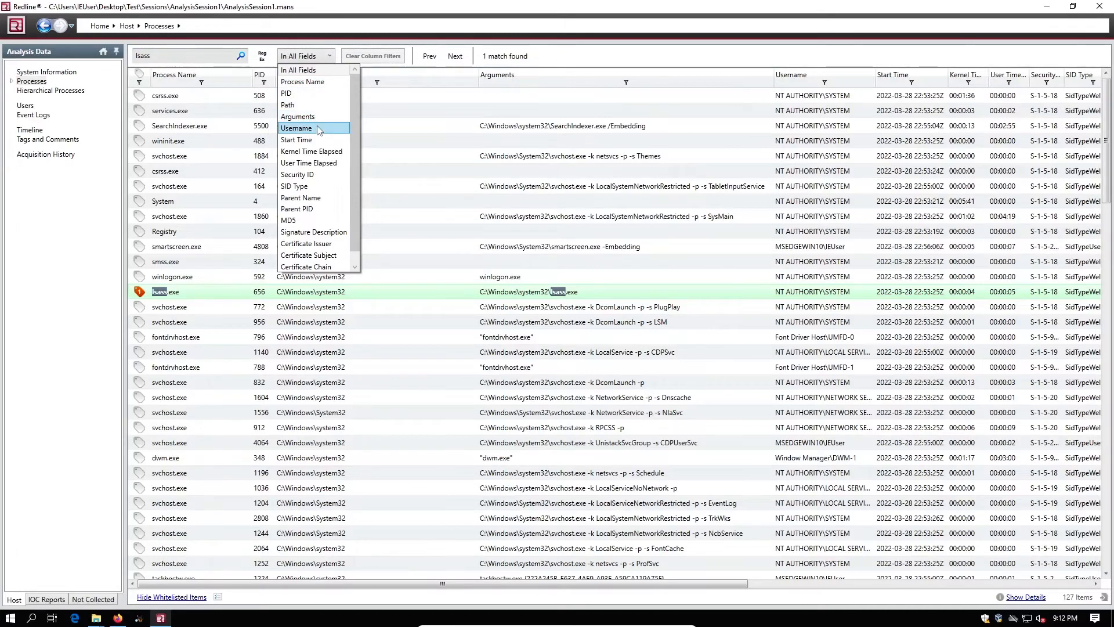
pyautogui.scroll(-1, 318, 123)
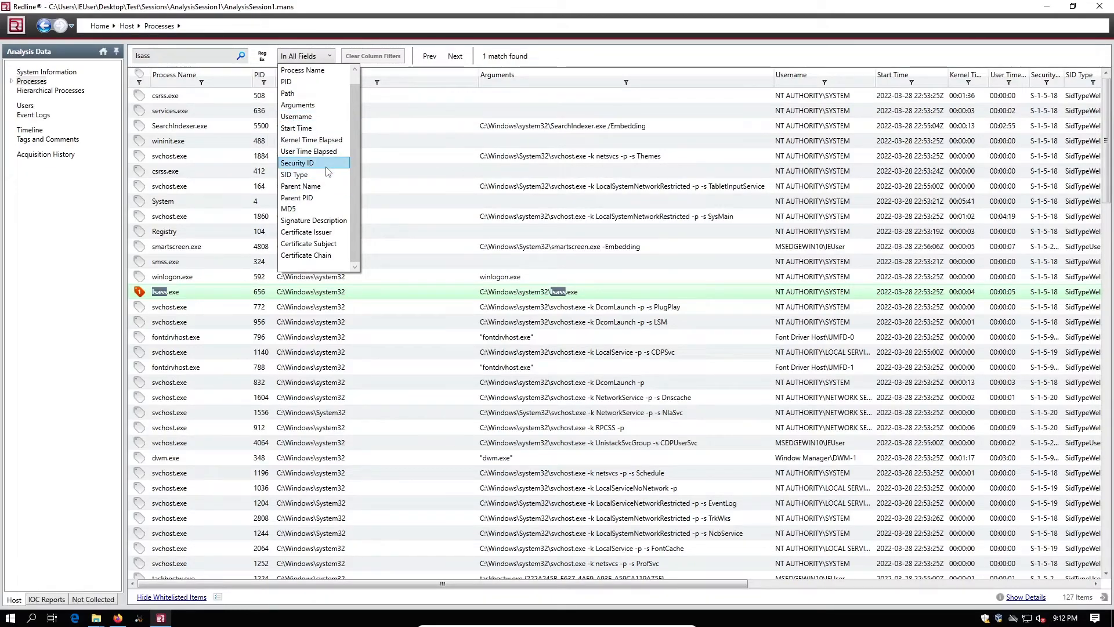
pyautogui.click(433, 165)
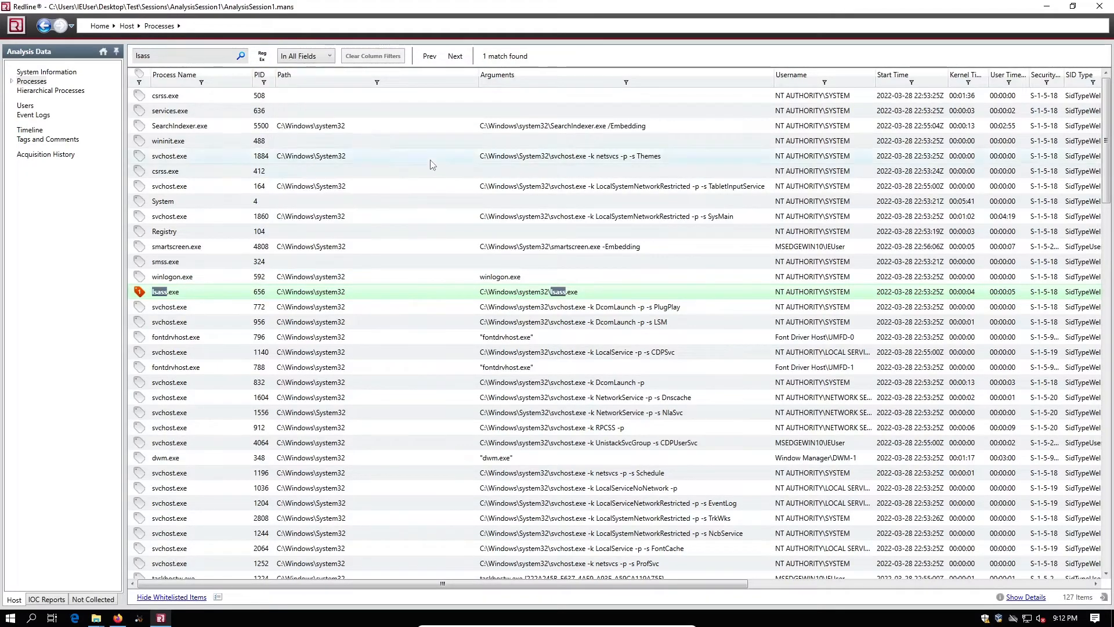
# Examine the parent-child relationships between processes in the Hierarchical Processes view.
pyautogui.click(64, 92)
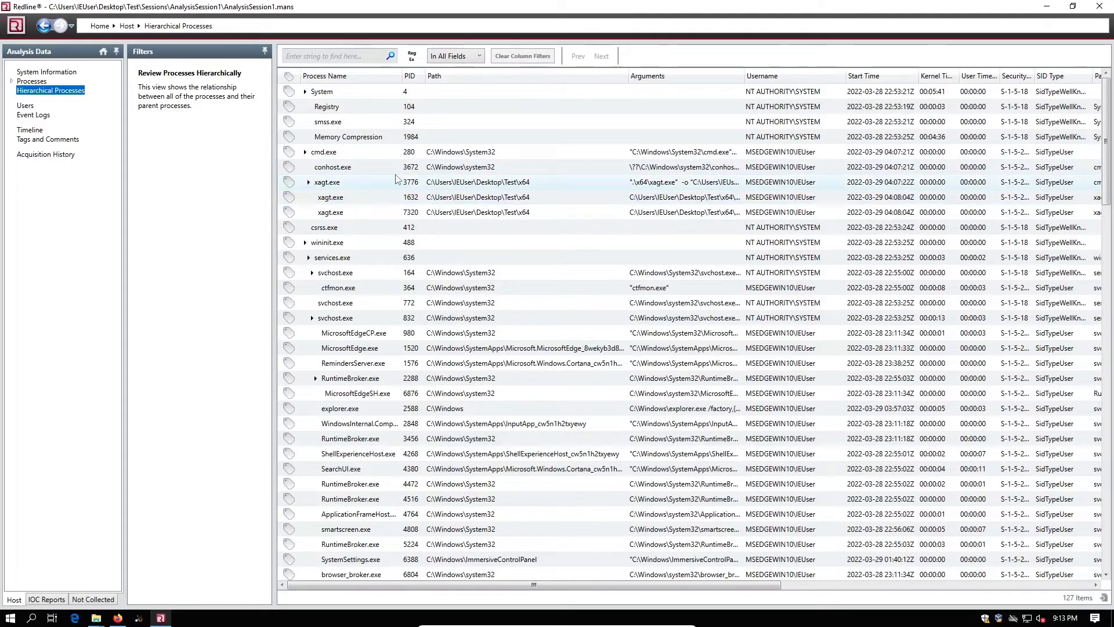
pyautogui.scroll(-3, 401, 185)
pyautogui.scroll(-5, 402, 186)
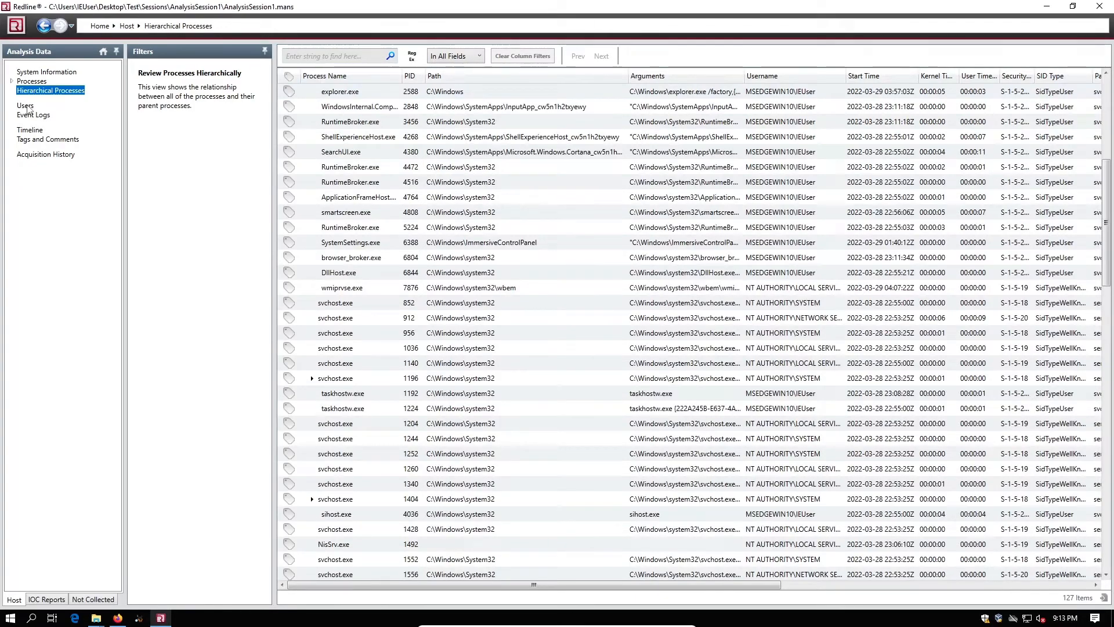
# Open the collected Users view and widen the User Password Age, SID, Full Name and Description columns.
pyautogui.click(25, 105)
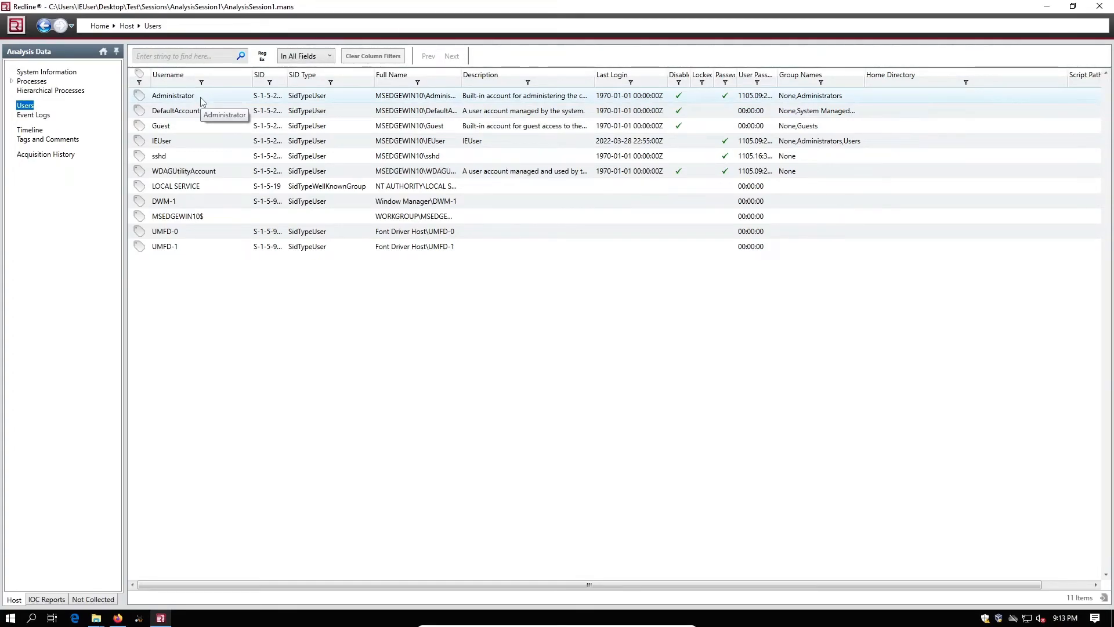
pyautogui.moveTo(777, 79); pyautogui.dragTo(882, 77)
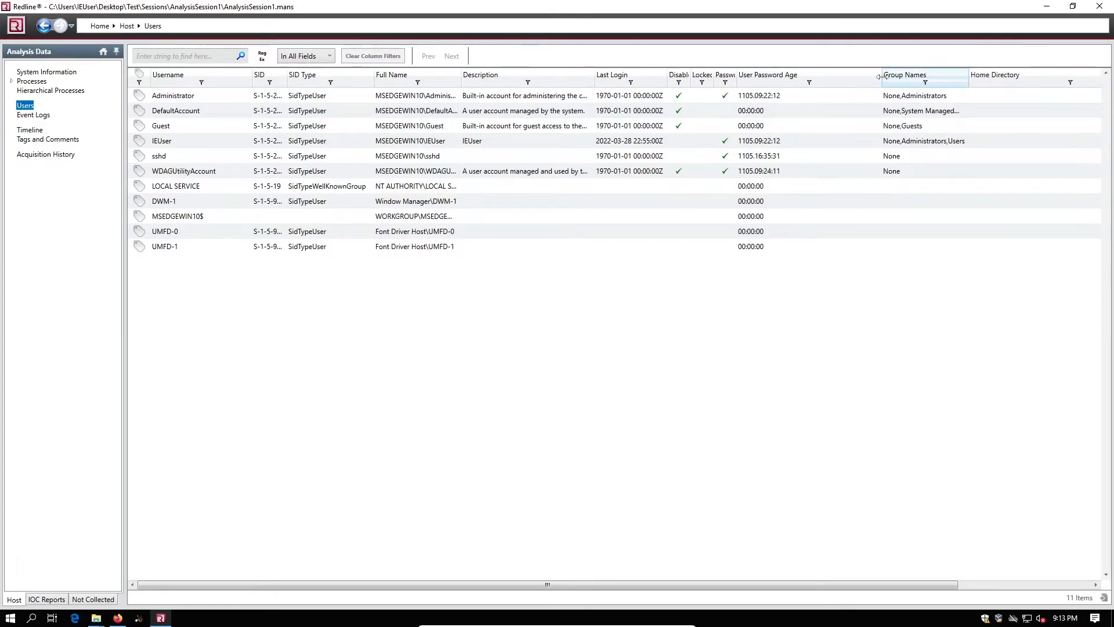
pyautogui.moveTo(882, 77); pyautogui.dragTo(882, 76)
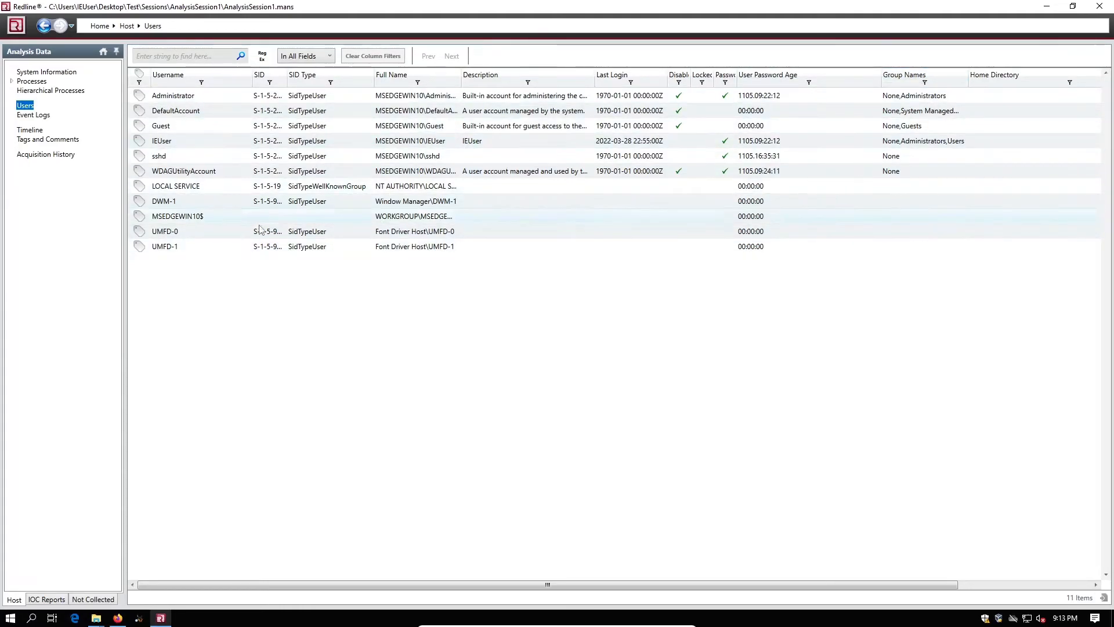
pyautogui.moveTo(286, 74); pyautogui.dragTo(468, 80)
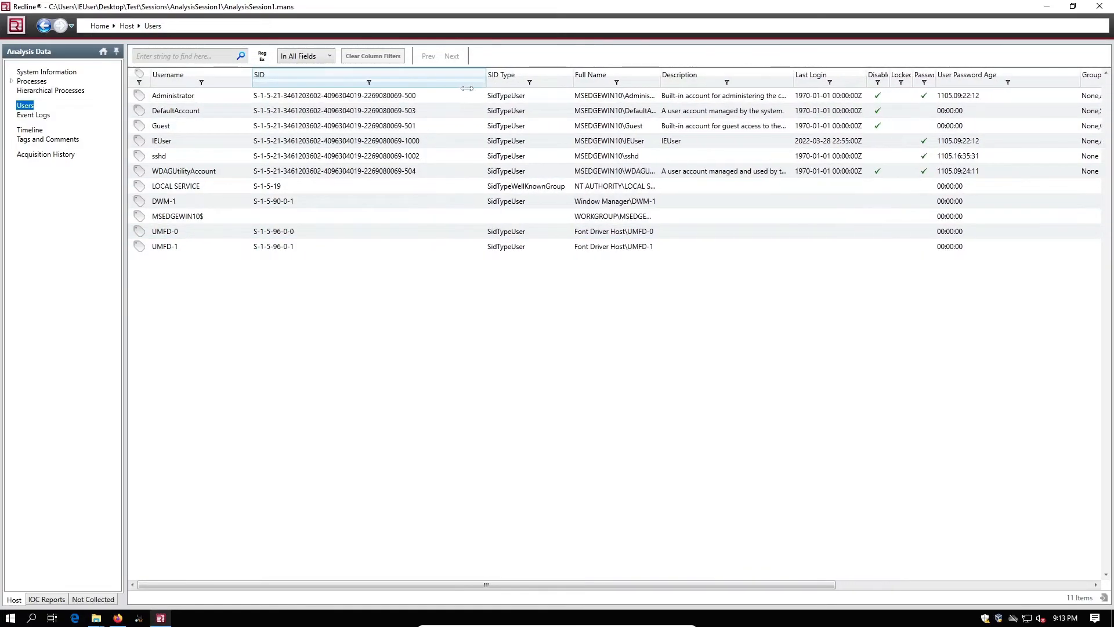
pyautogui.click(429, 103)
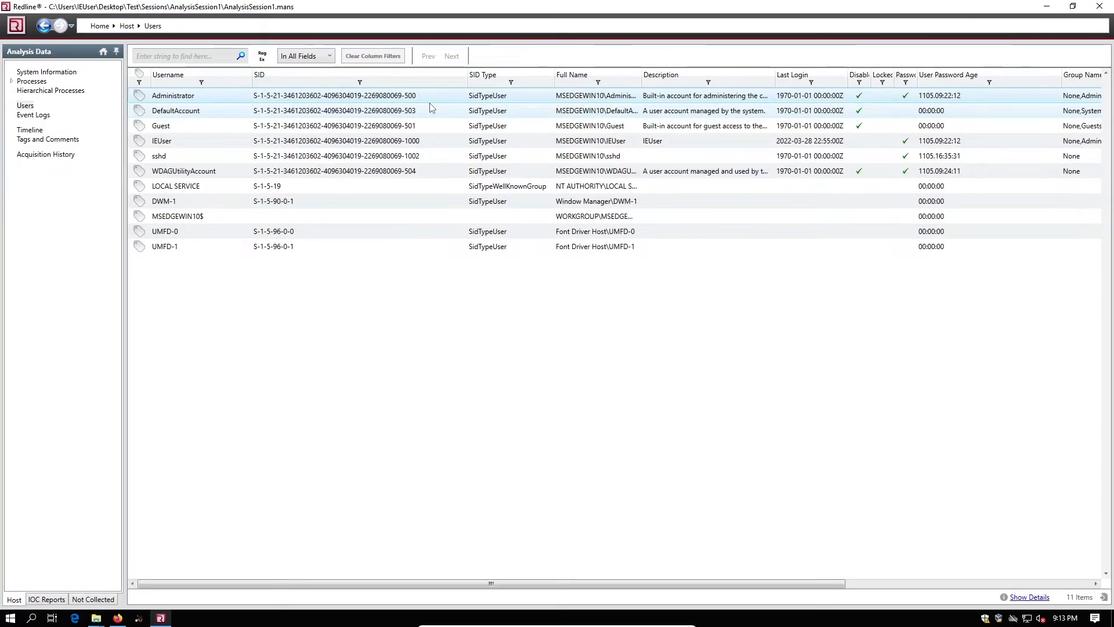
pyautogui.moveTo(640, 75); pyautogui.dragTo(714, 76)
pyautogui.moveTo(846, 84); pyautogui.dragTo(928, 81)
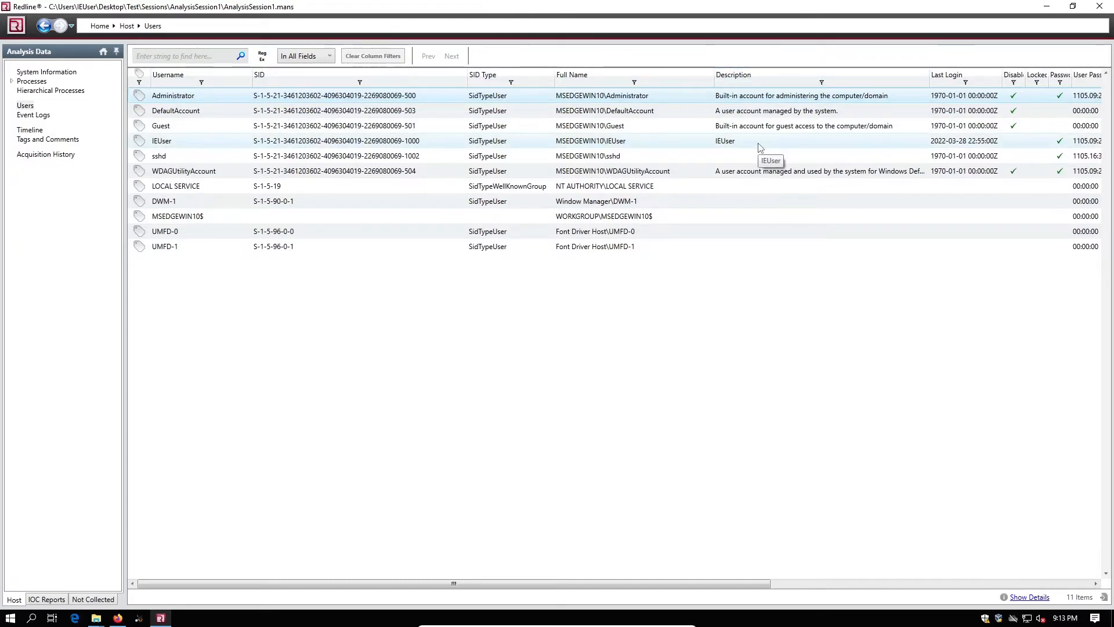
# Check the Guest and Administrator accounts' status and widen the Password Required column in the Users view.
pyautogui.moveTo(443, 584); pyautogui.dragTo(379, 569)
pyautogui.click(192, 127)
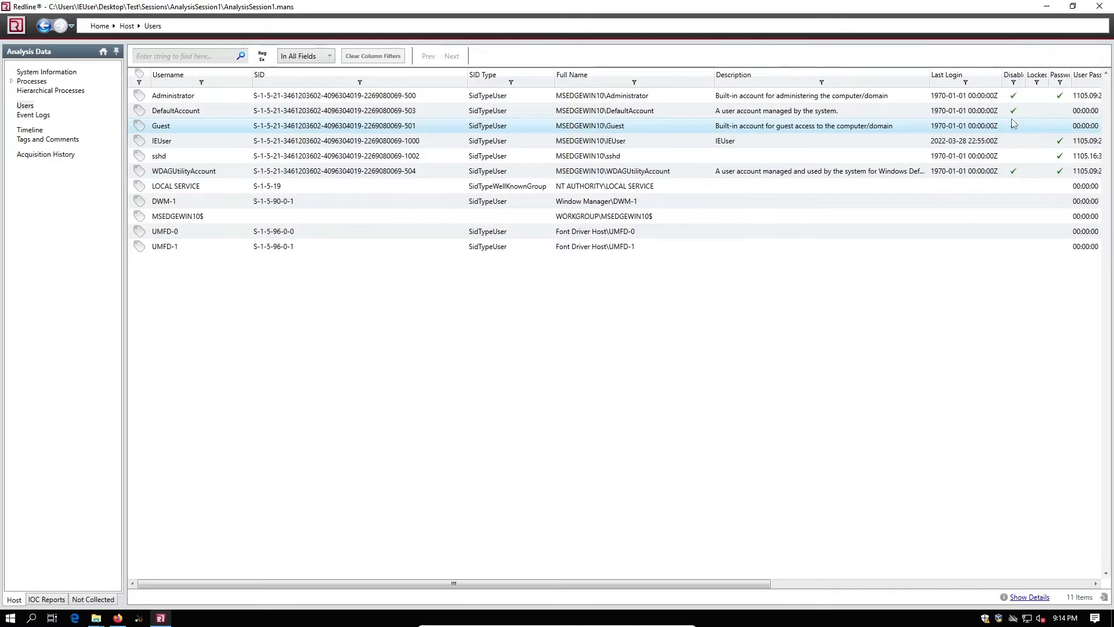
pyautogui.click(1007, 98)
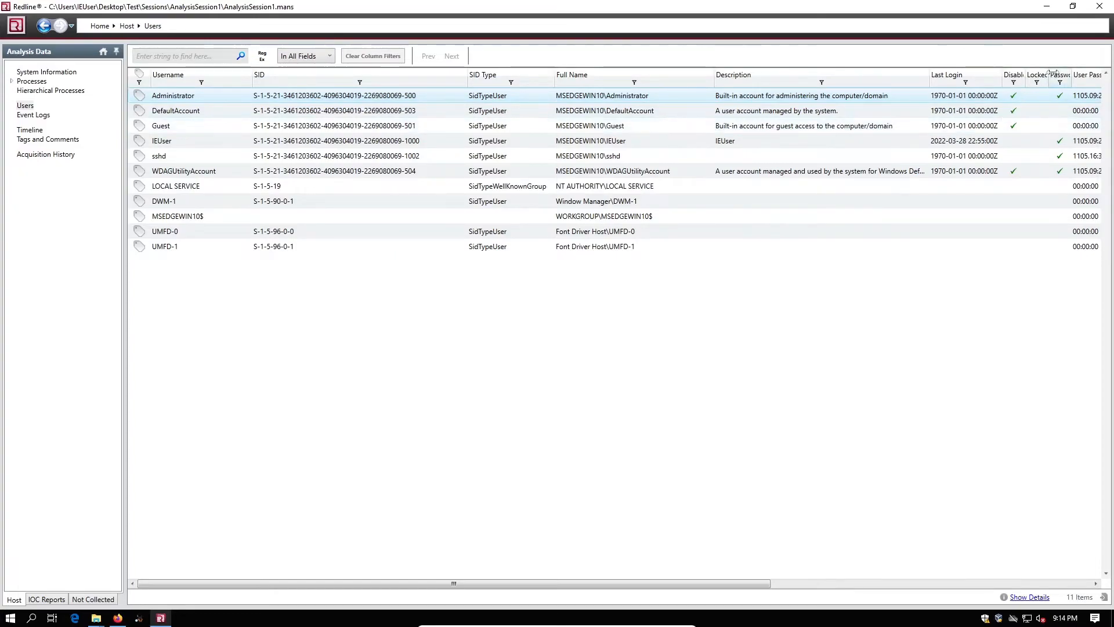
pyautogui.moveTo(1068, 75); pyautogui.dragTo(1105, 76)
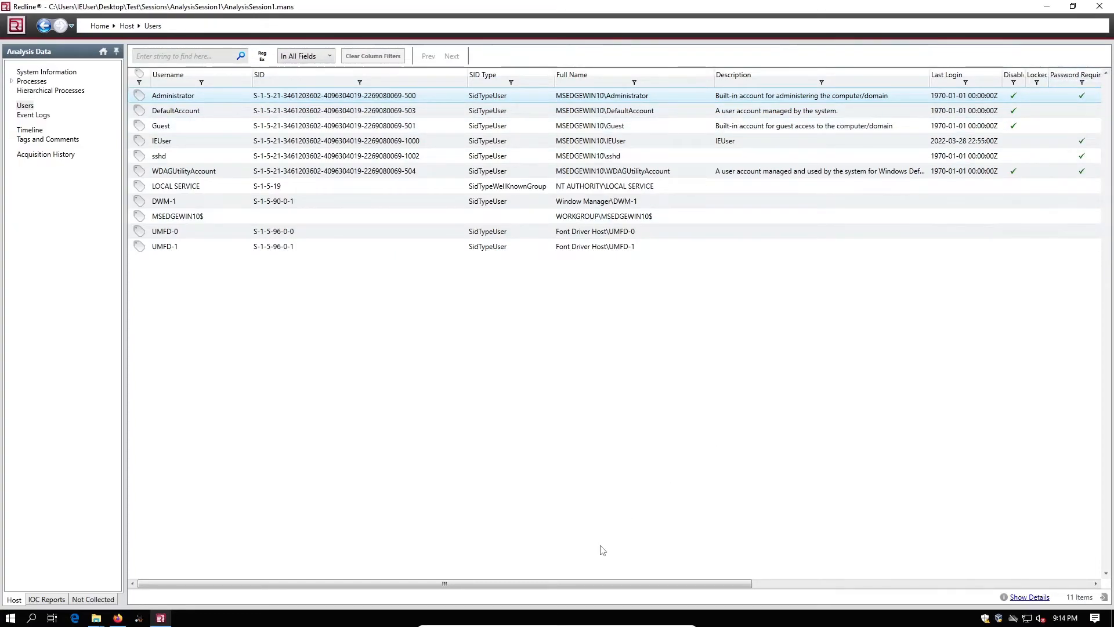
pyautogui.moveTo(549, 583); pyautogui.dragTo(208, 377)
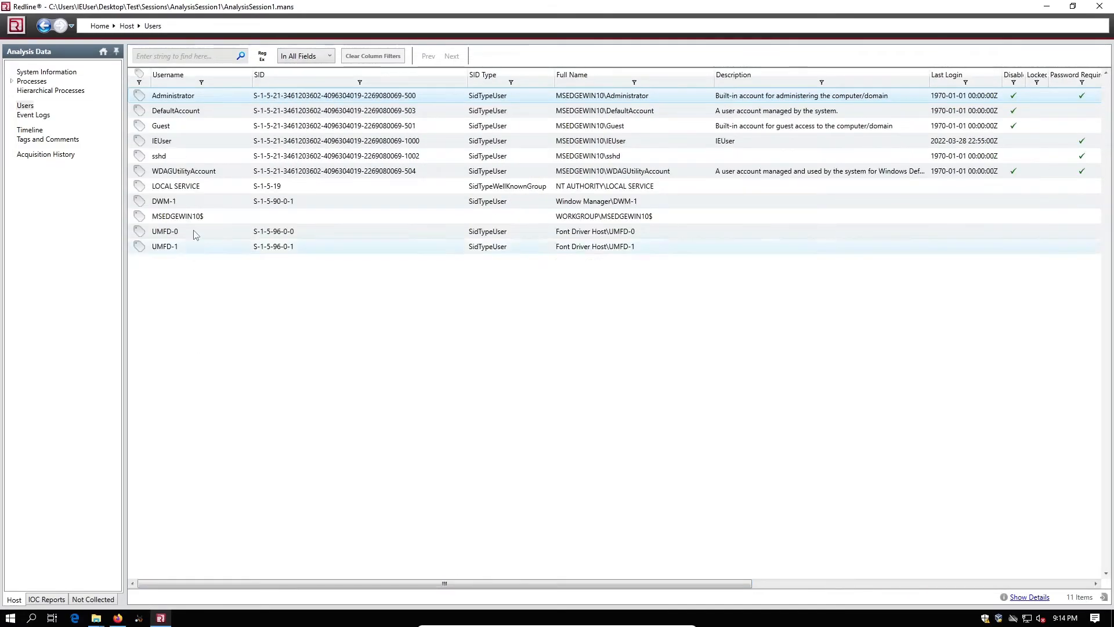
# Open the Event Logs view and review its searchable fields and first log entries.
pyautogui.click(34, 115)
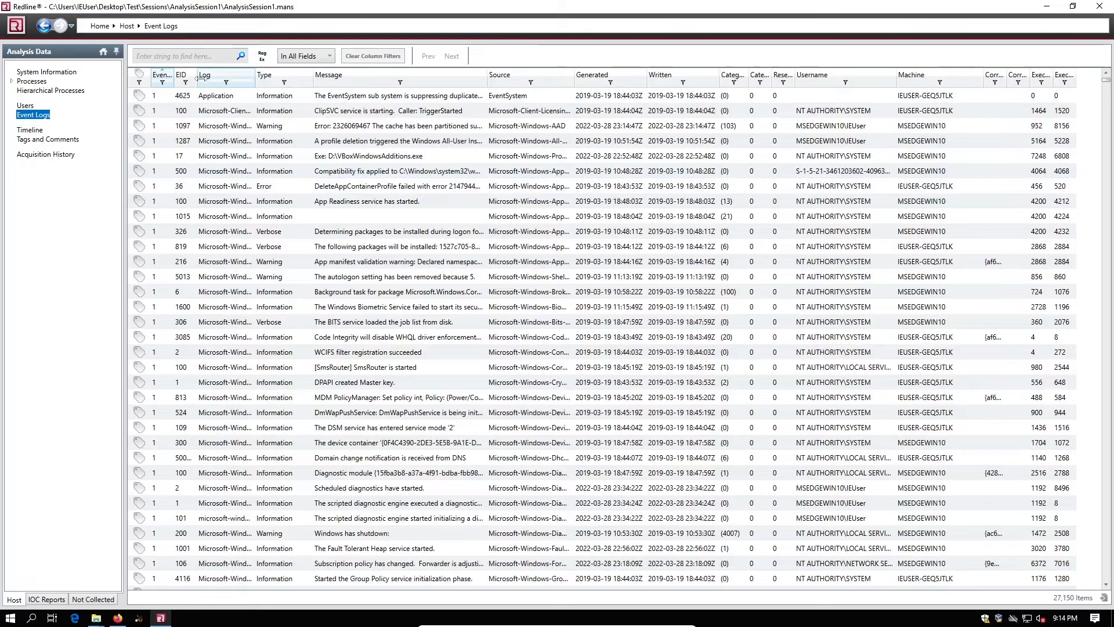
pyautogui.click(306, 56)
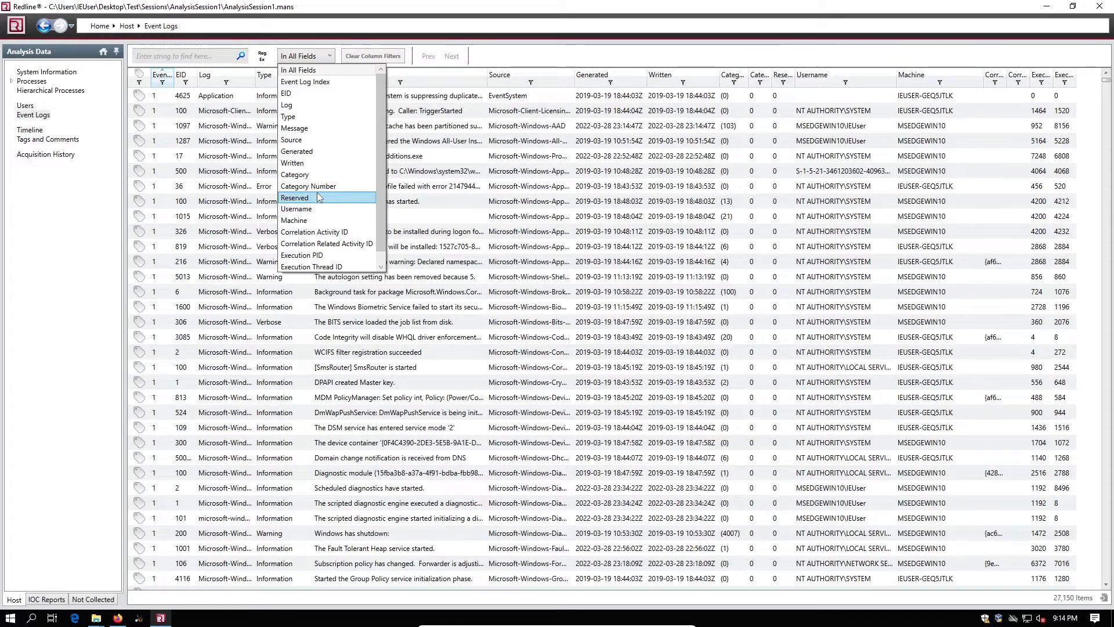
pyautogui.click(204, 56)
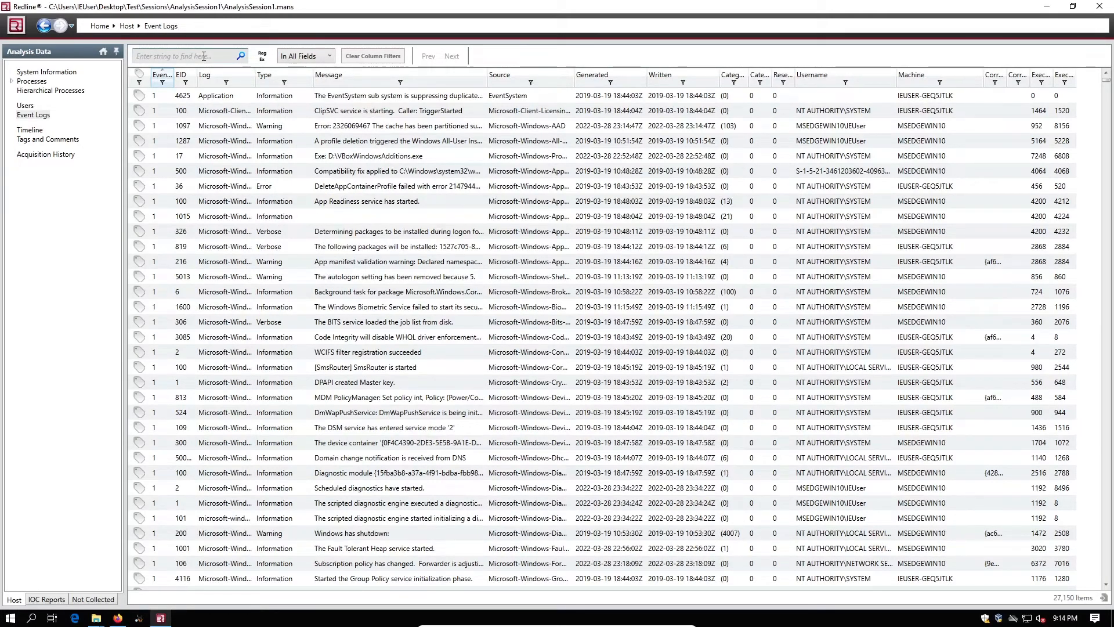
pyautogui.scroll(-10, 271, 185)
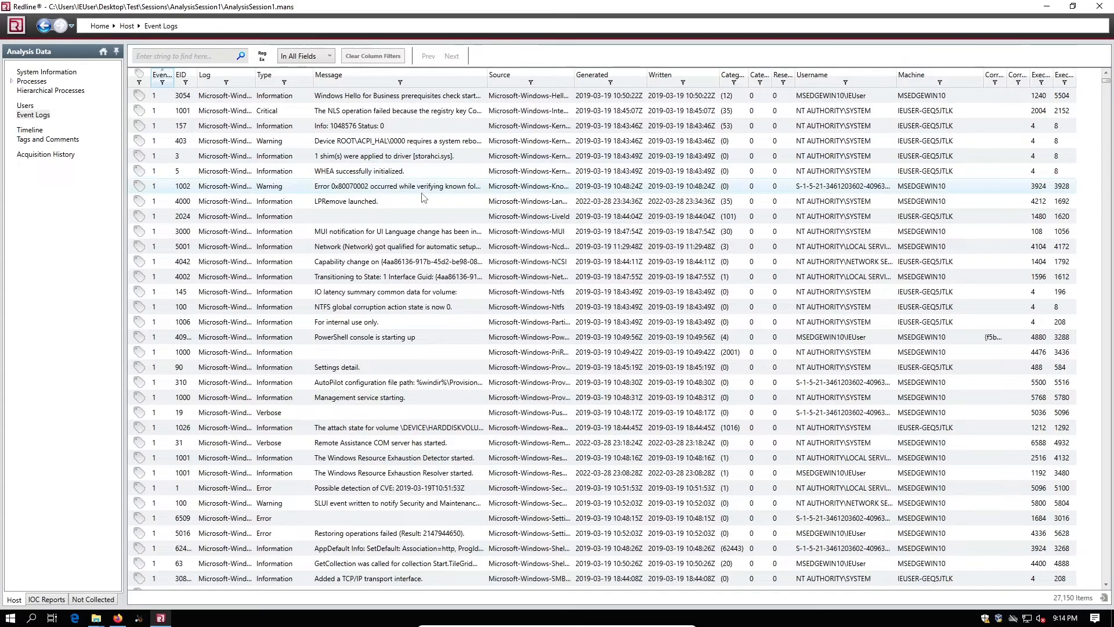
pyautogui.scroll(12, 423, 197)
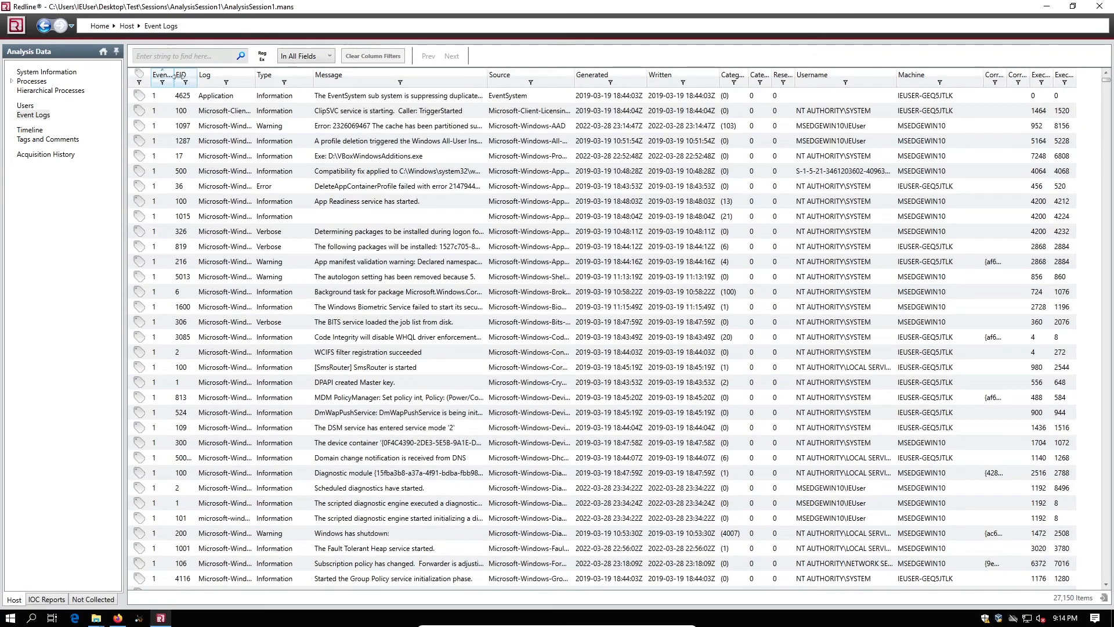
# Widen the Log column to read the full log names and look over the remaining event columns and search fields.
pyautogui.moveTo(256, 76); pyautogui.dragTo(446, 83)
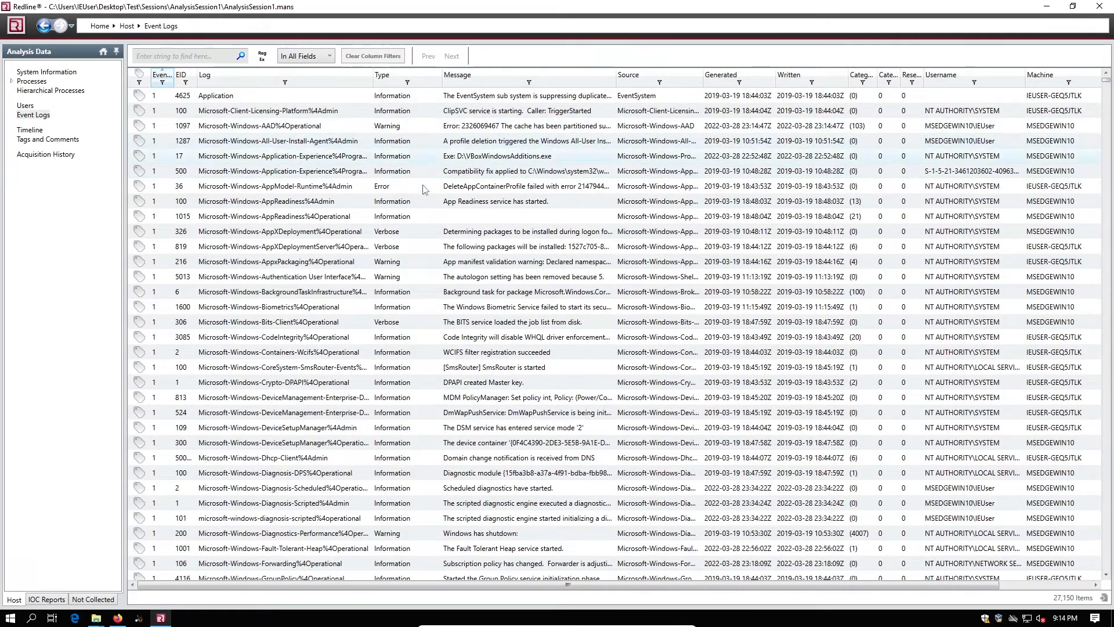
pyautogui.scroll(-8, 421, 239)
pyautogui.scroll(8, 464, 174)
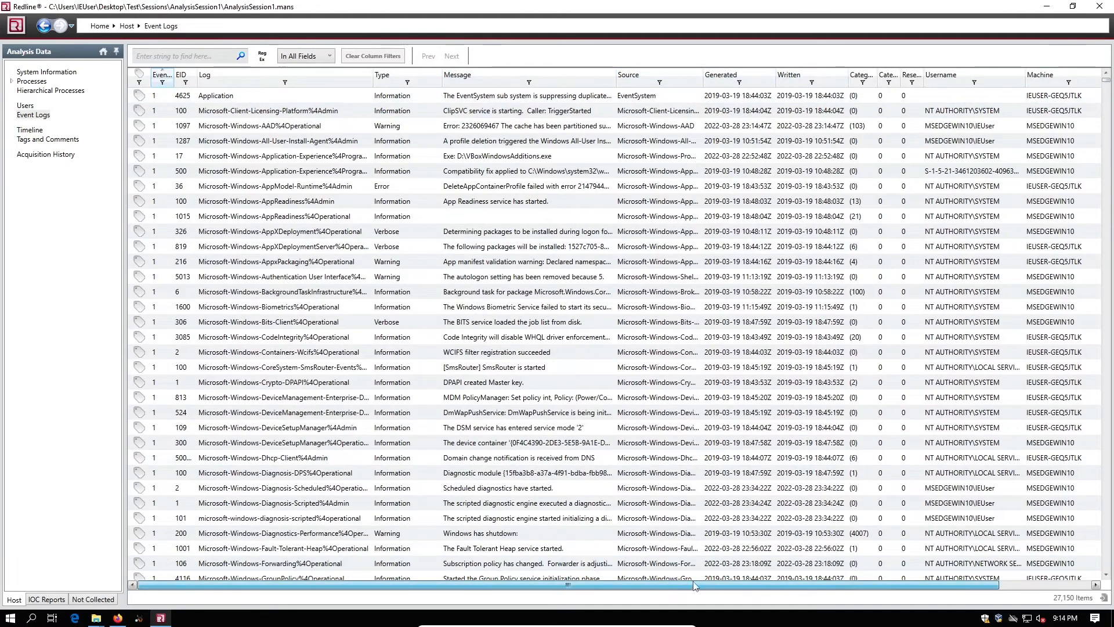
pyautogui.moveTo(820, 584); pyautogui.dragTo(911, 568)
pyautogui.moveTo(1006, 570); pyautogui.dragTo(522, 505)
pyautogui.click(314, 59)
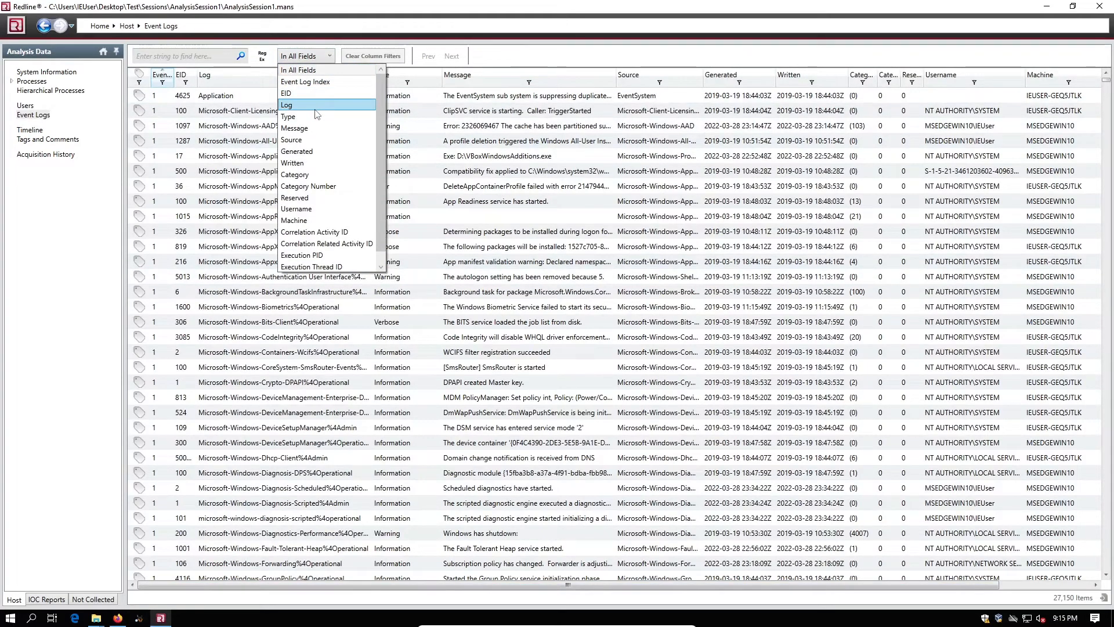
pyautogui.click(550, 51)
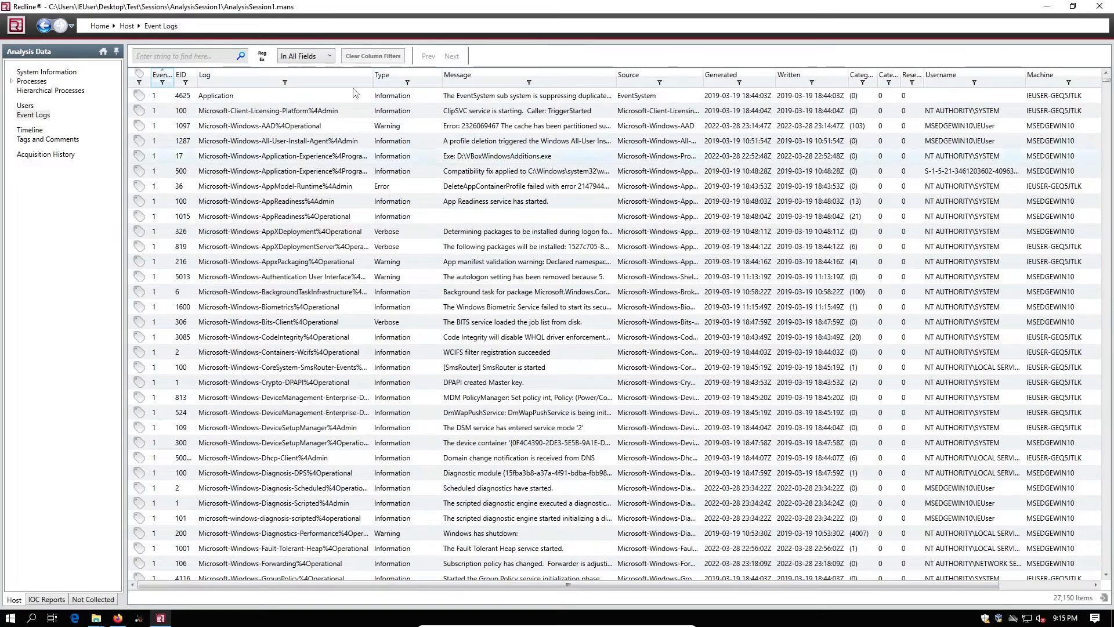
# Search the event logs' Type field for Warning and look through the highlighted entries.
pyautogui.click(328, 56)
pyautogui.click(302, 118)
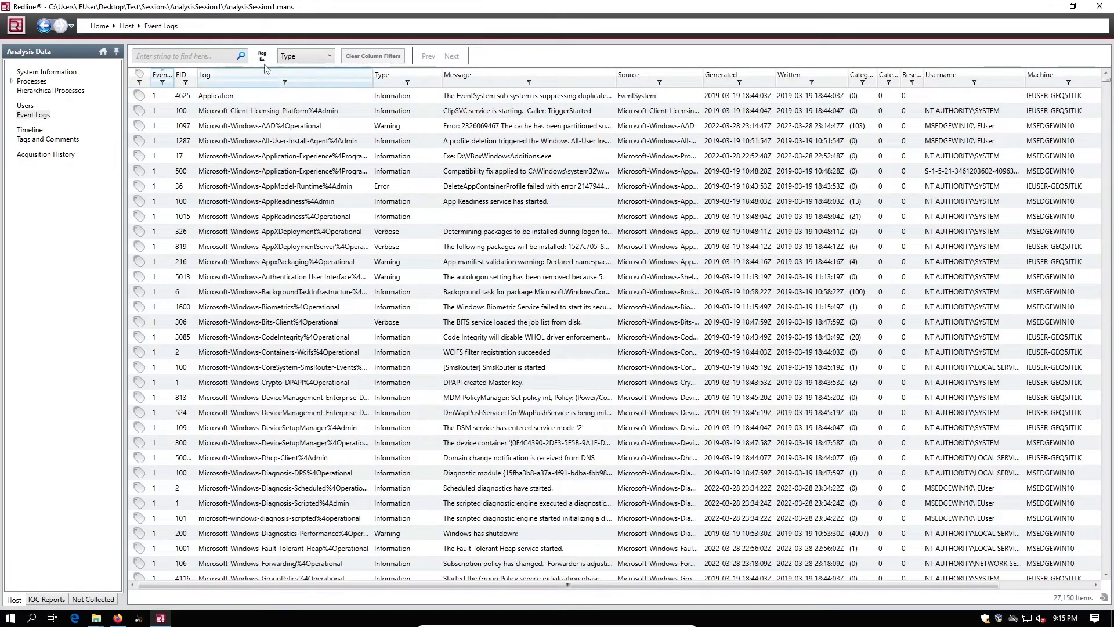
pyautogui.click(223, 52)
pyautogui.write('Warning')
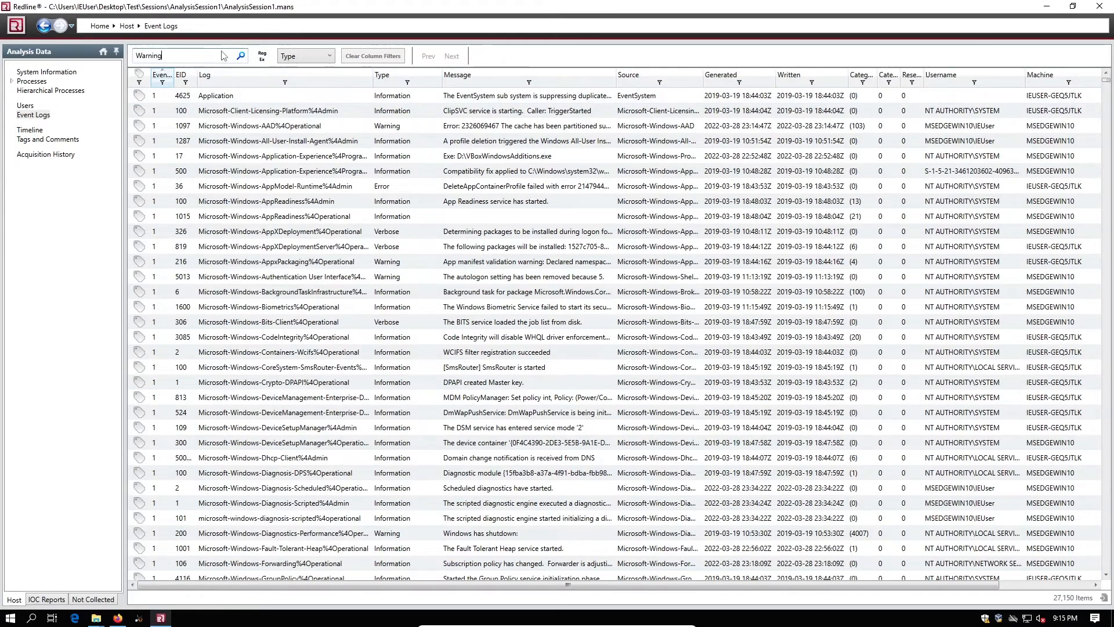
pyautogui.press('Return')
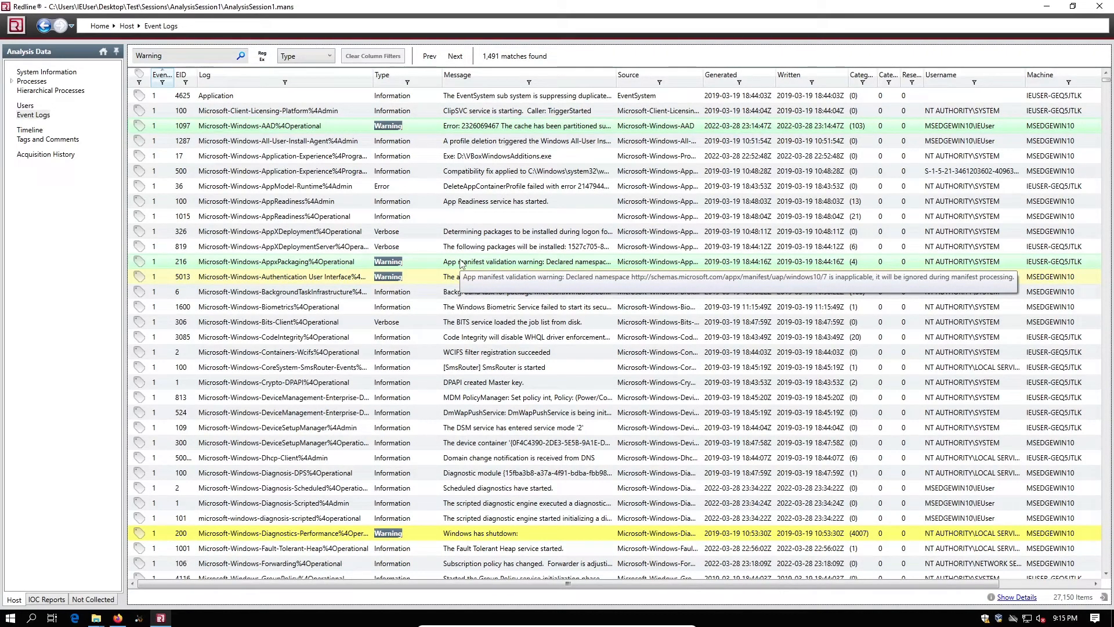
pyautogui.scroll(-5, 514, 401)
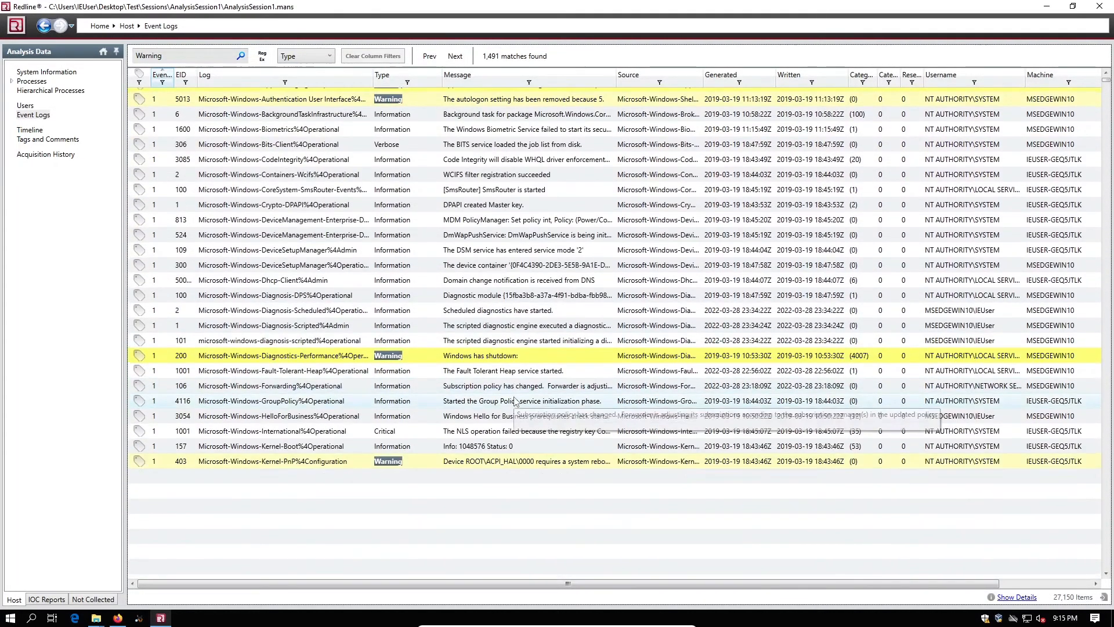
pyautogui.scroll(5, 514, 400)
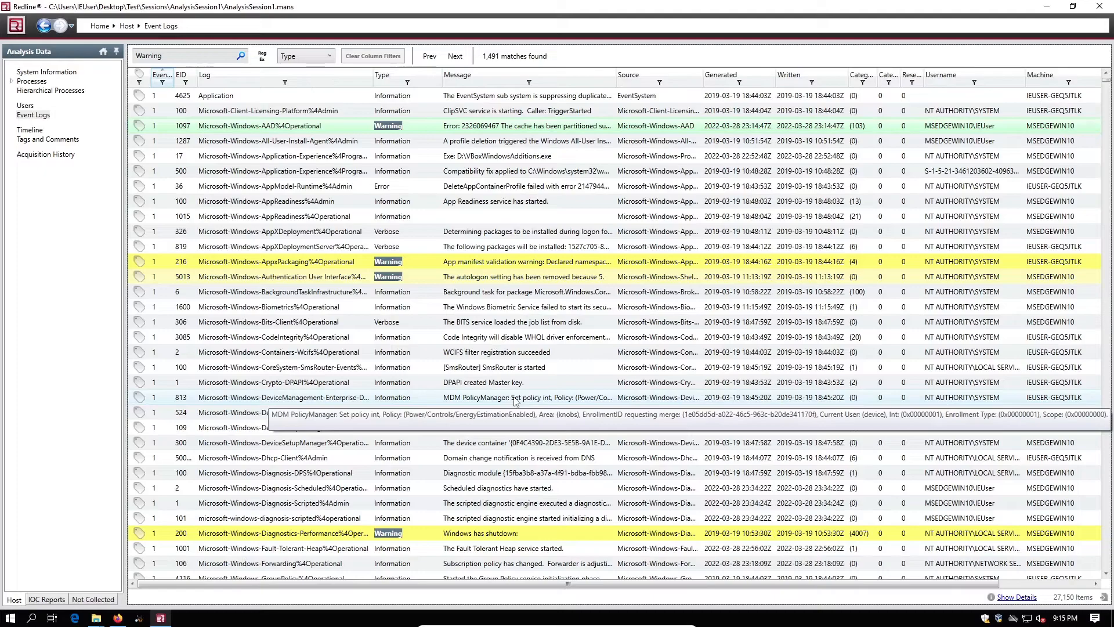
# Open the Timeline view, browse its earliest events and select the Administrator account's last login entry.
pyautogui.click(36, 132)
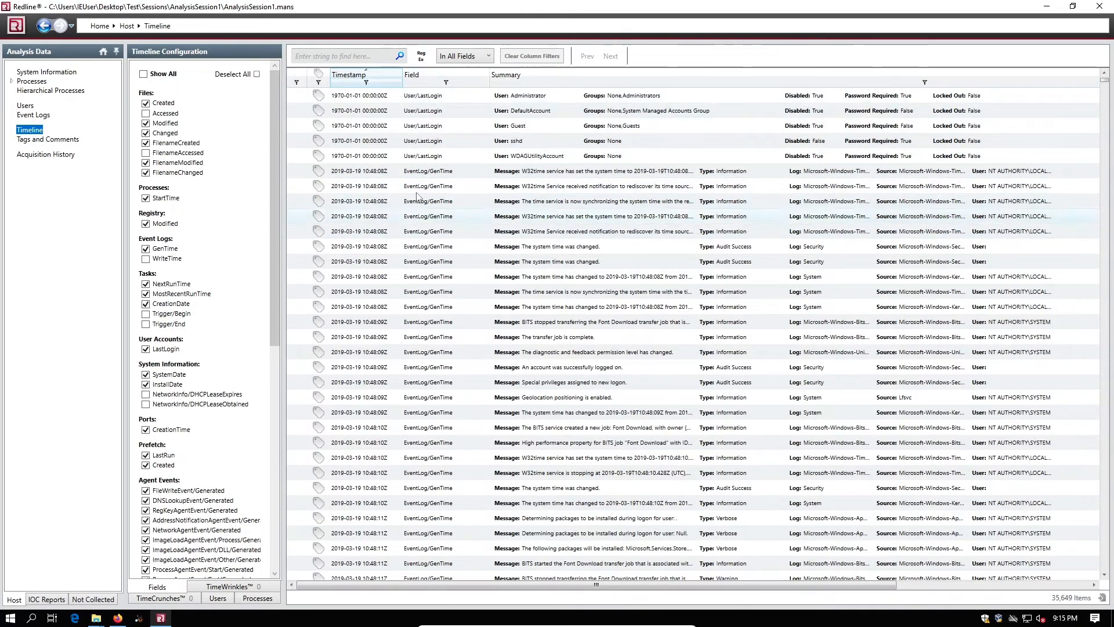
pyautogui.scroll(-6, 447, 238)
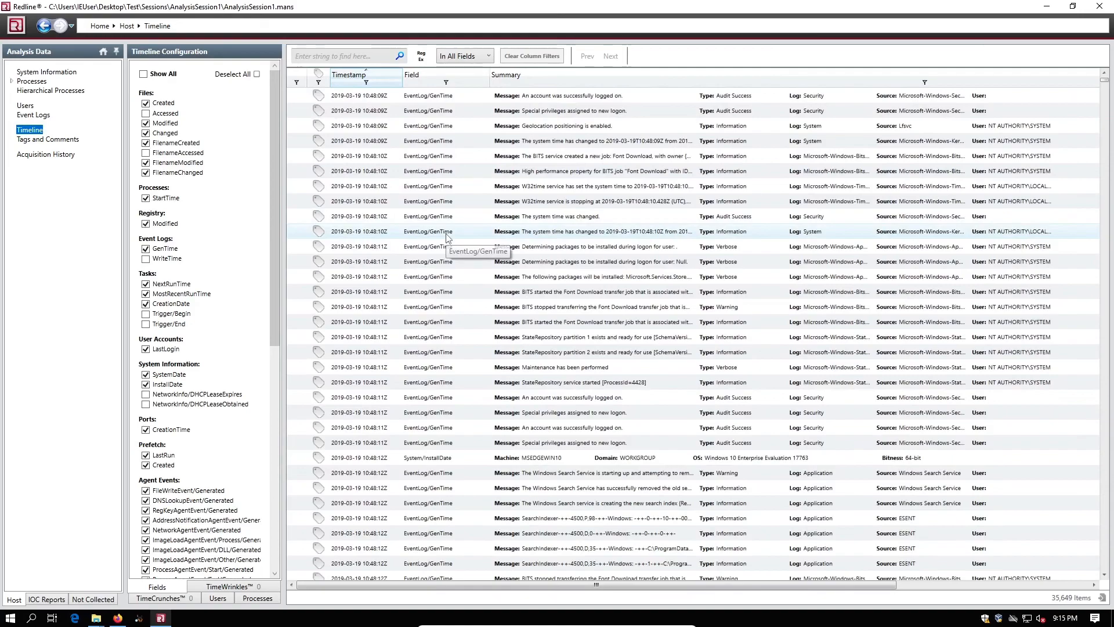
pyautogui.scroll(6, 447, 237)
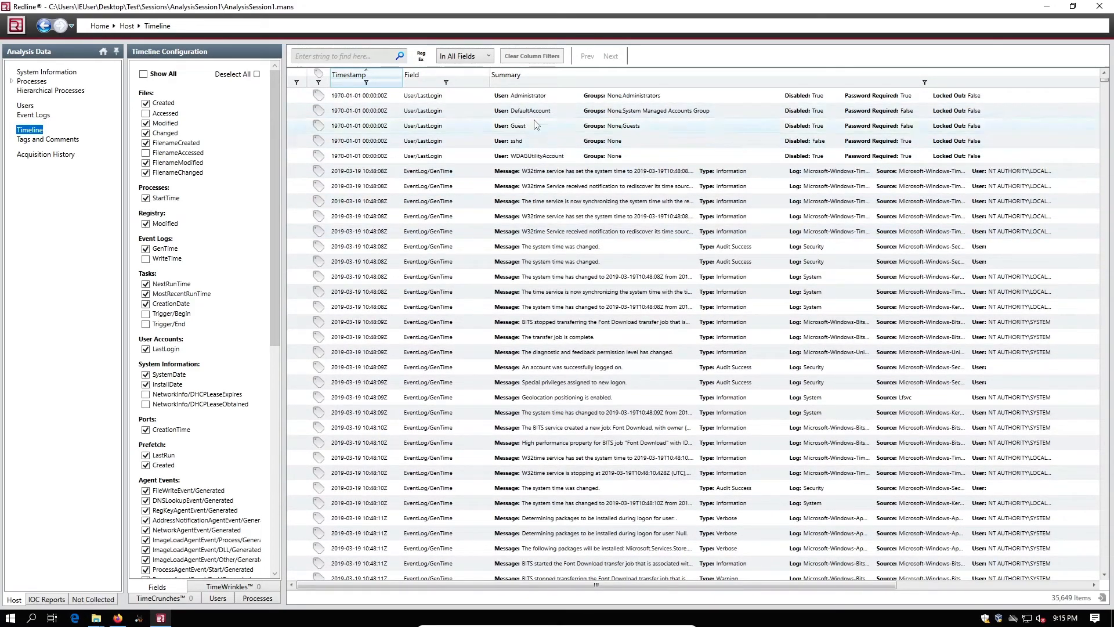
pyautogui.click(650, 97)
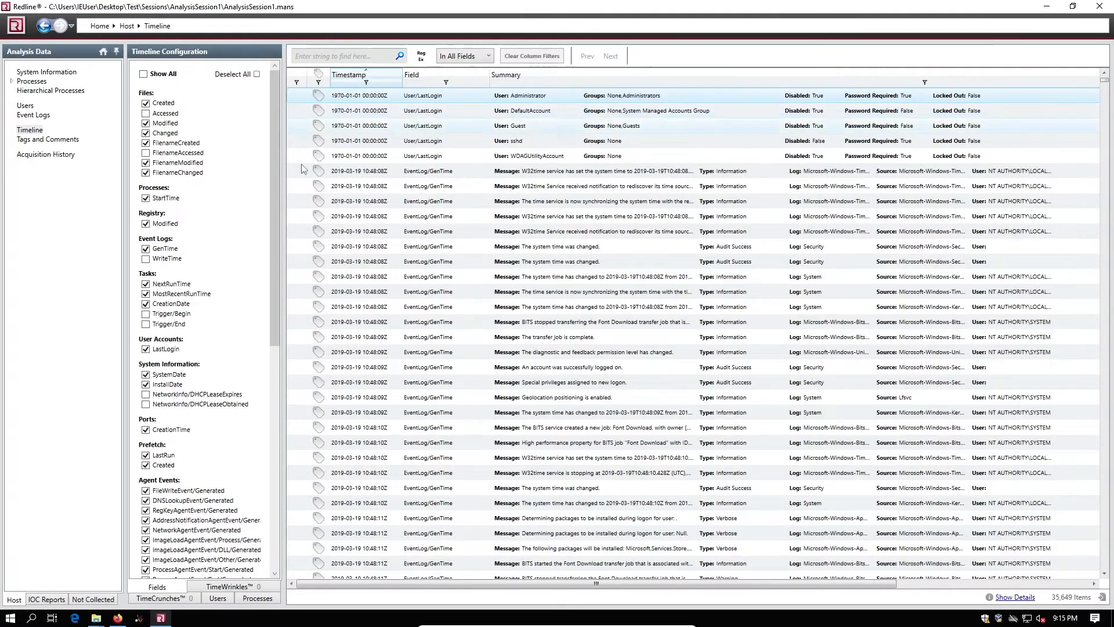
# Try the timeline's file filters by excluding Created events and including them again.
pyautogui.click(145, 103)
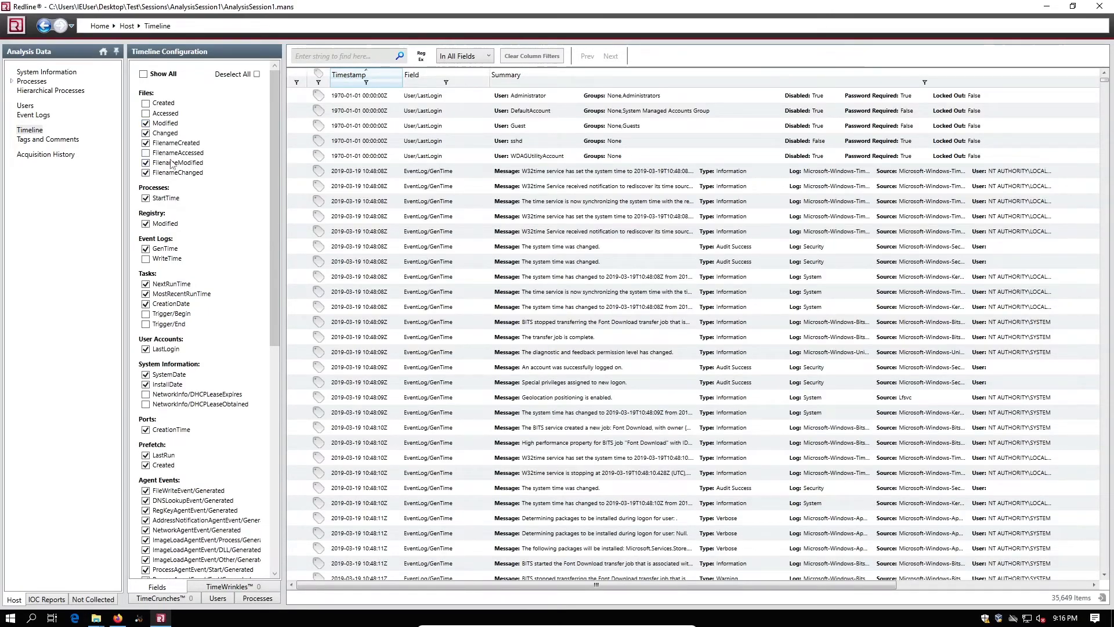
pyautogui.click(145, 103)
pyautogui.click(145, 113)
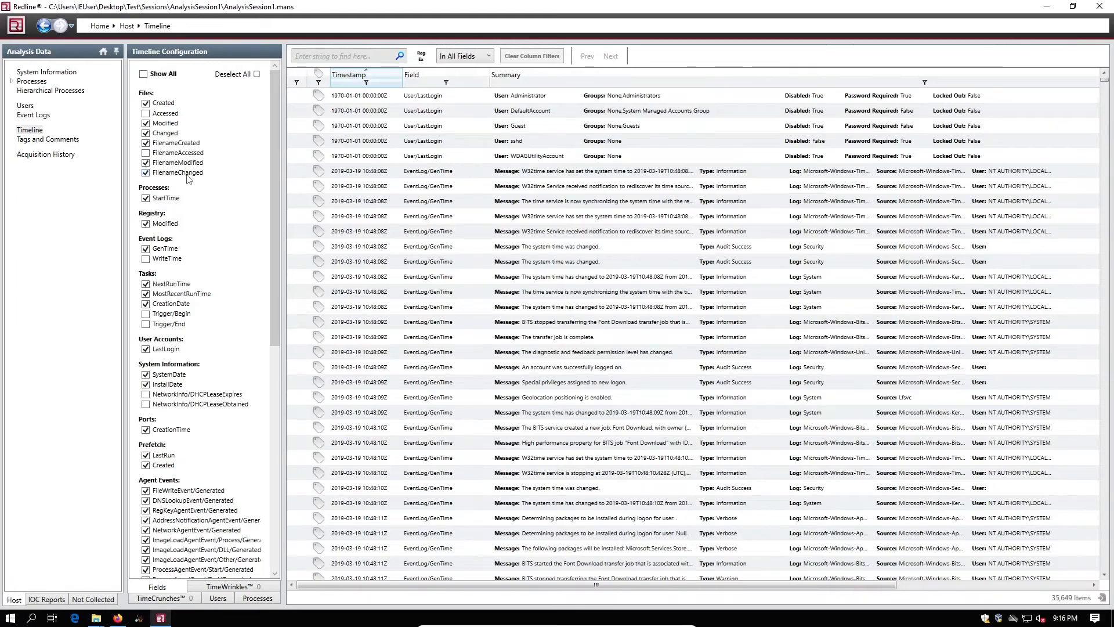
# Review the timeline entries and the event categories available in the timeline configuration.
pyautogui.scroll(-10, 439, 155)
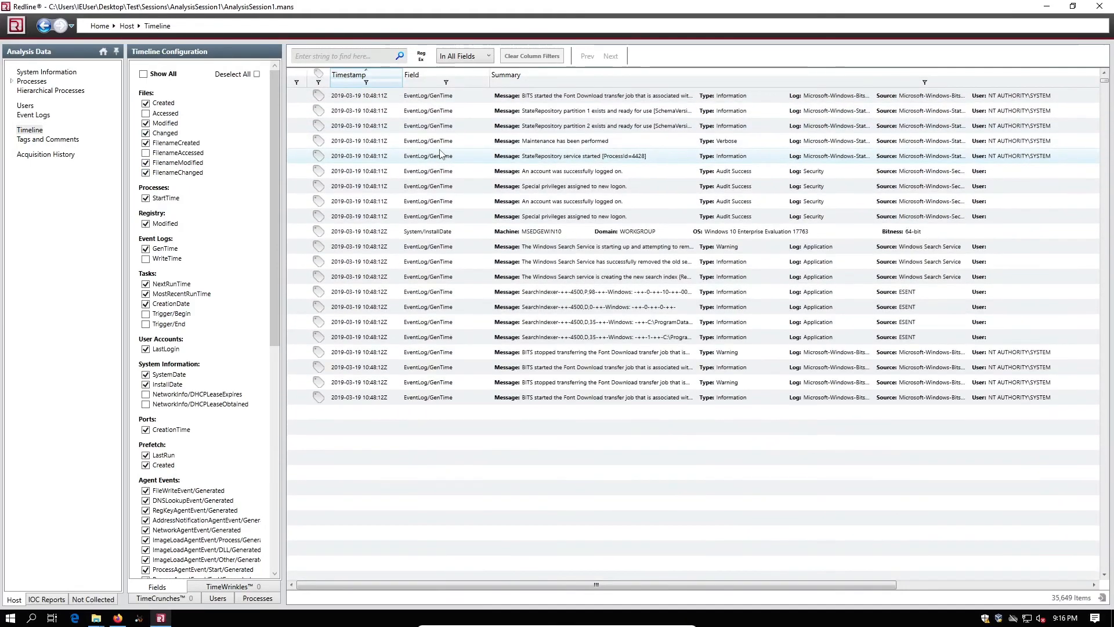
pyautogui.scroll(10, 439, 154)
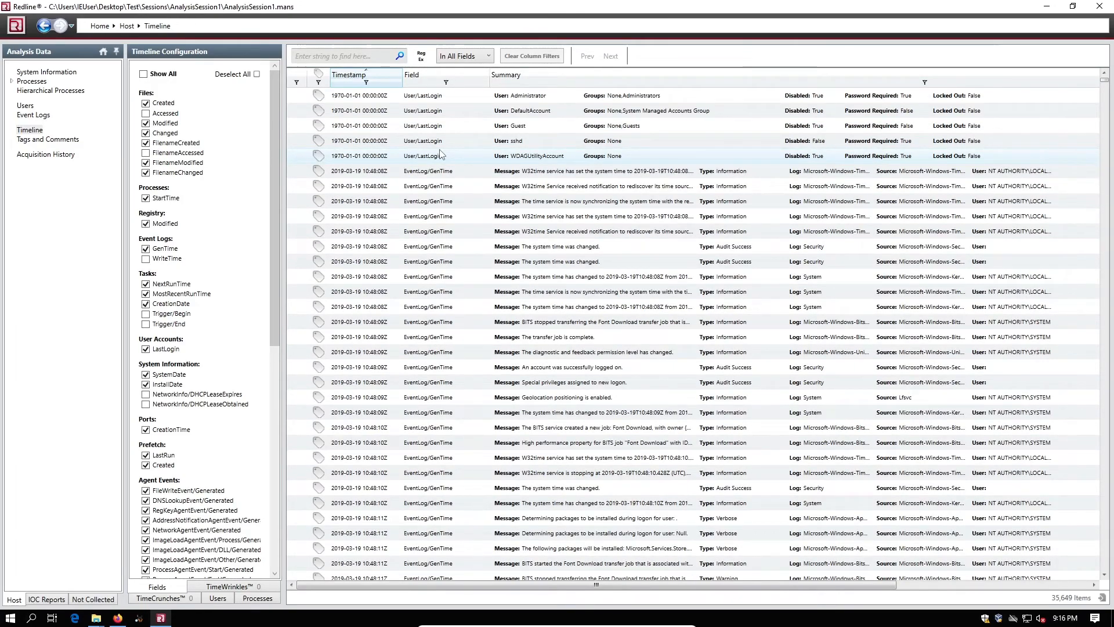
pyautogui.scroll(-15, 164, 282)
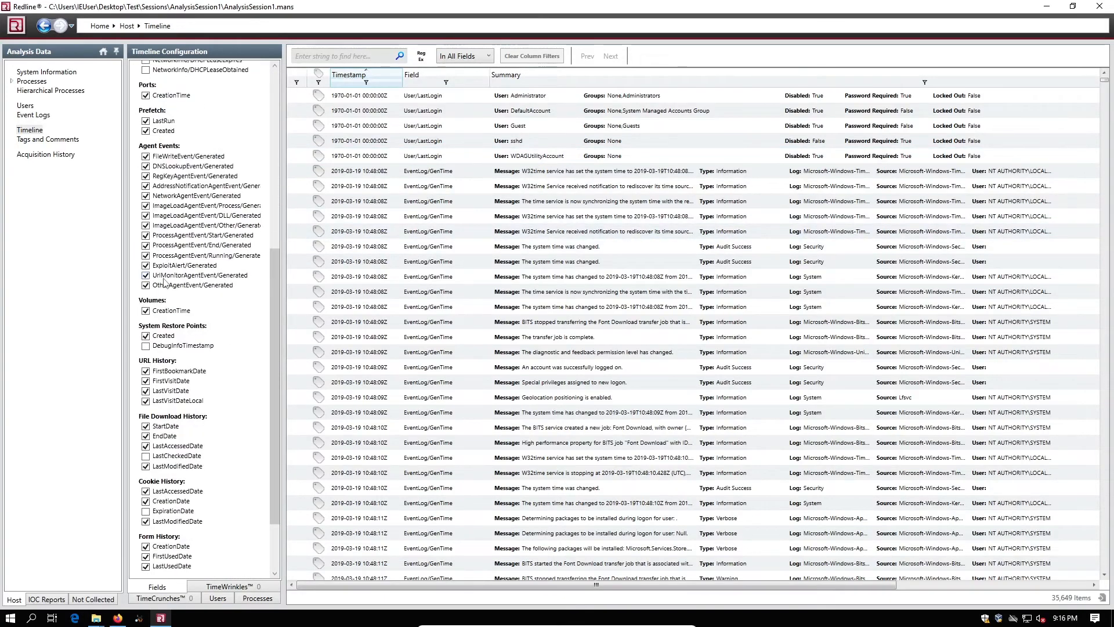
pyautogui.scroll(5, 164, 282)
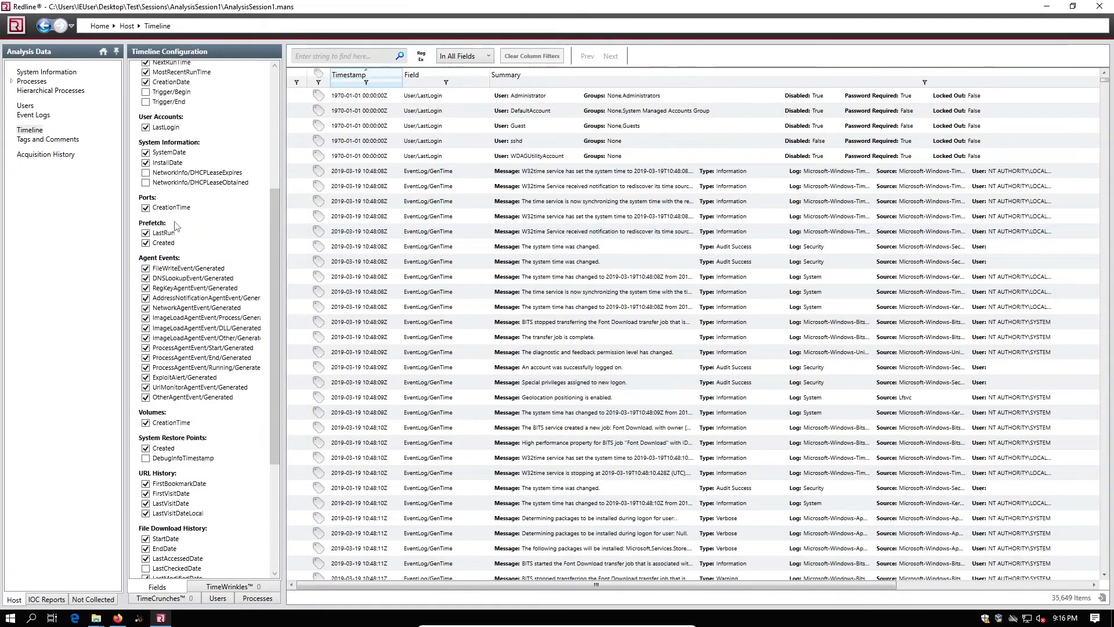
# Check the session's Acquisition History and close the analysis session.
pyautogui.click(63, 162)
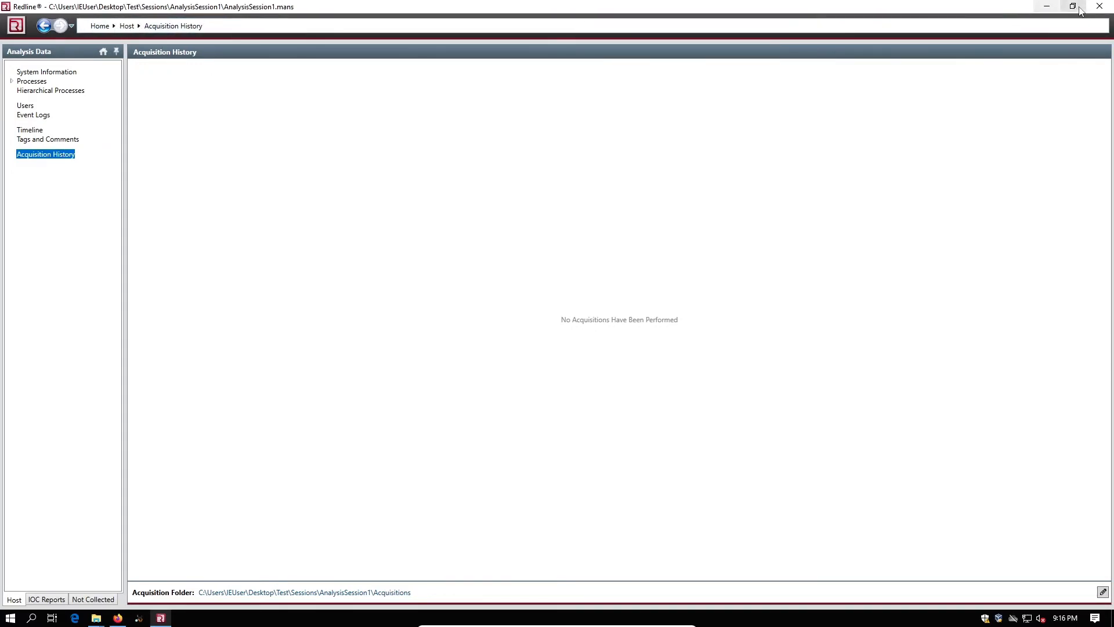
pyautogui.click(1100, 6)
# Look over the saved files in the AnalysisSession1 folder and close both open folder windows.
pyautogui.moveTo(619, 127); pyautogui.dragTo(716, 132)
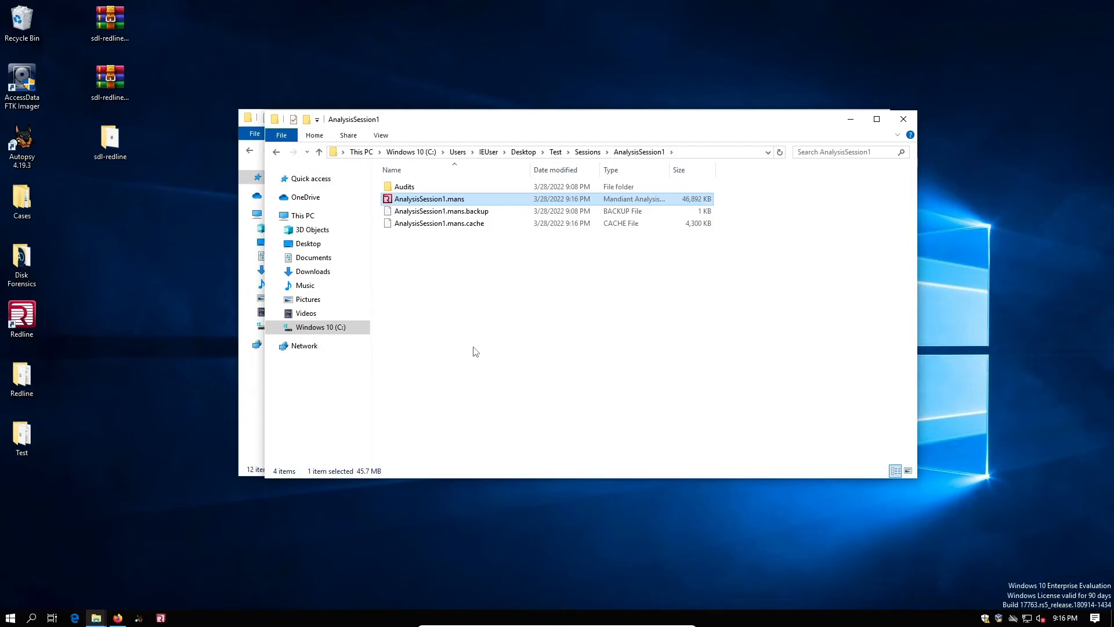
pyautogui.moveTo(576, 130); pyautogui.dragTo(569, 164)
pyautogui.moveTo(532, 310); pyautogui.dragTo(512, 210)
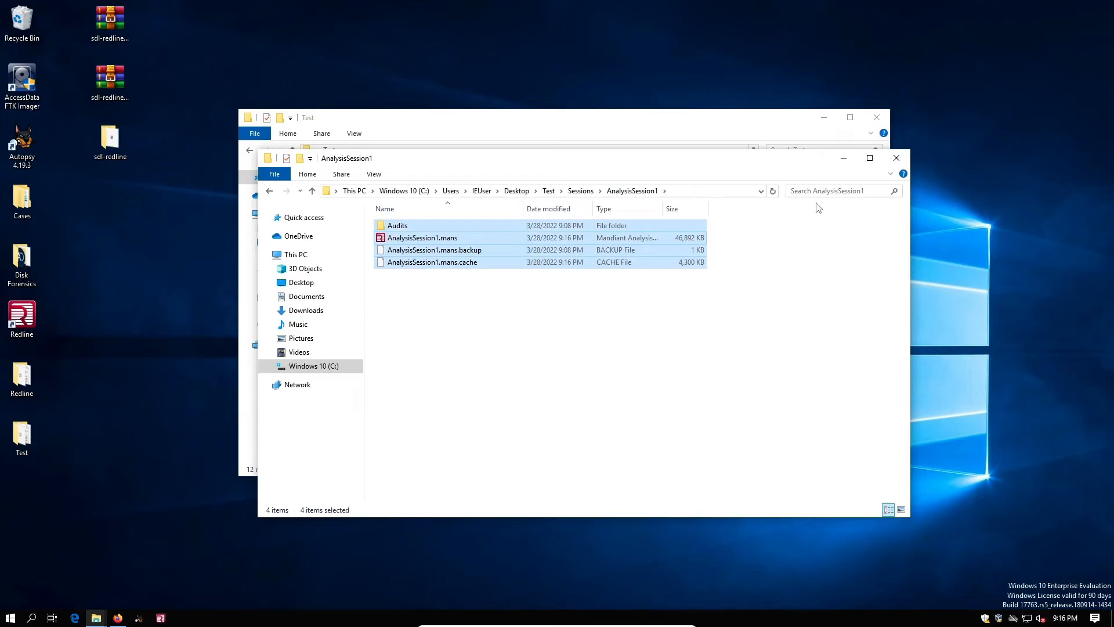
pyautogui.click(896, 158)
pyautogui.click(876, 117)
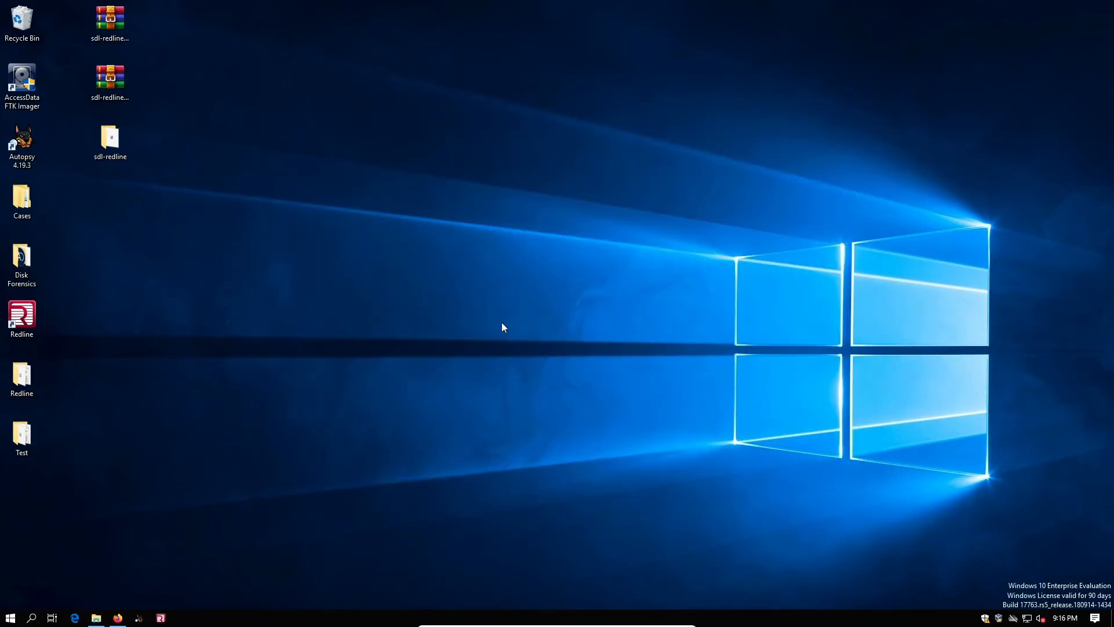